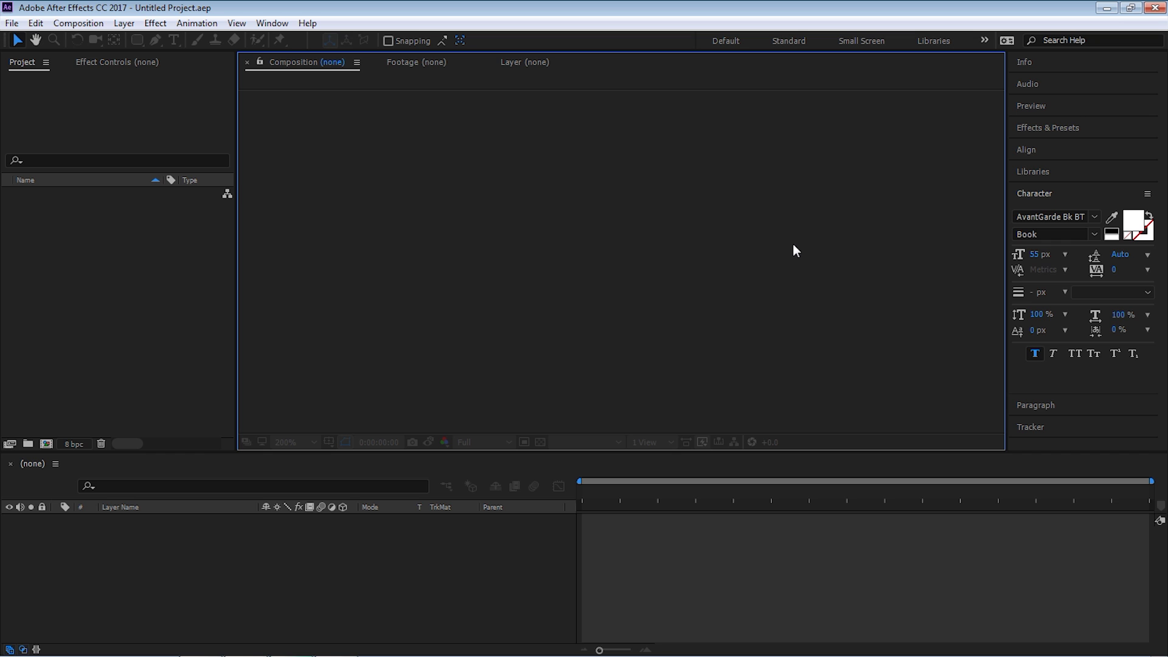
Import the Marvel's_The_Avengers_logo PNG from the Logos folder as footage
key(ctrl+i)
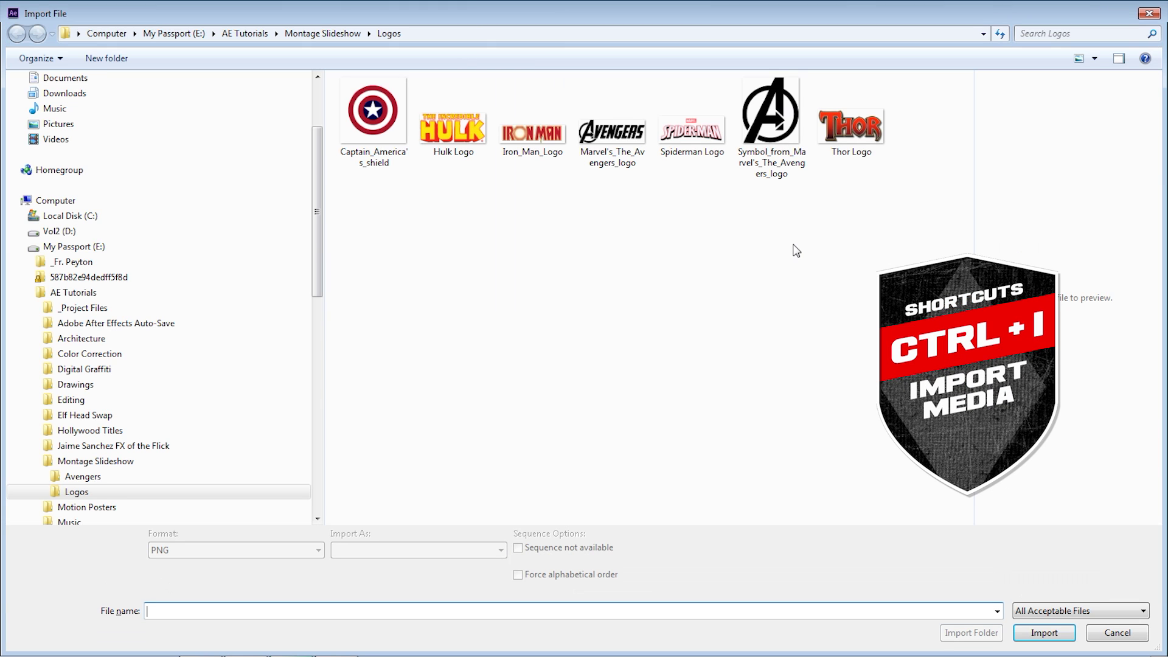
click(631, 143)
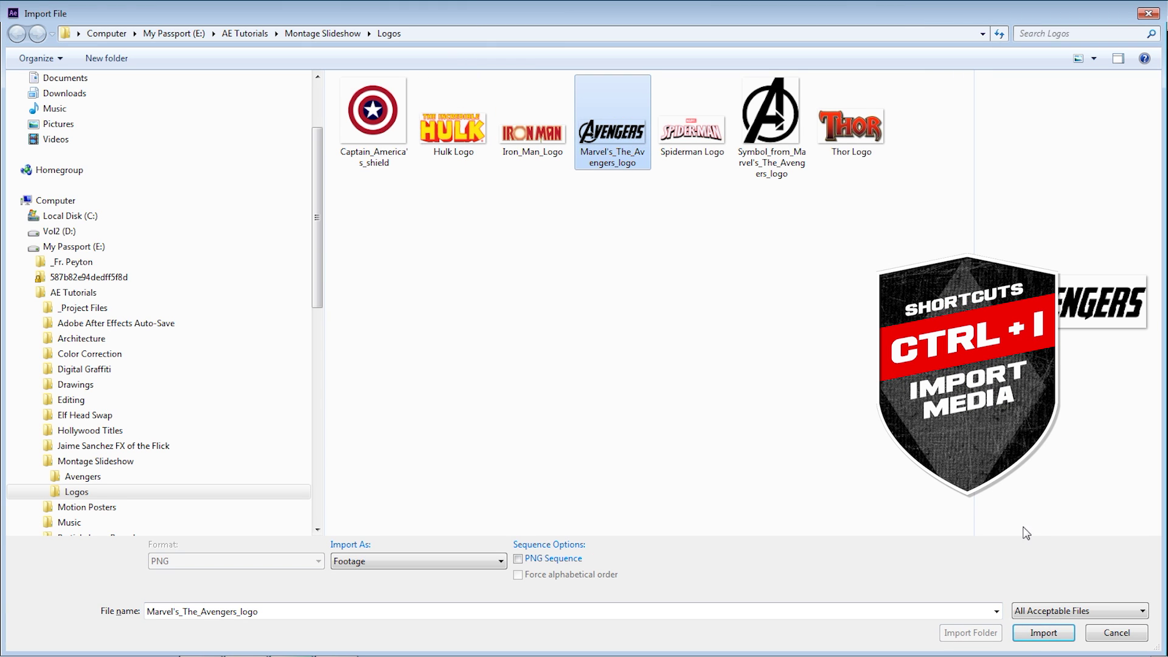
click(1041, 633)
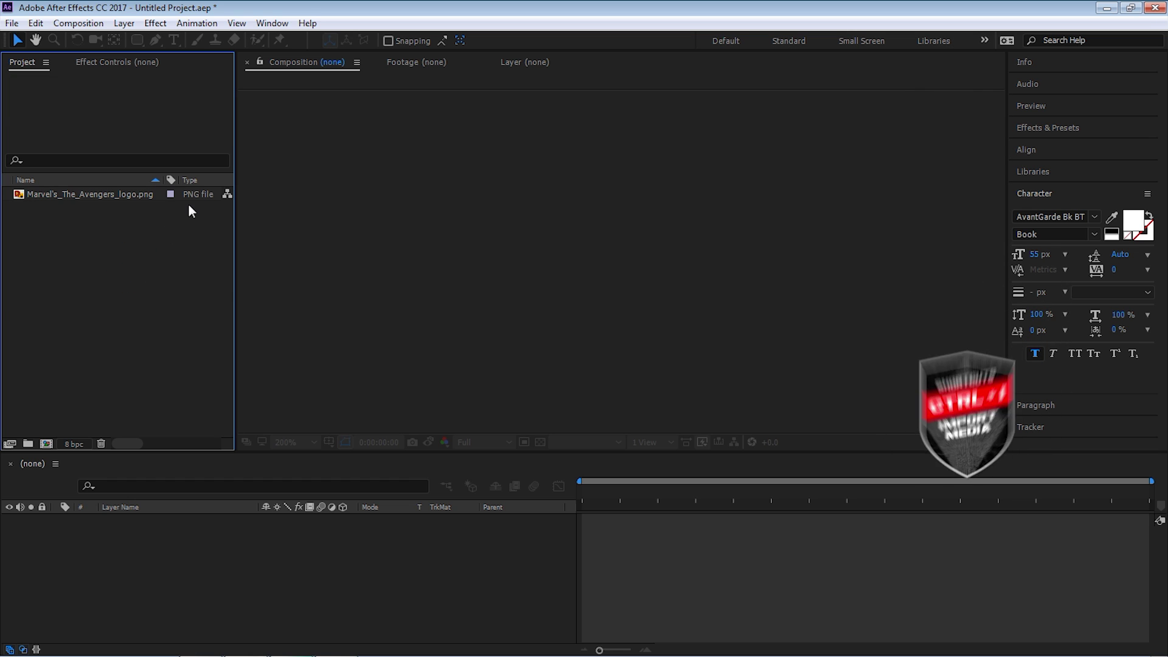
Import all the character images from the Avengers folder in Montage Slideshow, Ant Man through Thor
key(ctrl+i)
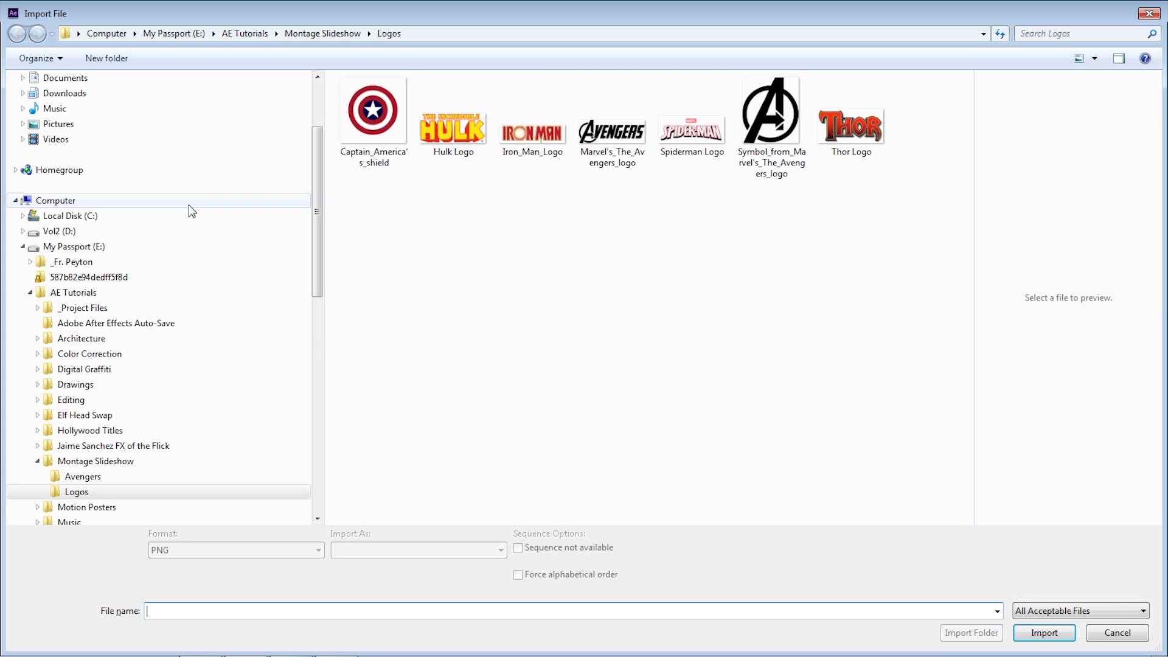
click(329, 34)
double_click(376, 124)
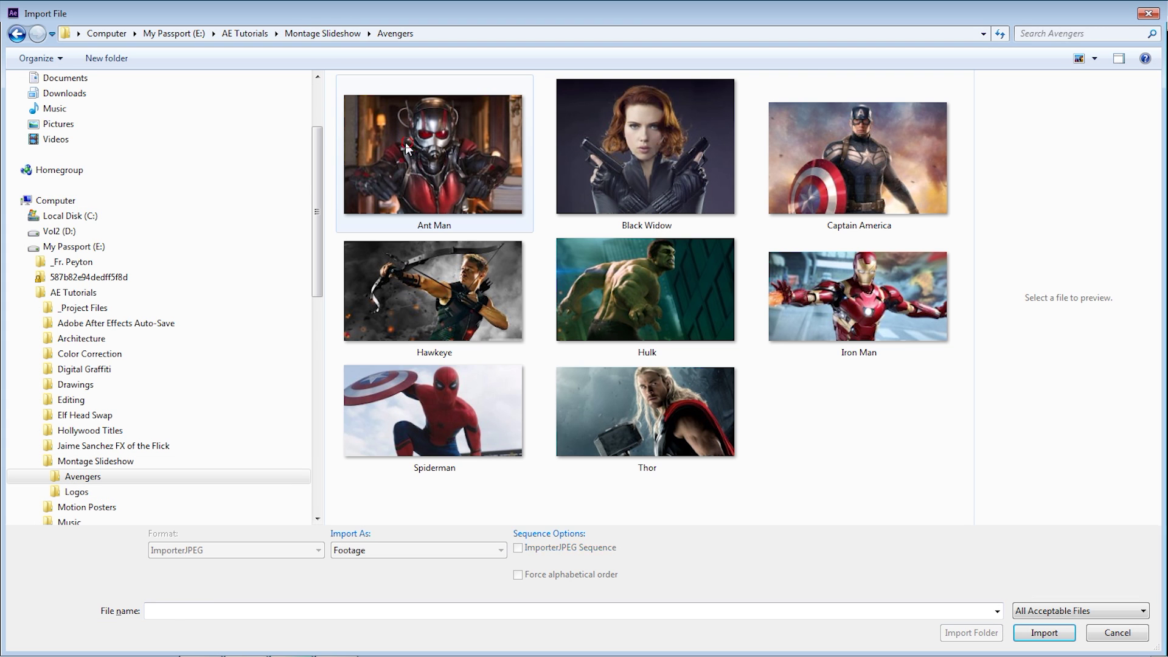
click(432, 155)
shift+click(675, 429)
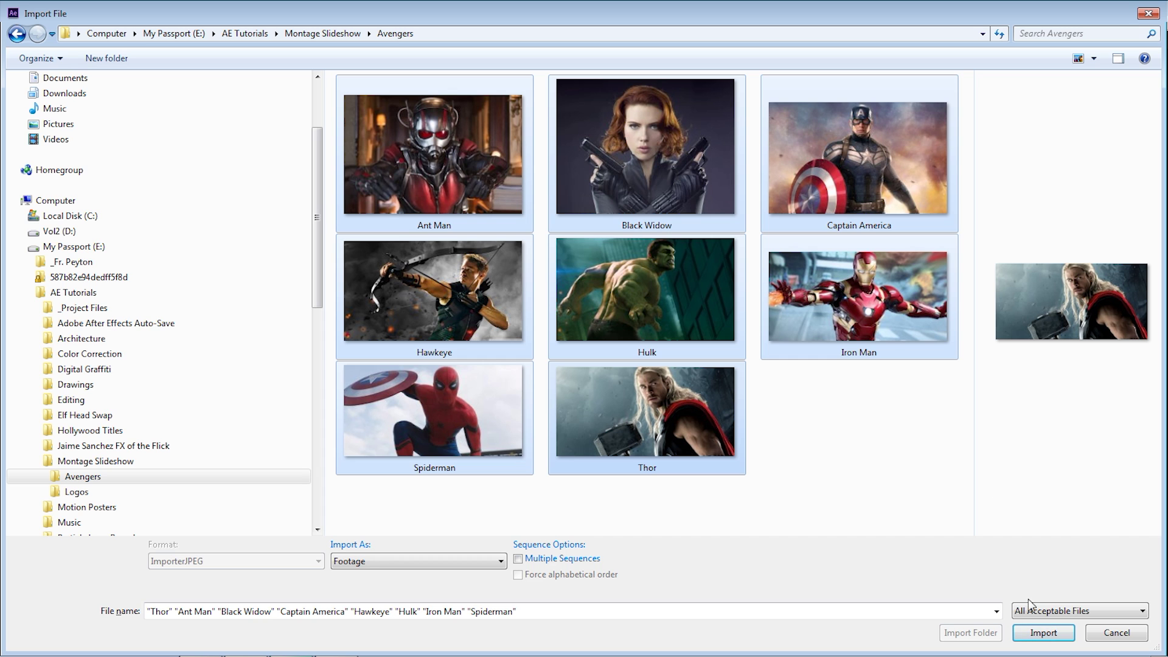
click(1043, 632)
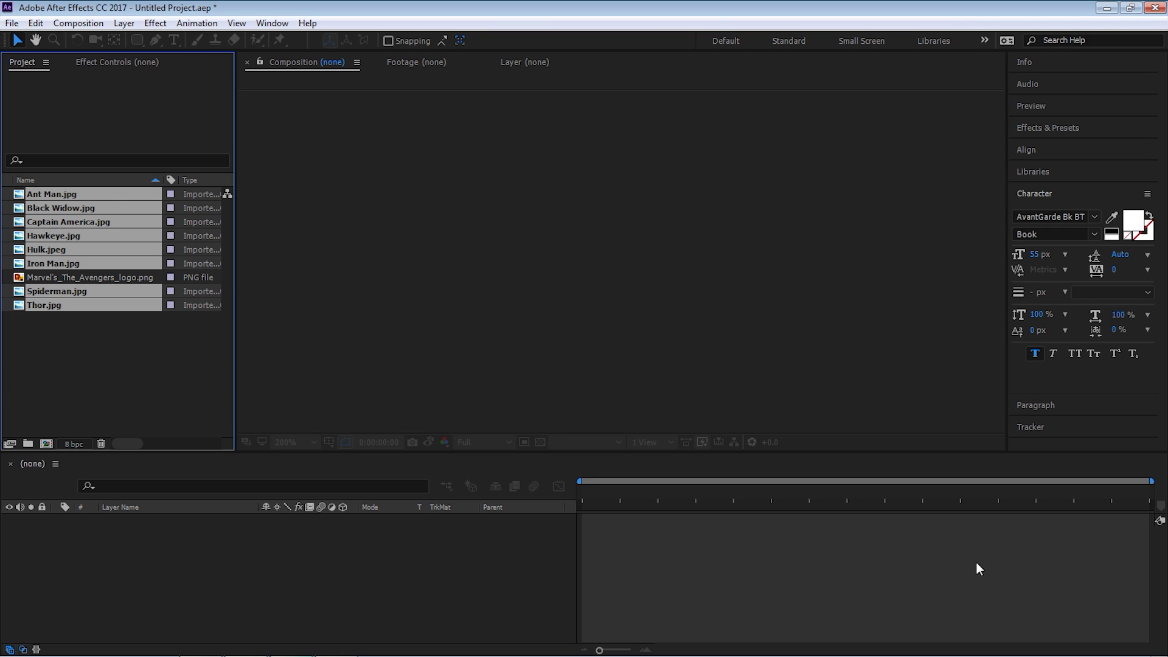
Create a project folder named Avengers and move all the imported images and the logo into it
click(128, 355)
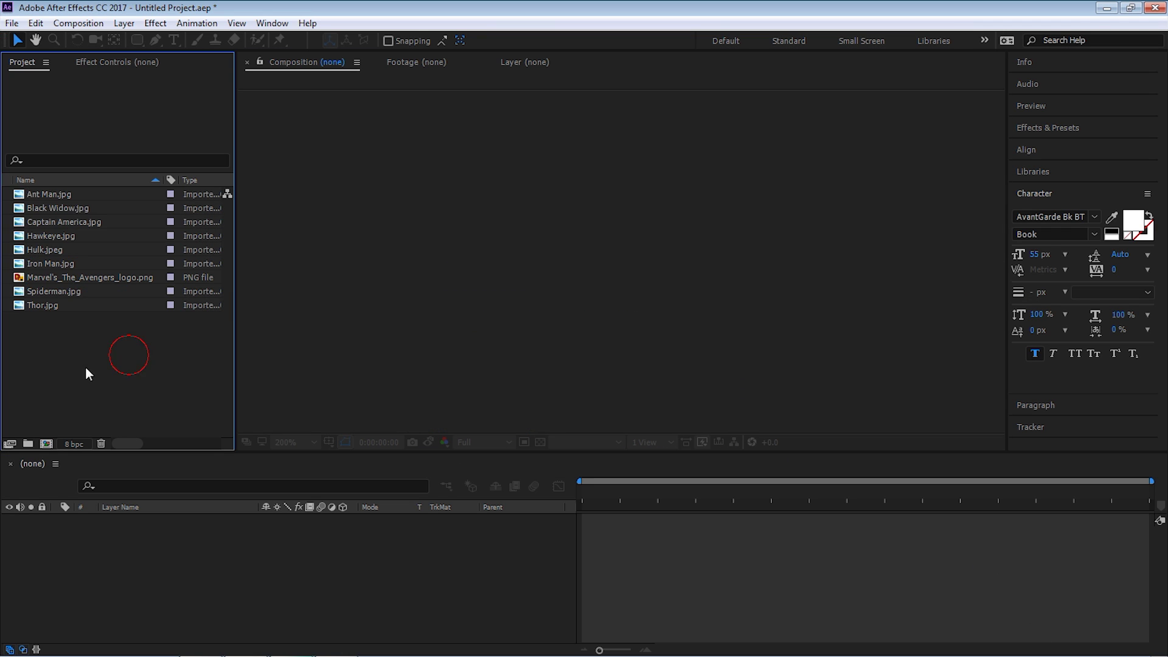
click(28, 444)
text(Avengers)
key(Return)
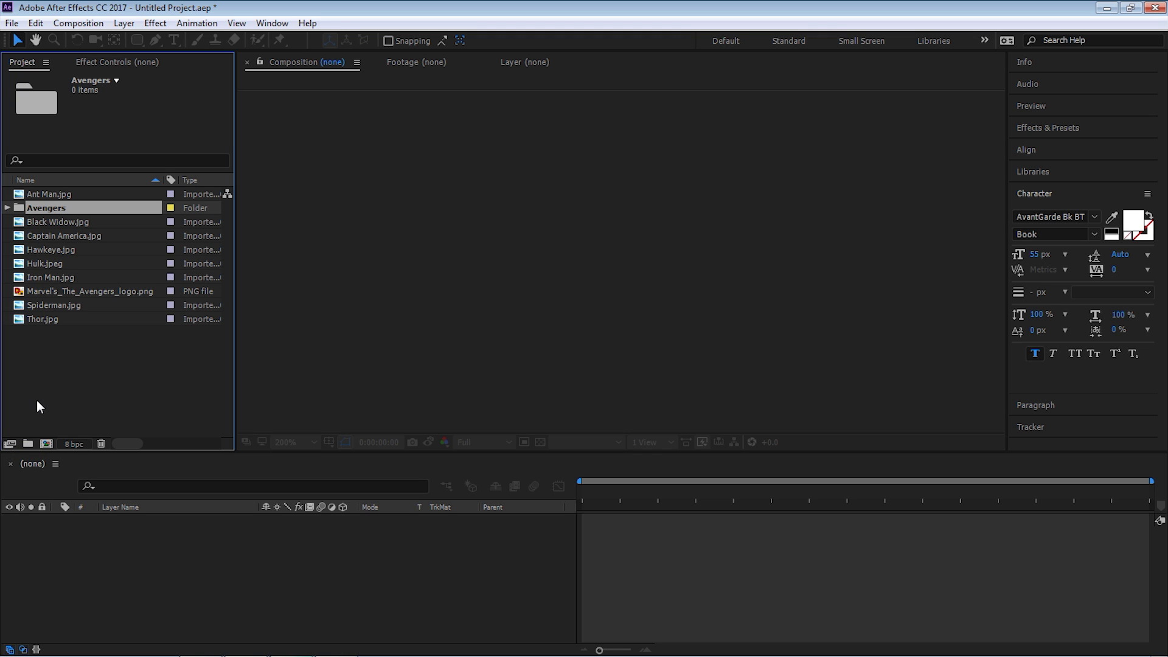
click(55, 222)
shift+click(50, 318)
drag(61, 234, 61, 209)
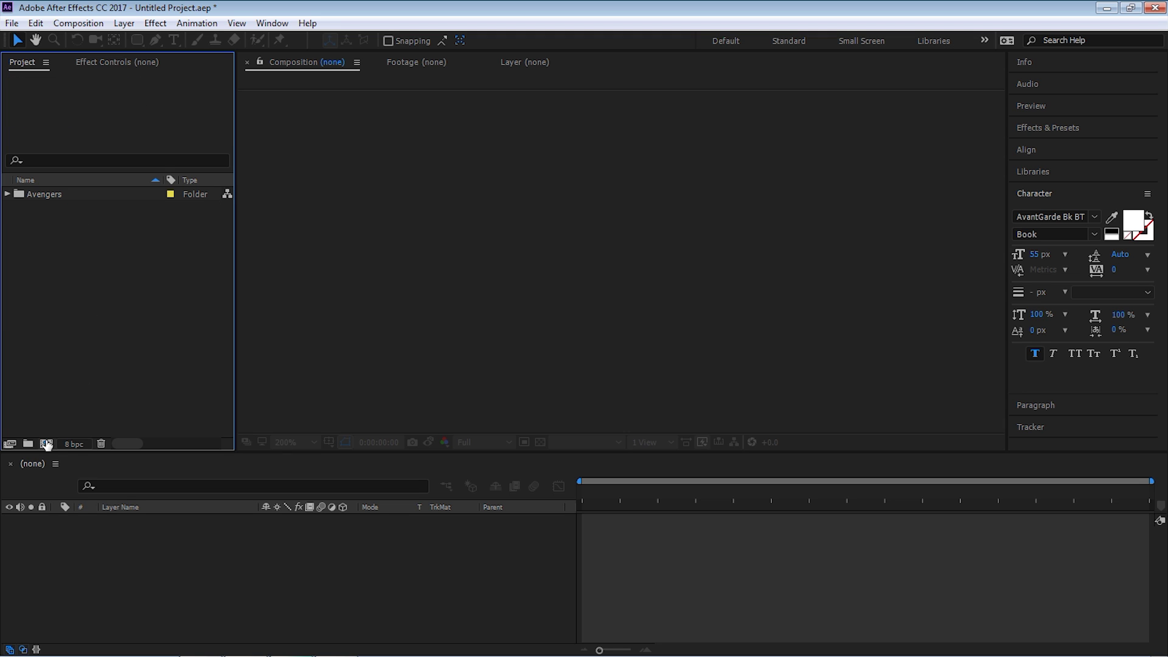
Create a composition named Montage Slideshow at 1920 x 1080 px, 29.97 fps, with a duration of 0;00;20;00
click(46, 445)
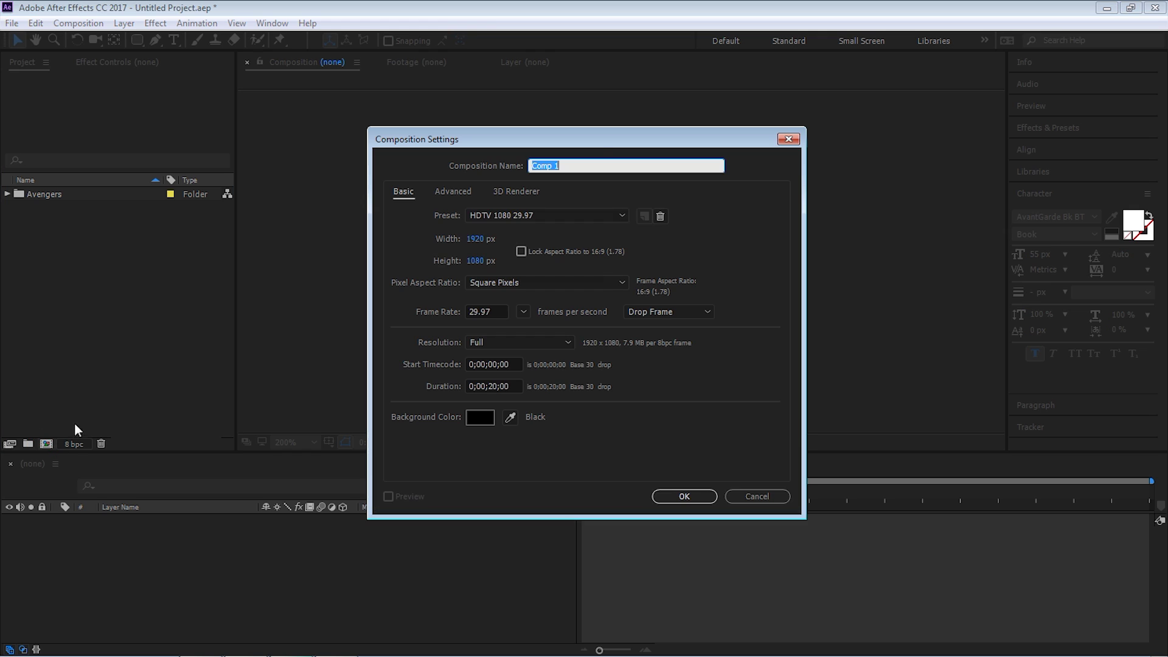
text(Montage S)
text(lidw)
text(sshow)
key(Tab)
key(Tab)
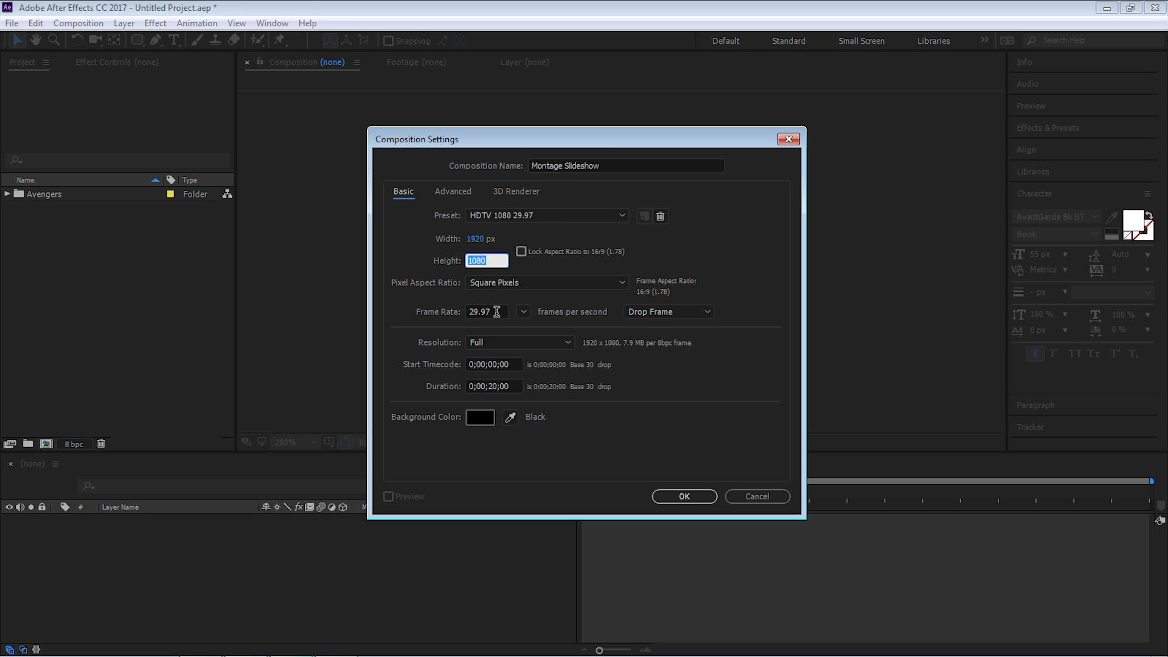
key(Tab)
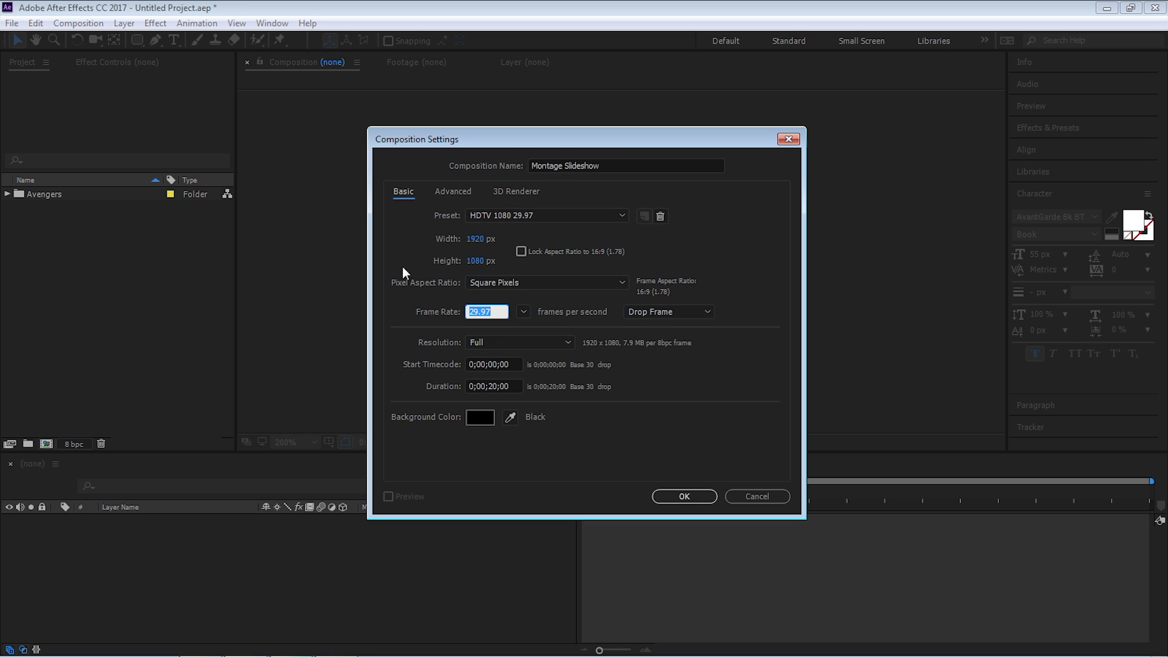
click(512, 386)
click(689, 497)
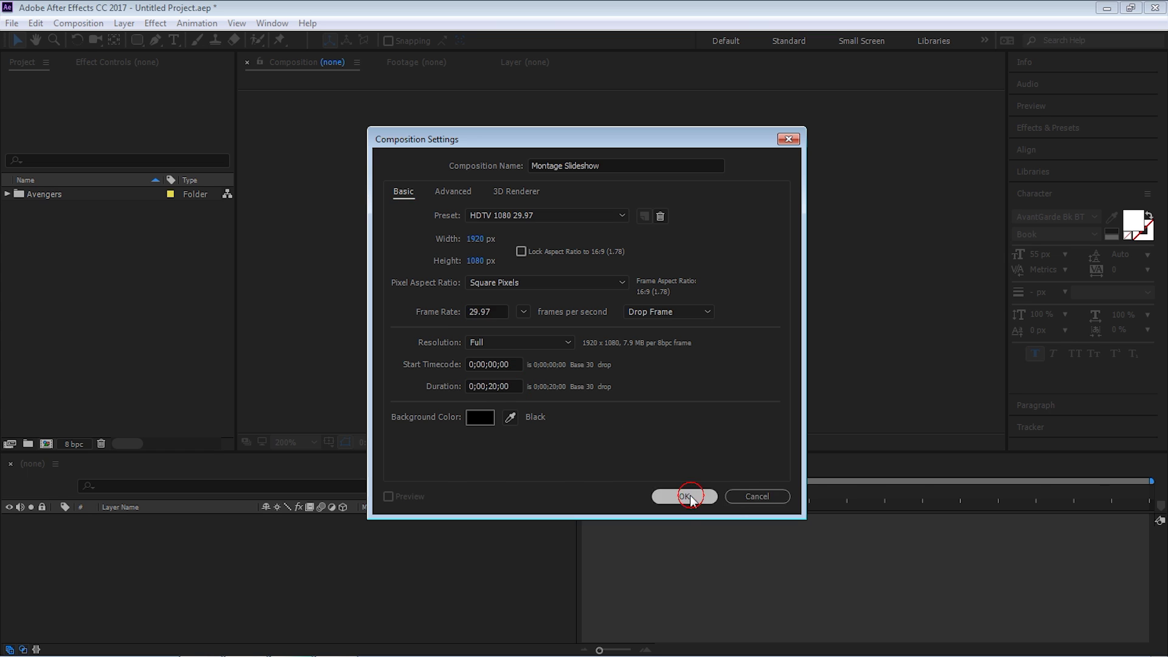
Add a light grey, near-white solid layer measuring 1920 x 1080 px to the Montage Slideshow composition
click(124, 23)
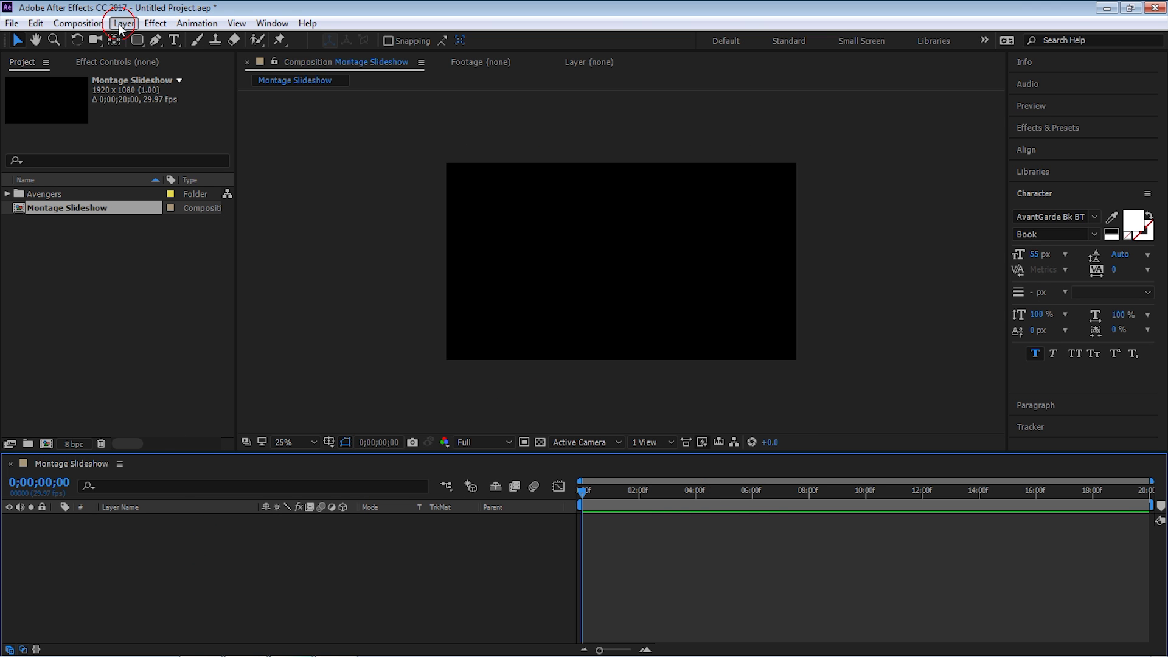
click(116, 40)
click(302, 57)
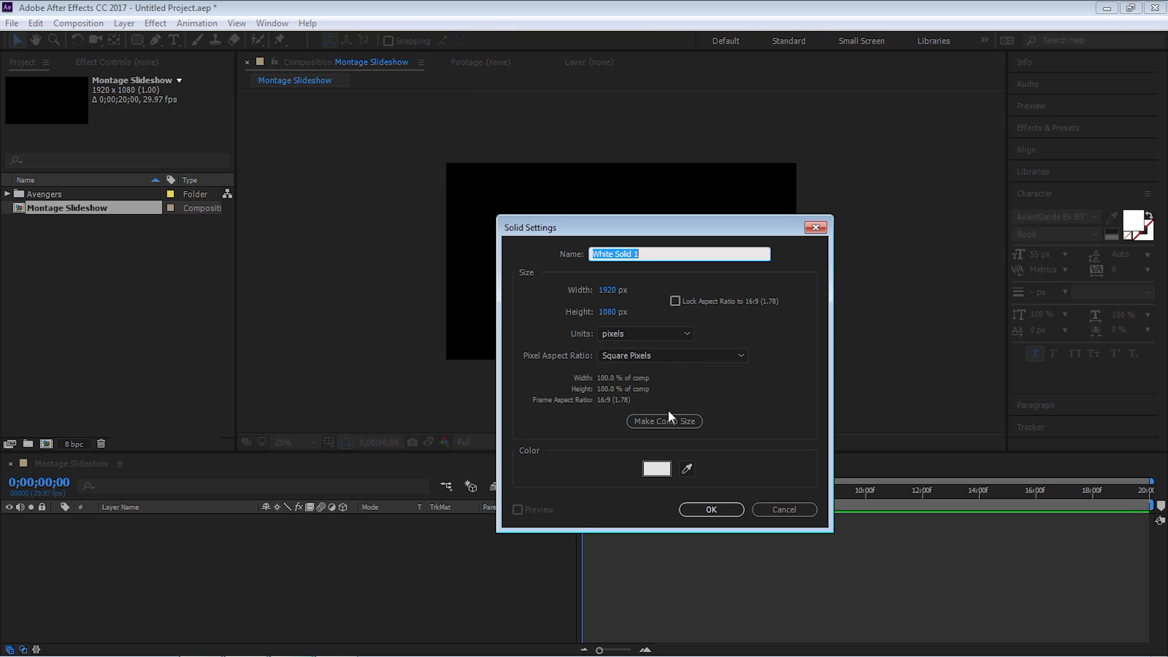
click(654, 464)
click(412, 351)
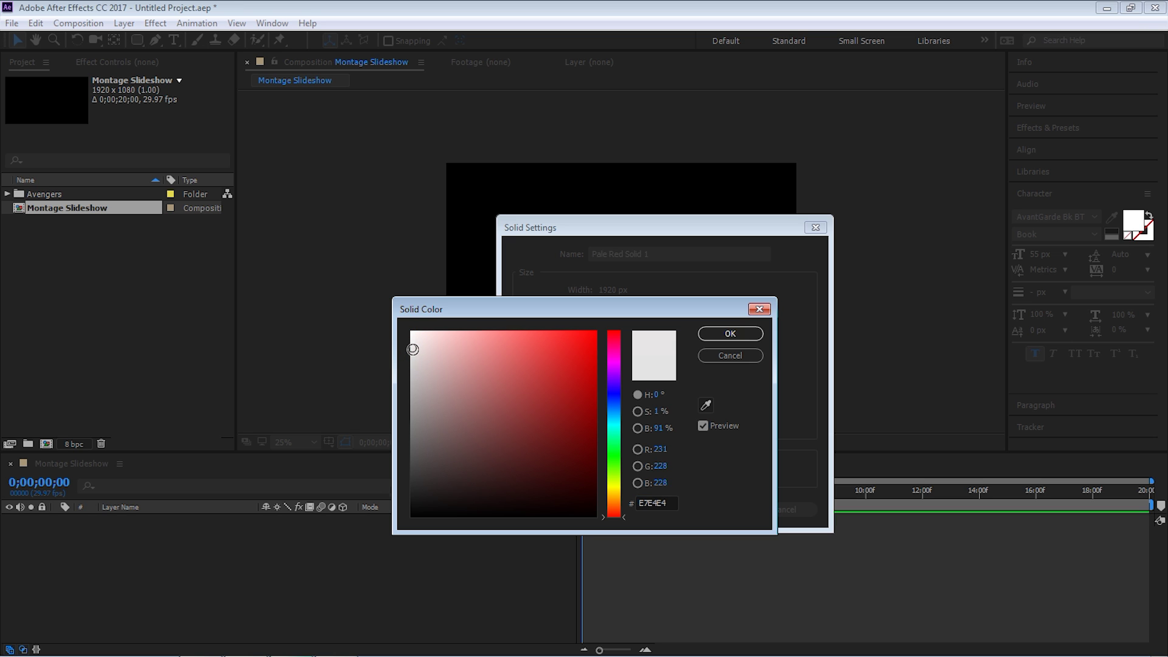
click(730, 334)
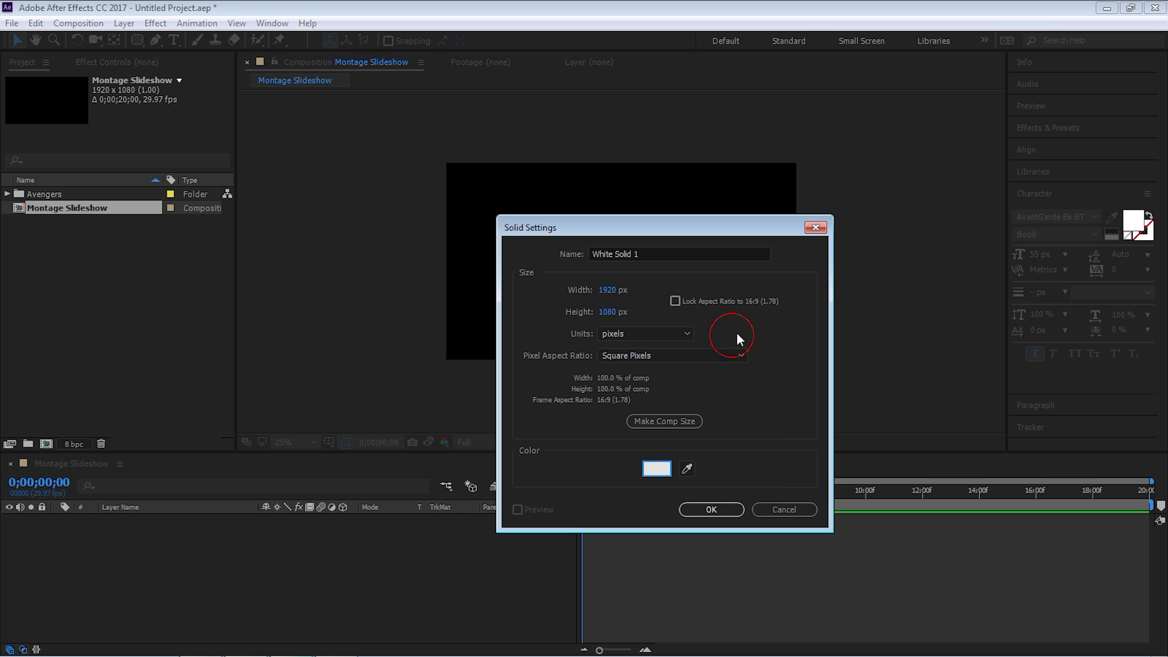
click(711, 509)
click(327, 557)
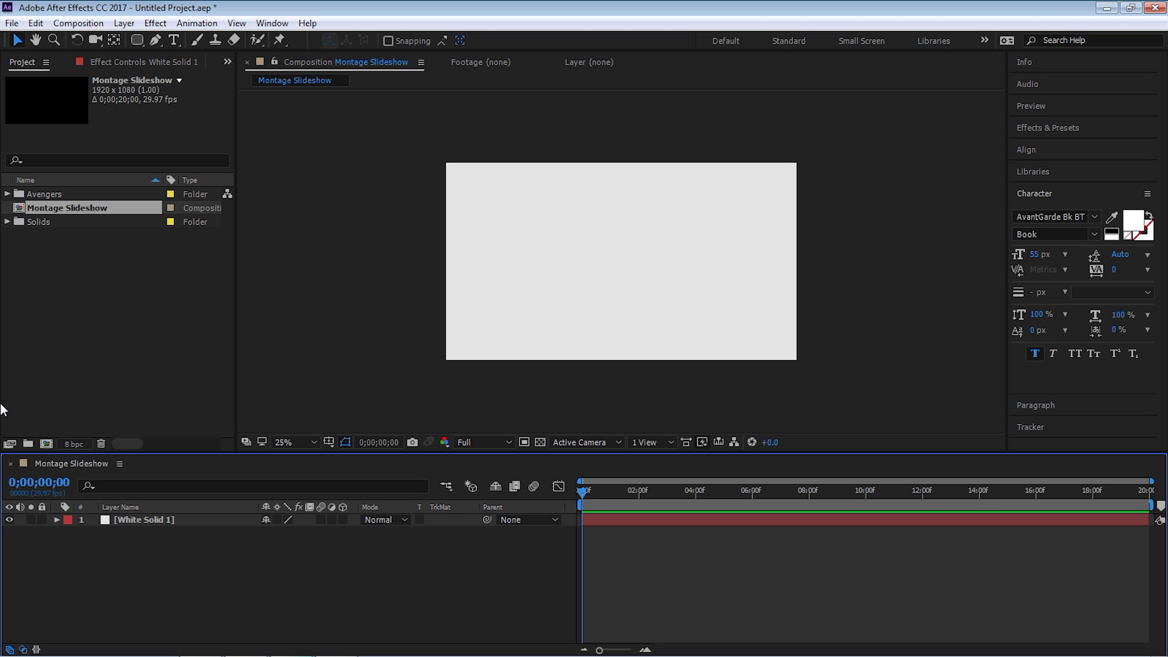
Create a second composition named Iron Man at 1920 x 1080 px, 29.97 fps, with a duration of 0;00;20;00
click(46, 444)
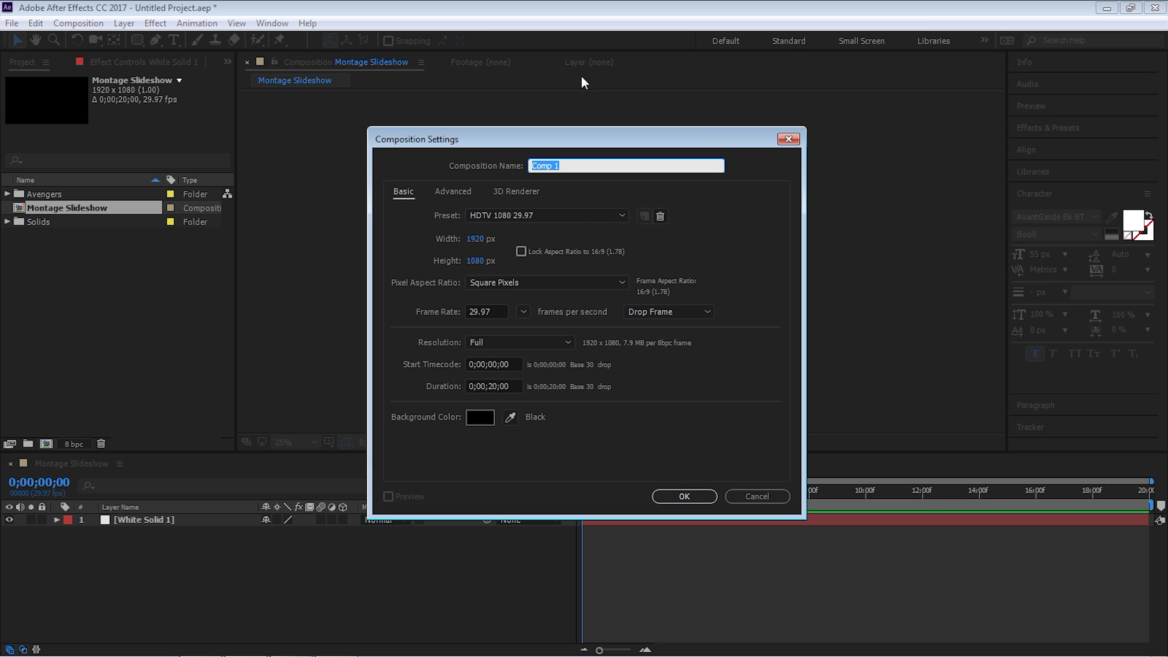
text(Iron Man)
click(476, 239)
key(Tab)
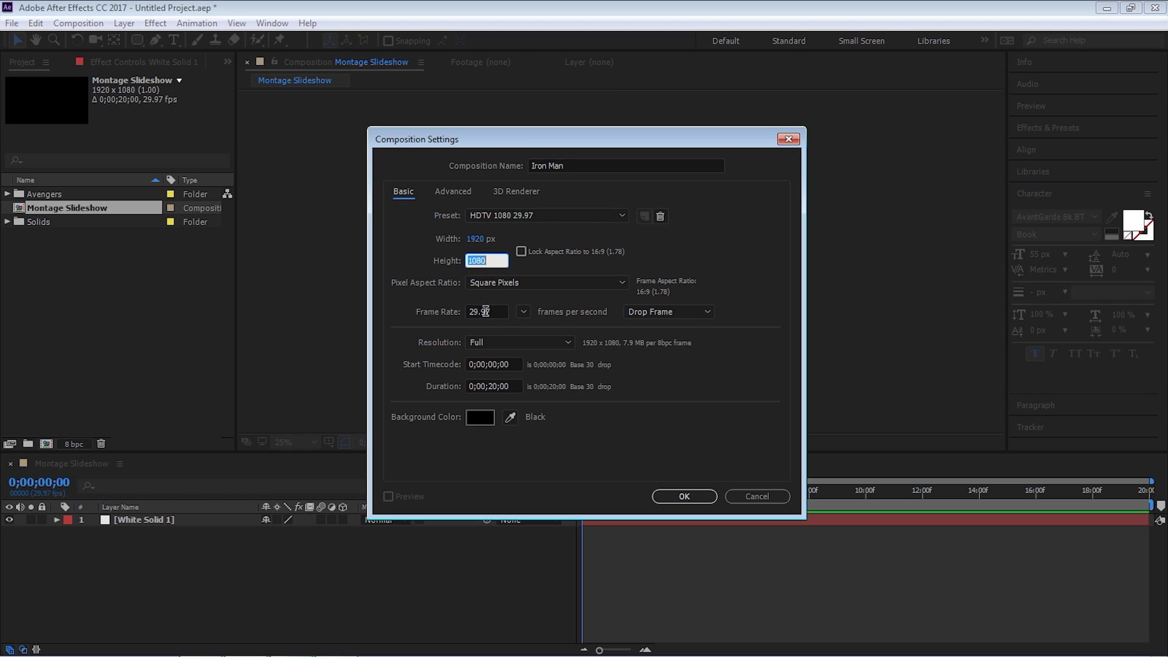
key(Tab)
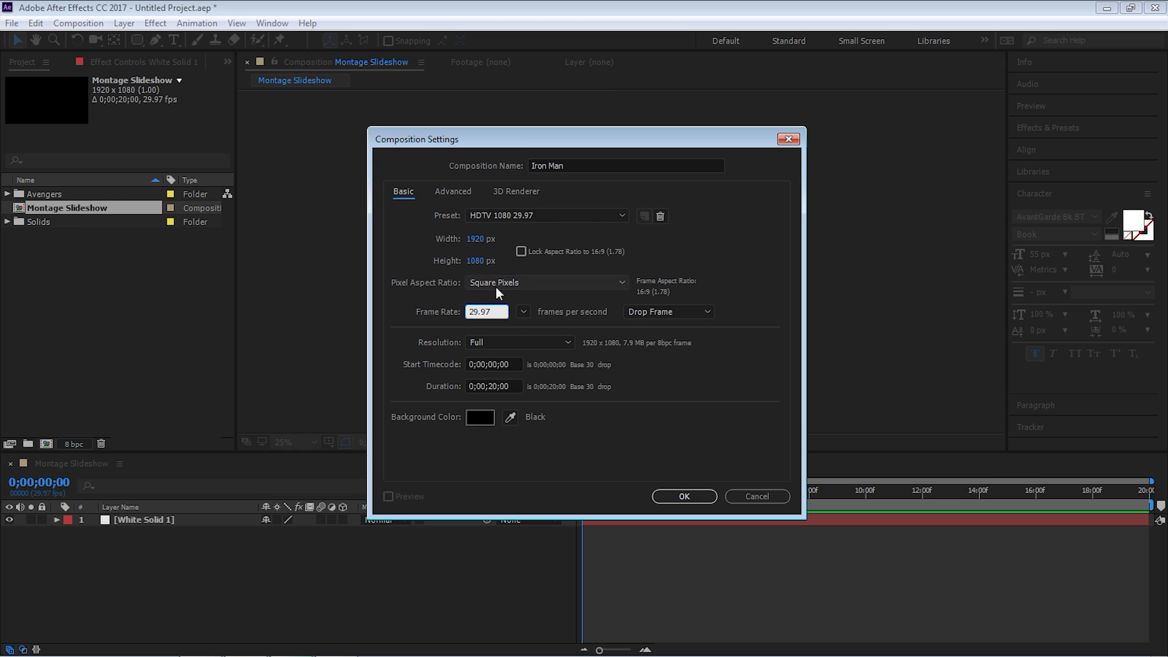
click(474, 364)
click(516, 385)
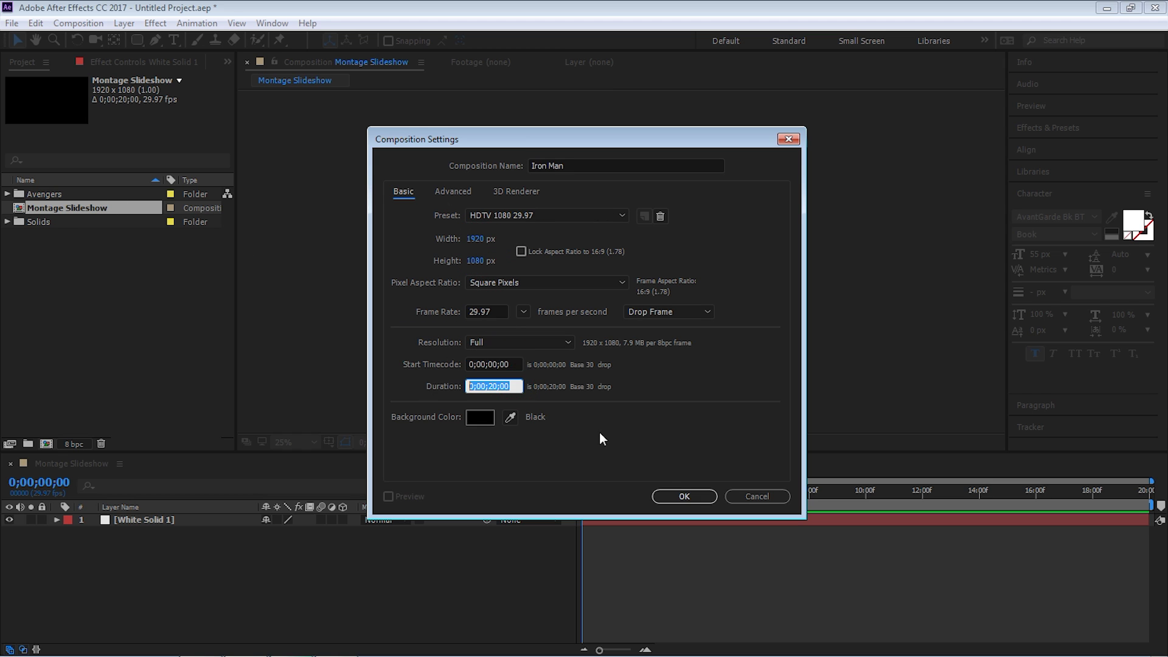
click(689, 496)
click(141, 310)
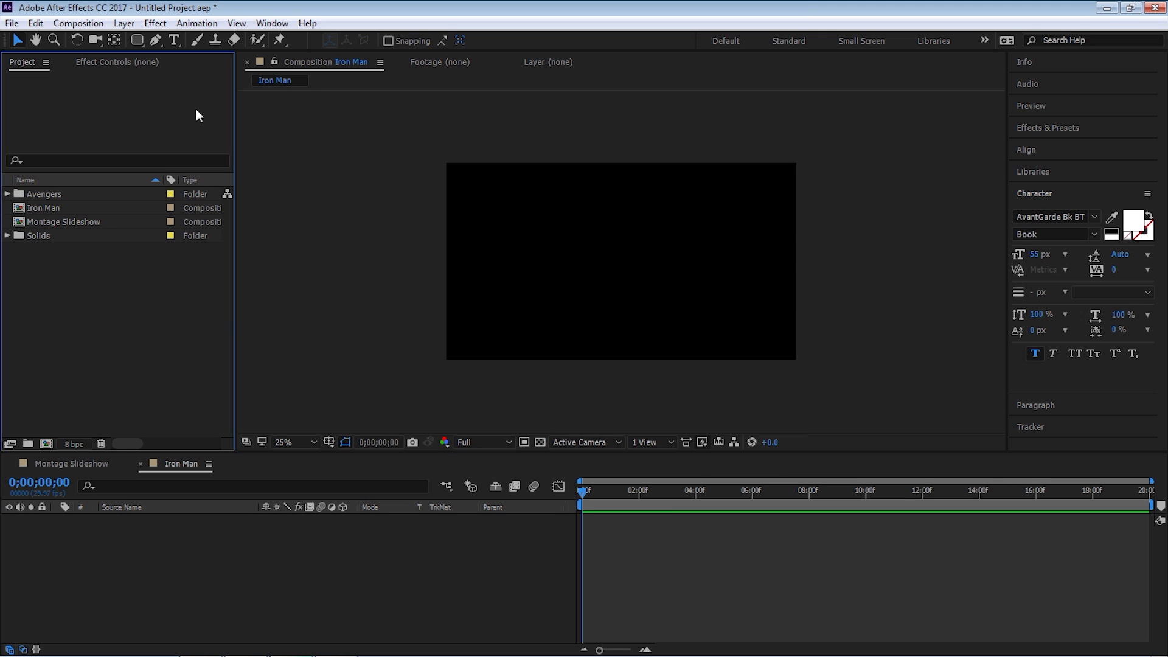
Add a white shape layer to the Iron Man composition with a frame-filling shape from the Rounded Rectangle Tool
click(142, 42)
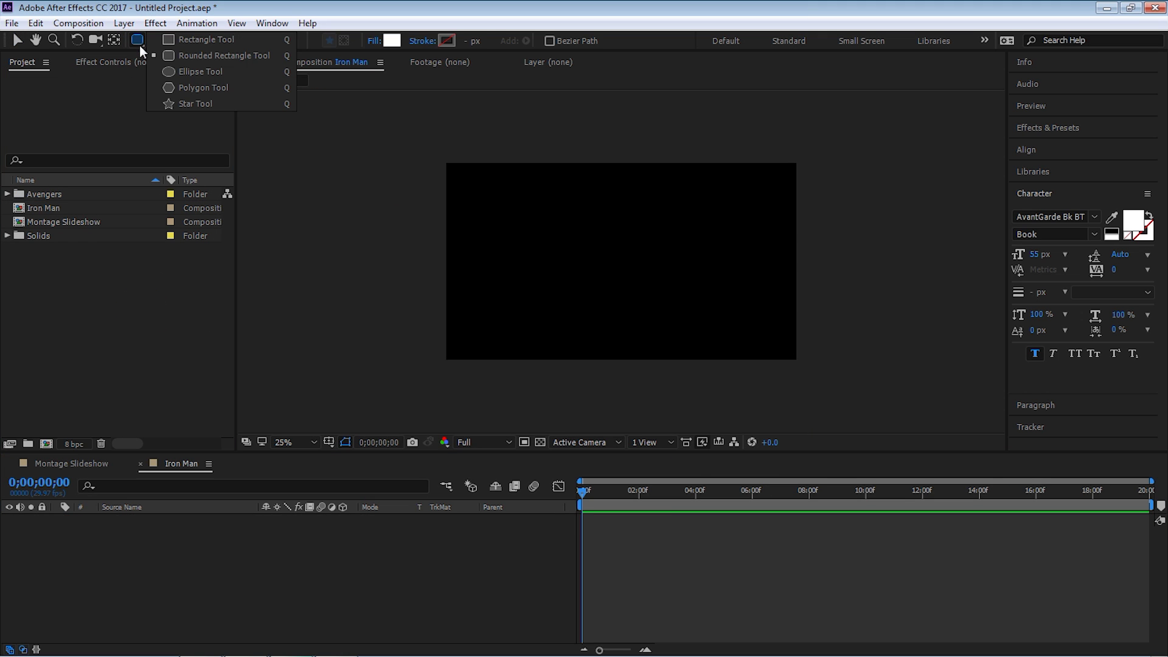
click(176, 56)
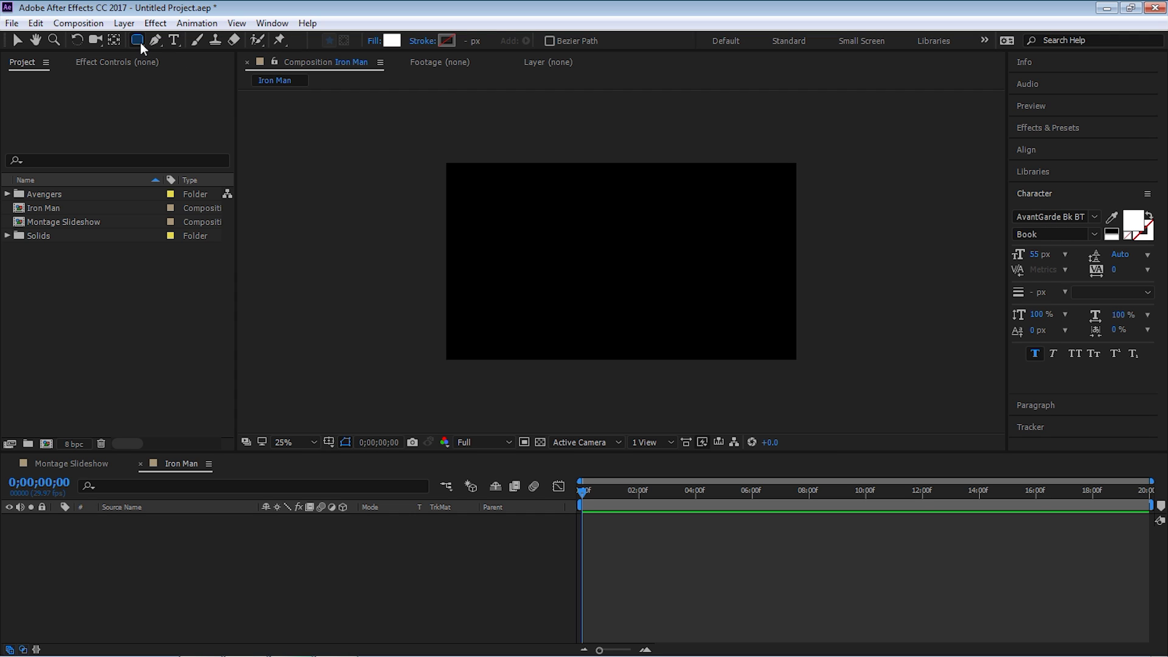
click(191, 573)
click(138, 40)
double_click(138, 40)
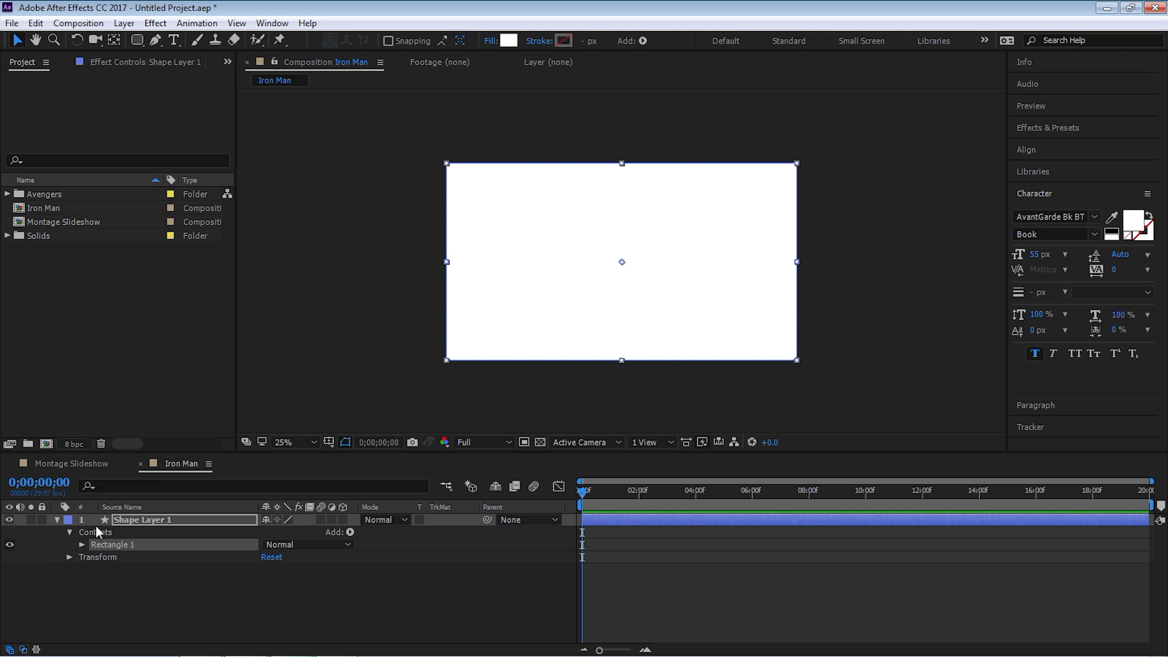
Set the Roundness of Rectangle Path 1 in the shape layer to 65
click(81, 544)
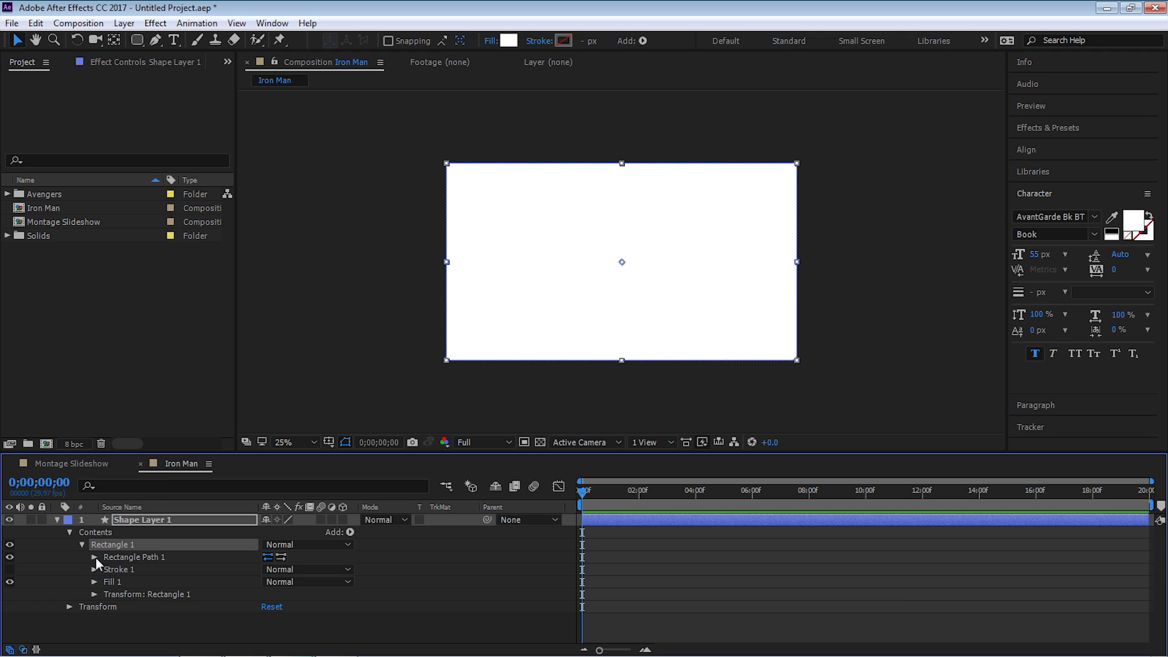
click(95, 557)
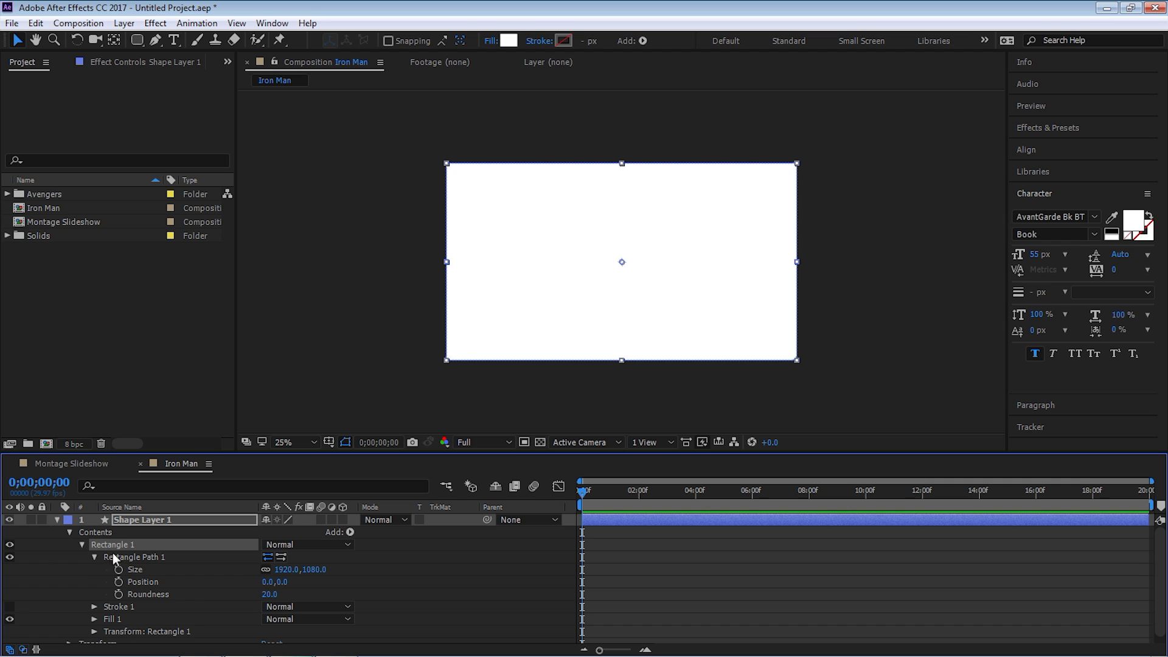
click(150, 599)
click(269, 594)
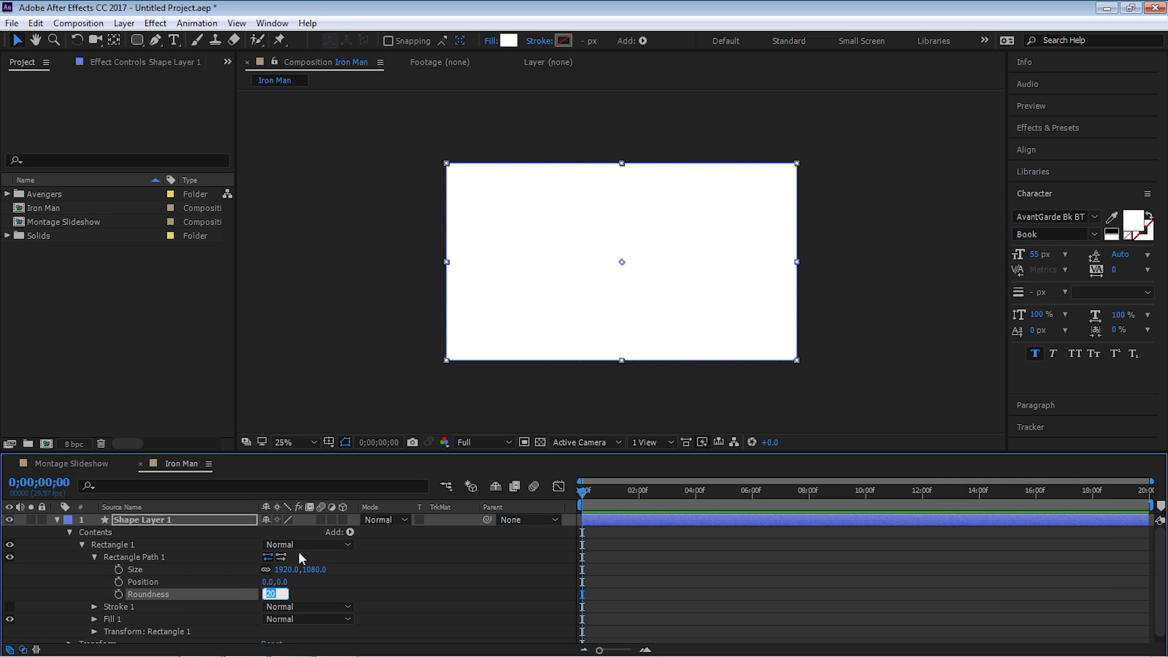
text(65)
key(Return)
Try a different corner roundness for the rectangle and examine its corners up close
key(period)
drag(345, 392, 436, 282)
drag(269, 594, 317, 596)
drag(790, 369, 418, 354)
drag(724, 322, 812, 345)
Set the Roundness of Rectangle Path 1 to 100 and collapse the shape layer's properties
click(271, 594)
text(100)
key(Return)
key(comma)
key(v)
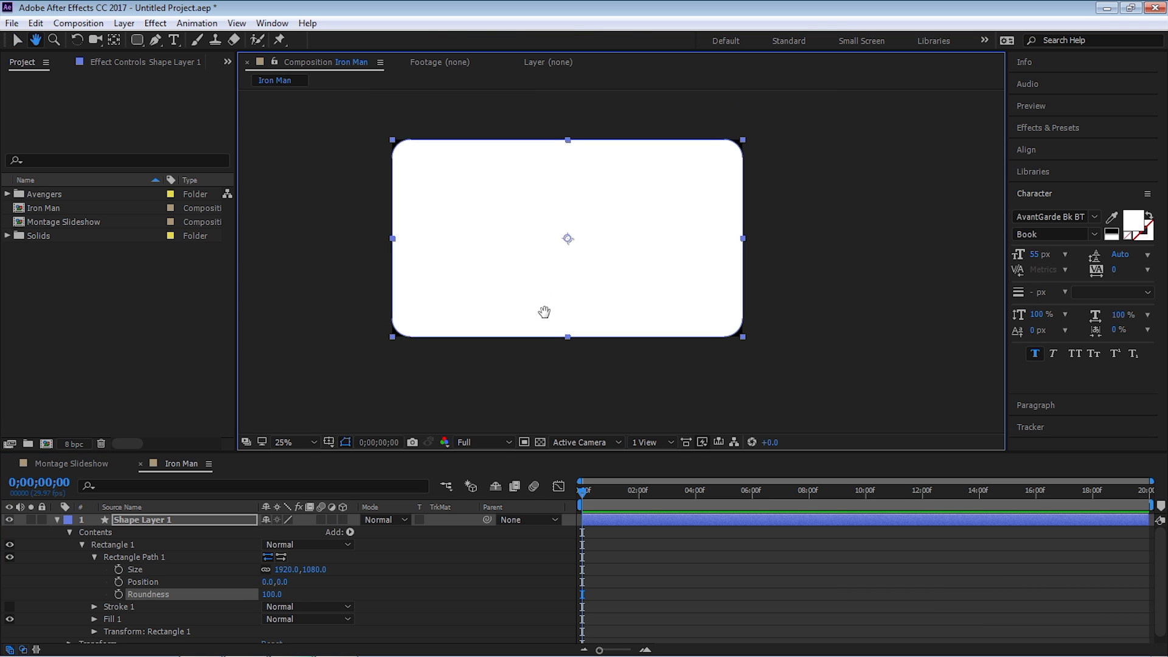
key(F2)
click(58, 520)
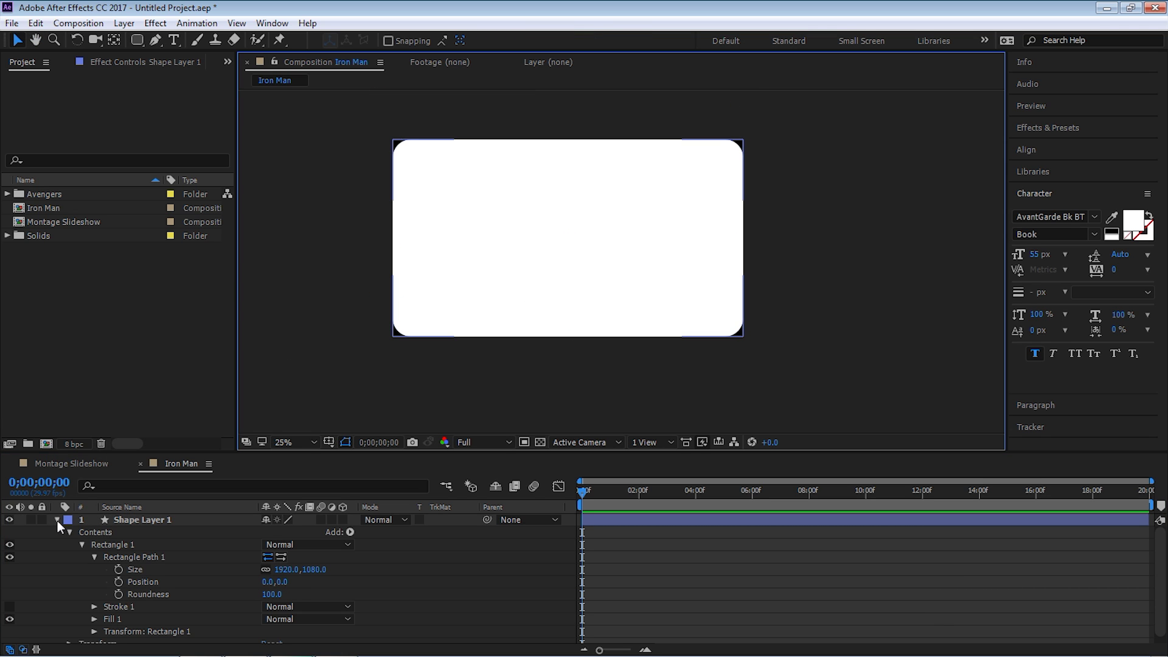
click(57, 519)
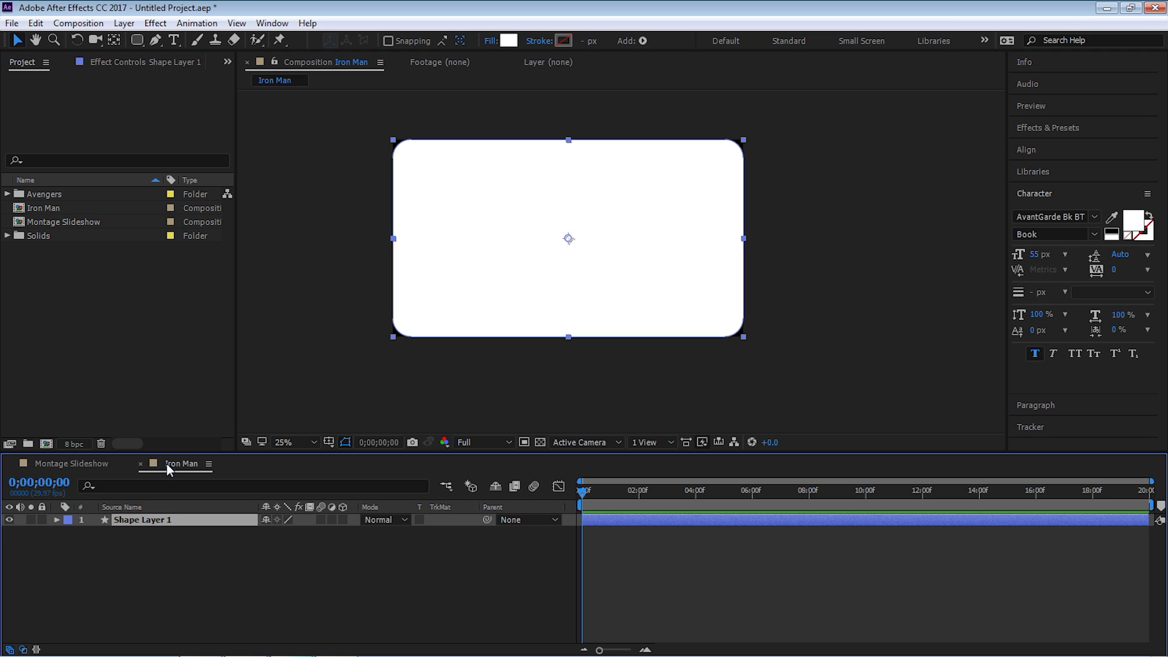
Rename the rounded rectangle shape layer as MASK
key(Return)
text(MASK)
key(Return)
click(187, 549)
Add Iron Man.jpg from the Avengers folder to the Iron Man composition, directly beneath the MASK layer
click(7, 194)
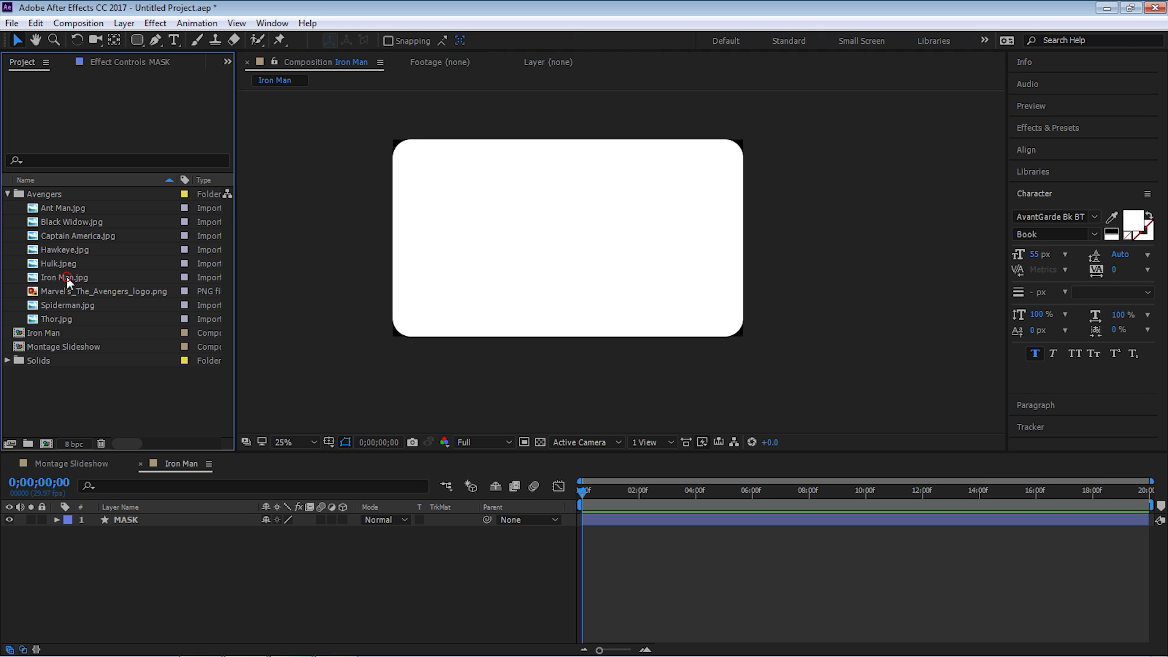
click(67, 277)
drag(83, 276, 184, 539)
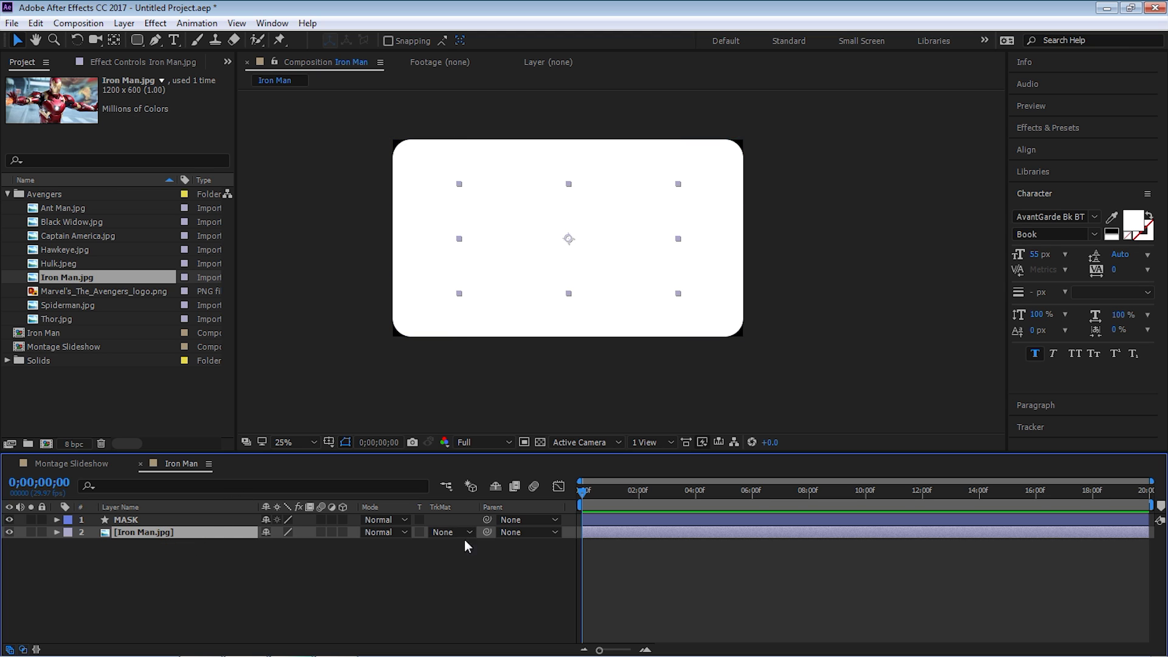
Apply the MASK layer as an alpha track matte to the Iron Man.jpg layer
click(446, 533)
click(31, 630)
click(23, 650)
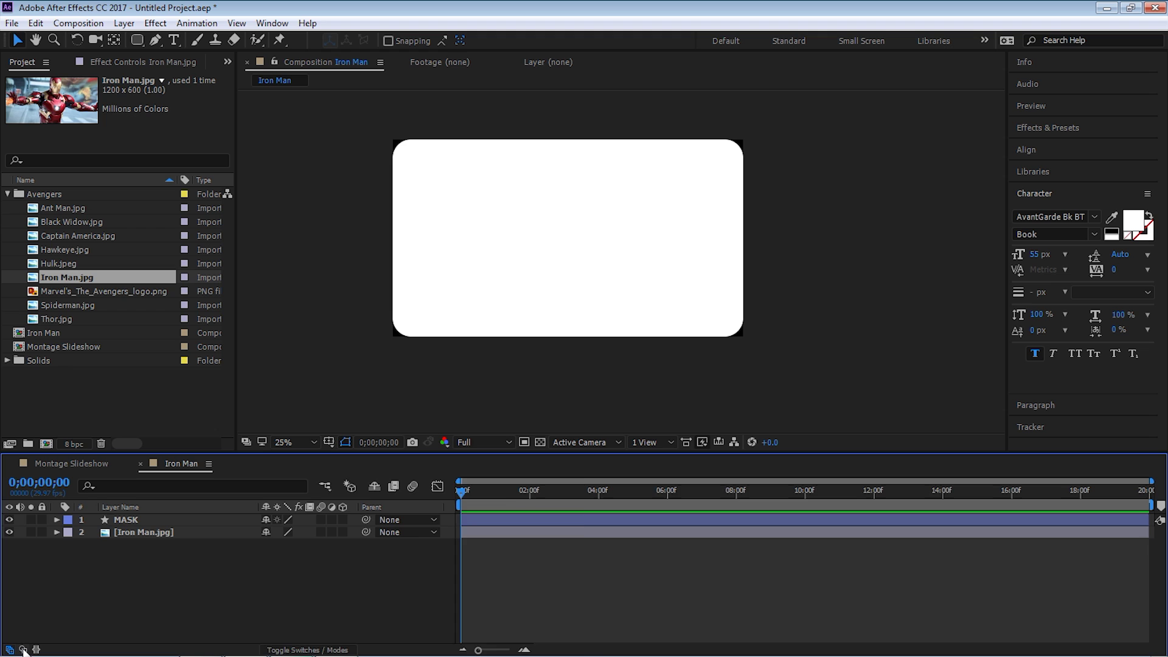
click(23, 650)
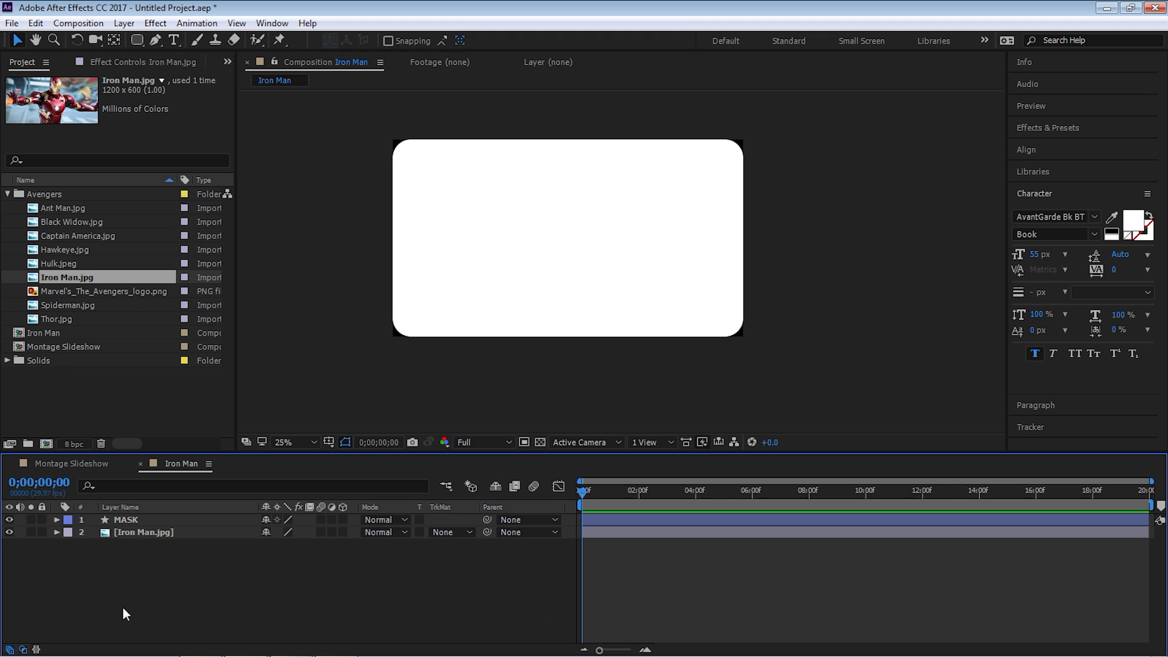
click(145, 534)
click(450, 535)
click(480, 570)
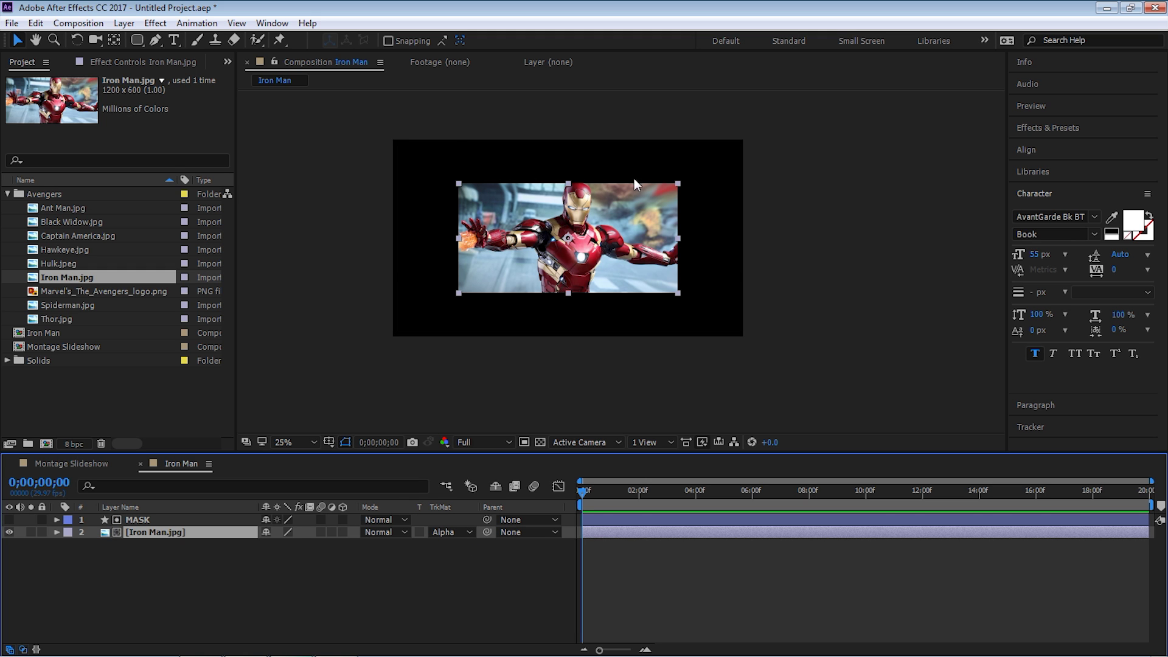
Scale Iron Man.jpg to 192% and reposition it so the figure fills the rounded frame
key(s)
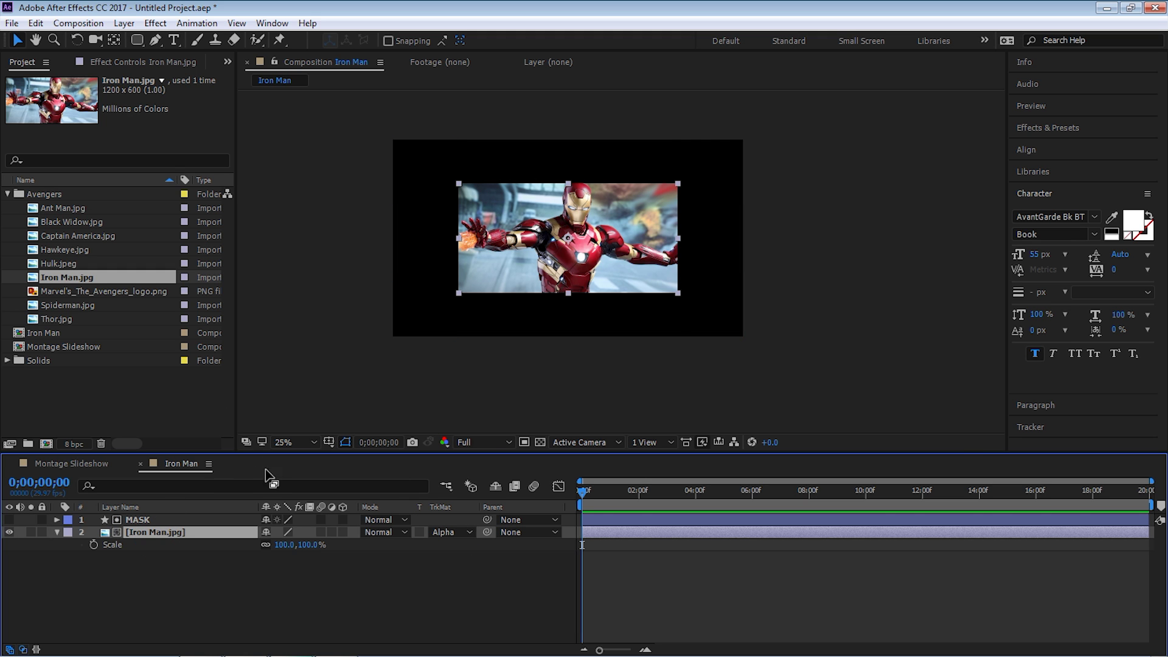
drag(282, 544, 352, 549)
drag(681, 312, 633, 290)
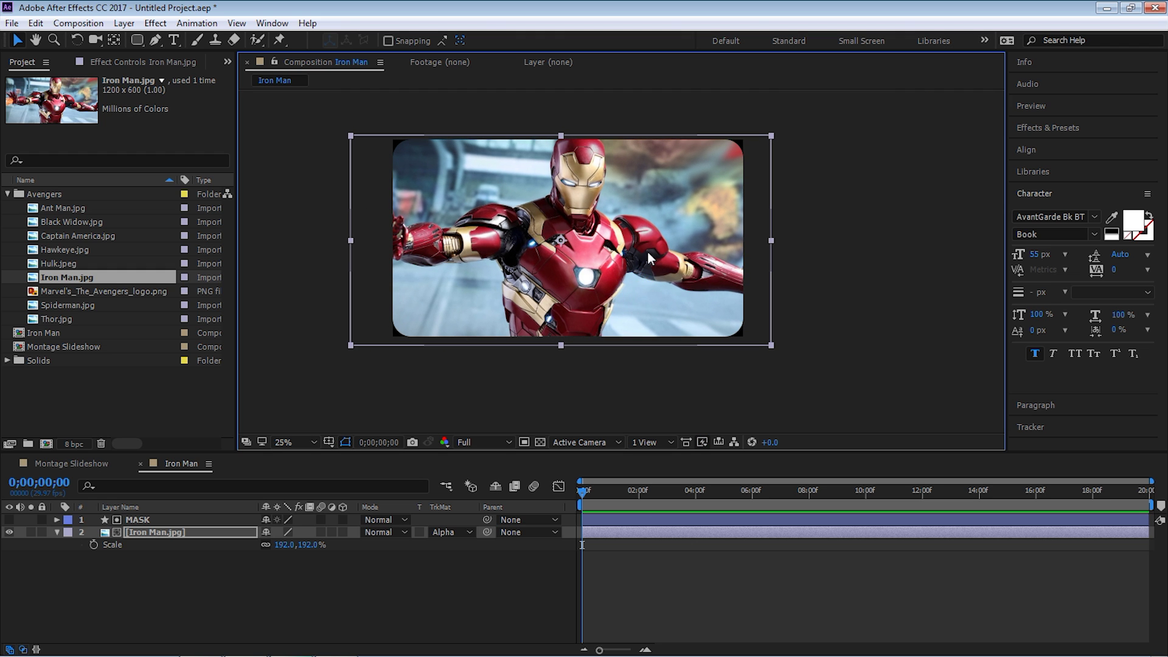
Collapse the Avengers folder, duplicate the Iron Man composition and name the copy Black Widow
click(9, 194)
click(41, 208)
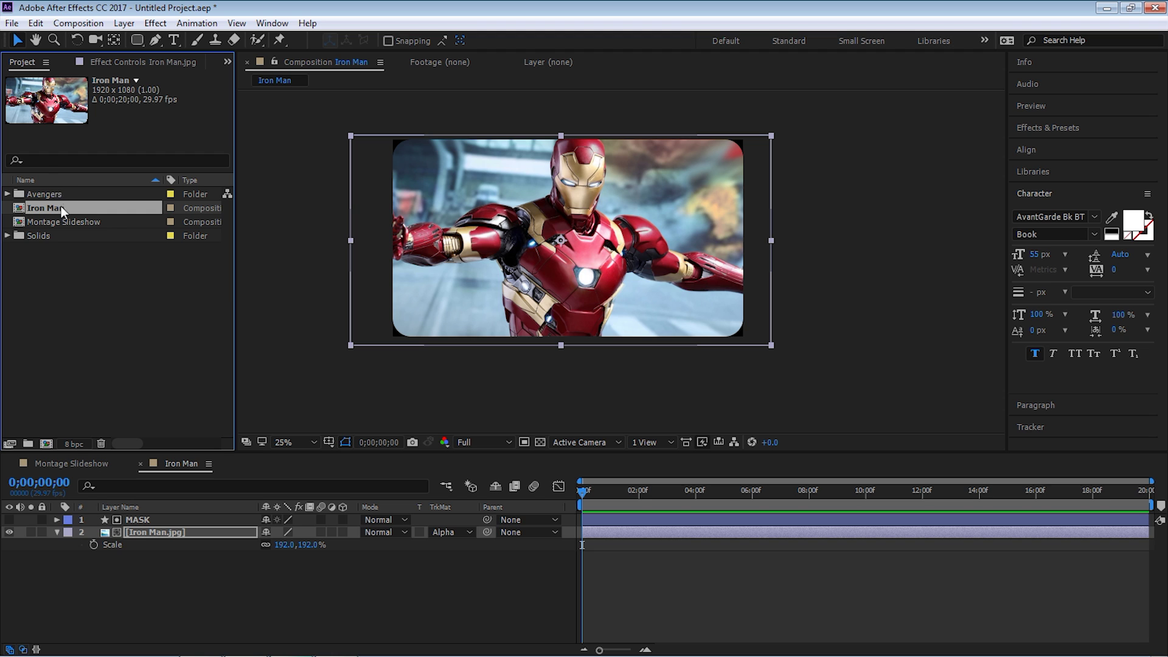
key(ctrl+d)
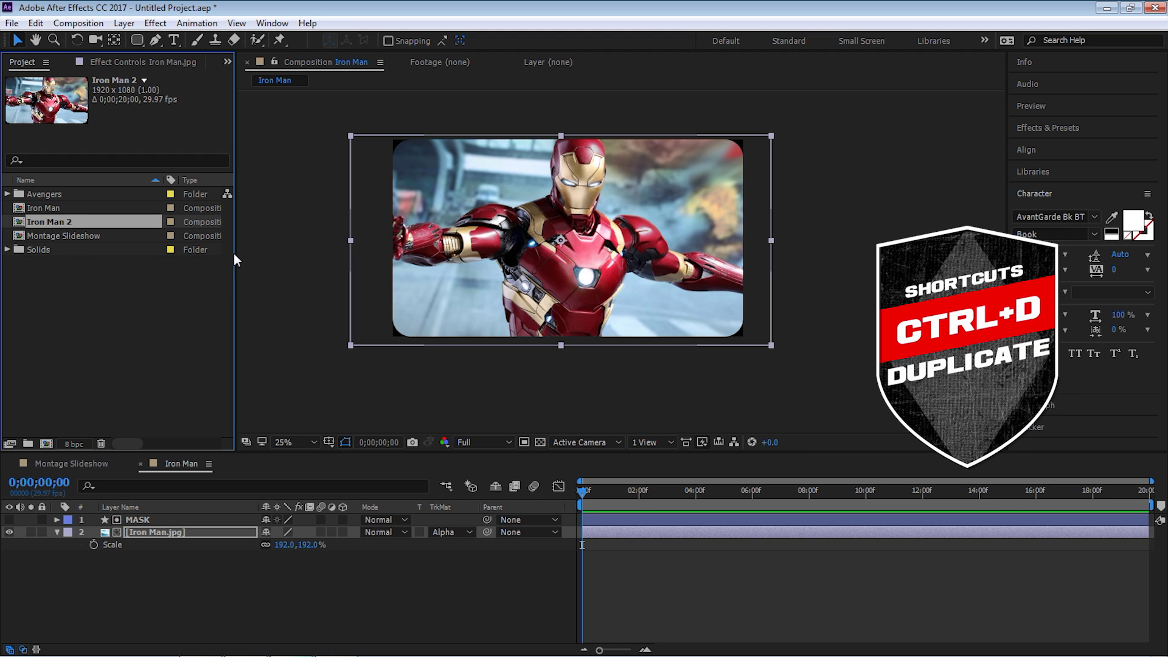
key(Return)
text(Black Widow)
key(Return)
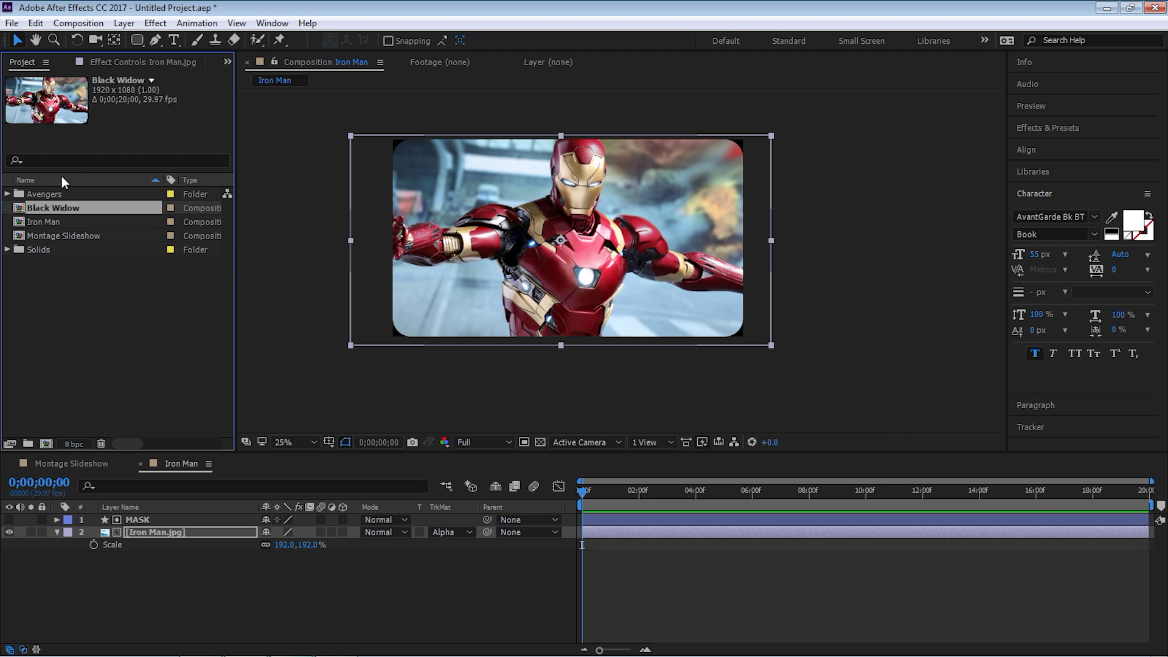
In the Black Widow composition, replace the Iron Man.jpg layer's source with Black Widow.jpg
double_click(21, 208)
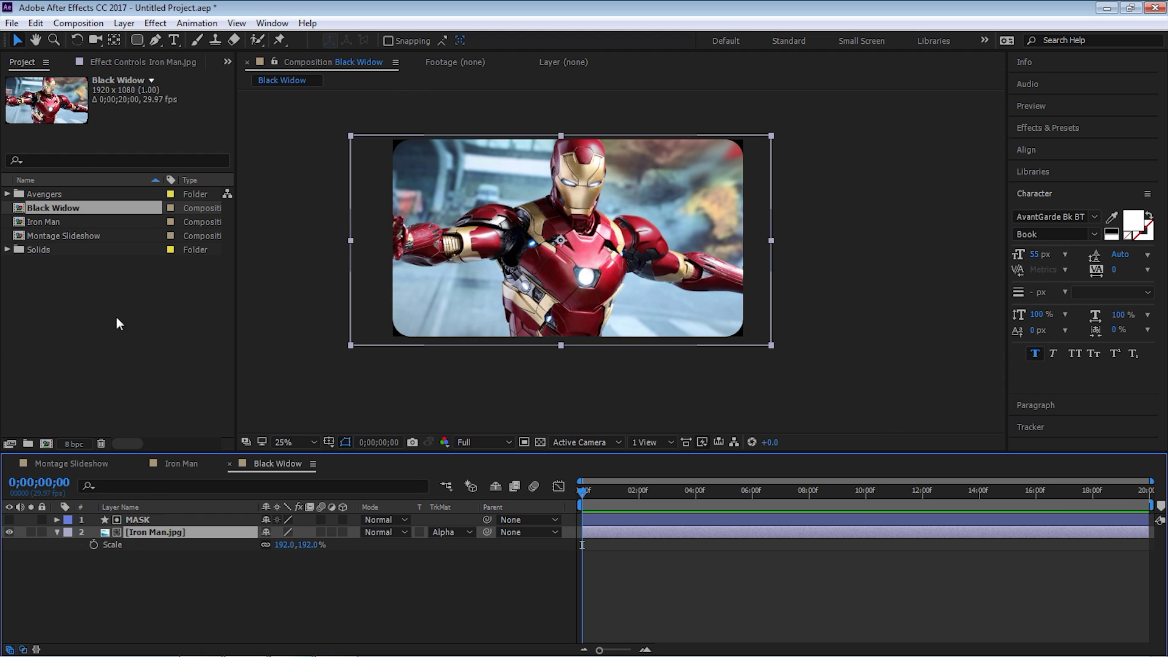
click(8, 193)
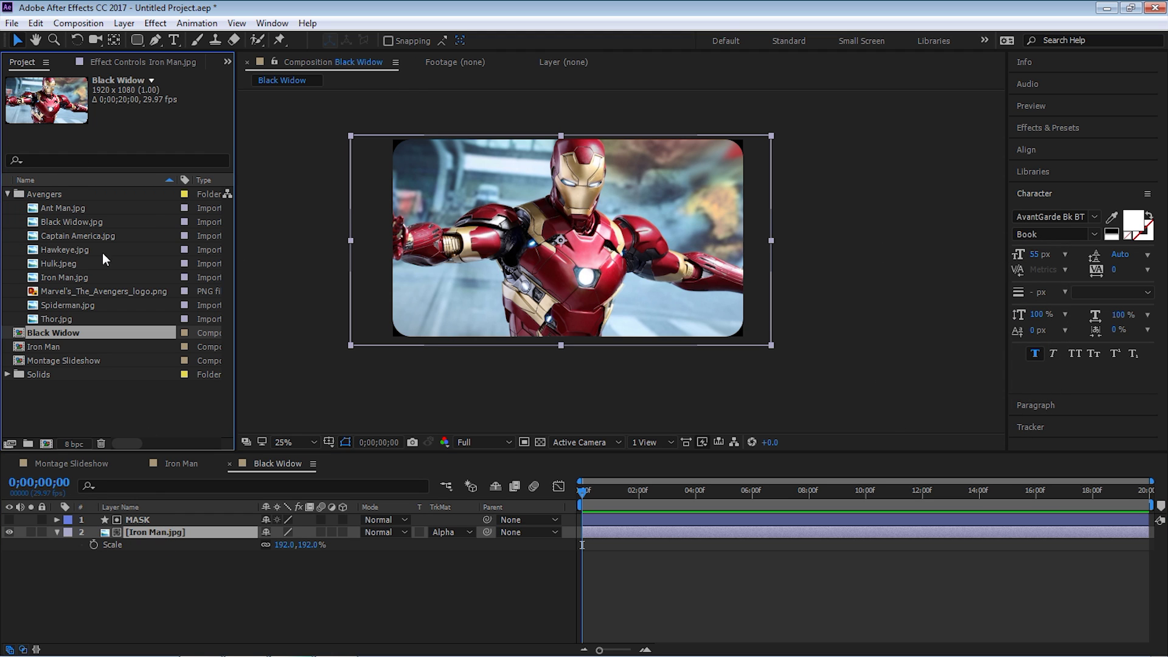
click(79, 222)
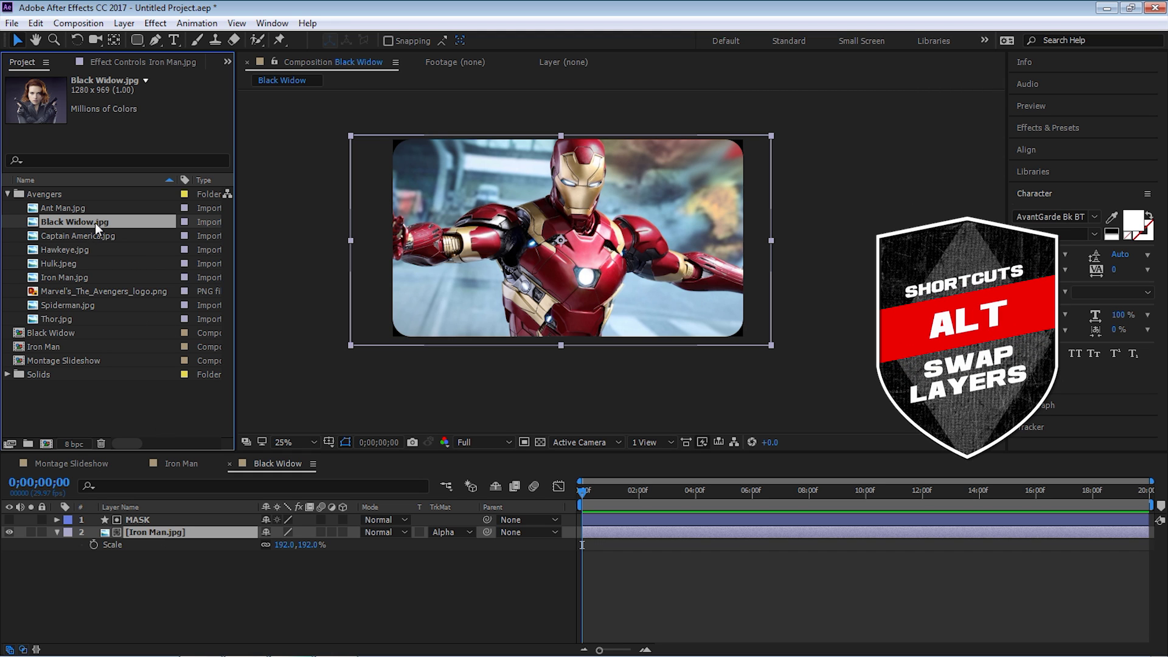
drag(93, 221, 167, 530)
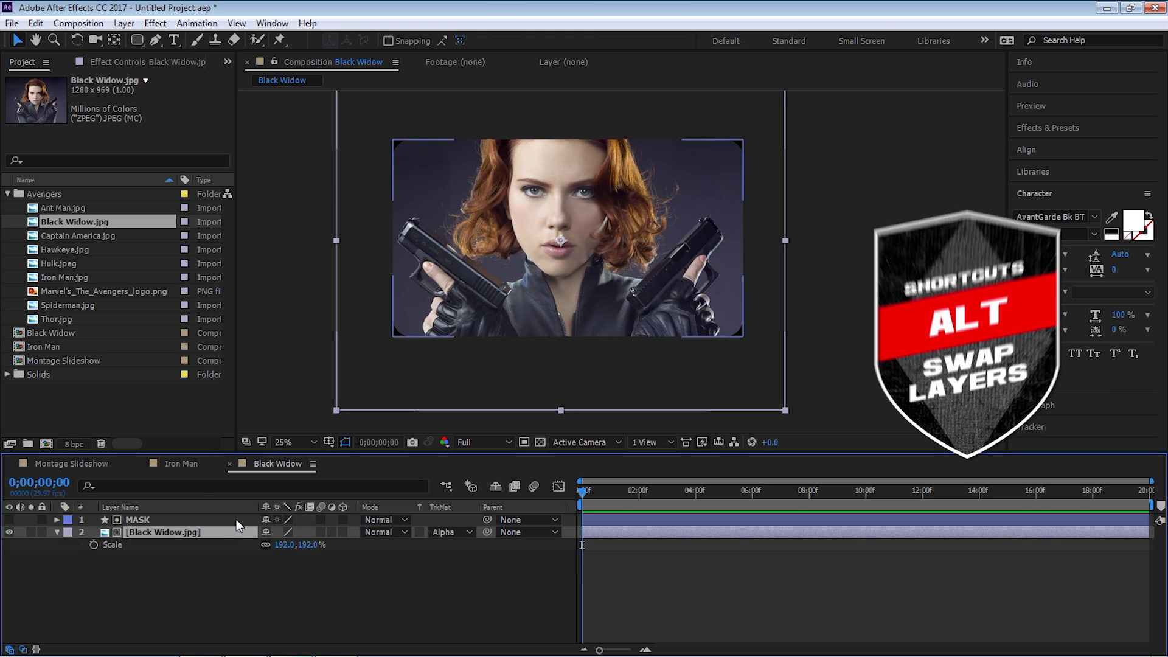
Scale Black Widow.jpg to 162% and shift it slightly downward within the rounded frame
key(s)
drag(283, 544, 268, 543)
drag(590, 274, 590, 283)
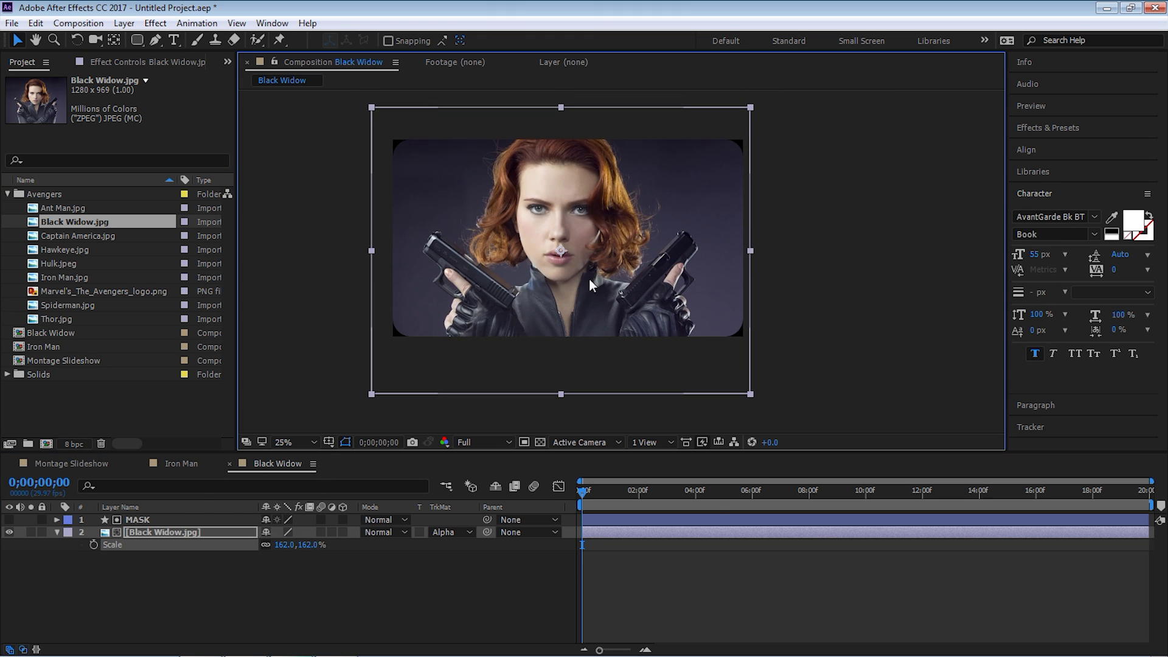
Collapse the Avengers folder, duplicate the Black Widow composition and name the copy Captain America
click(8, 194)
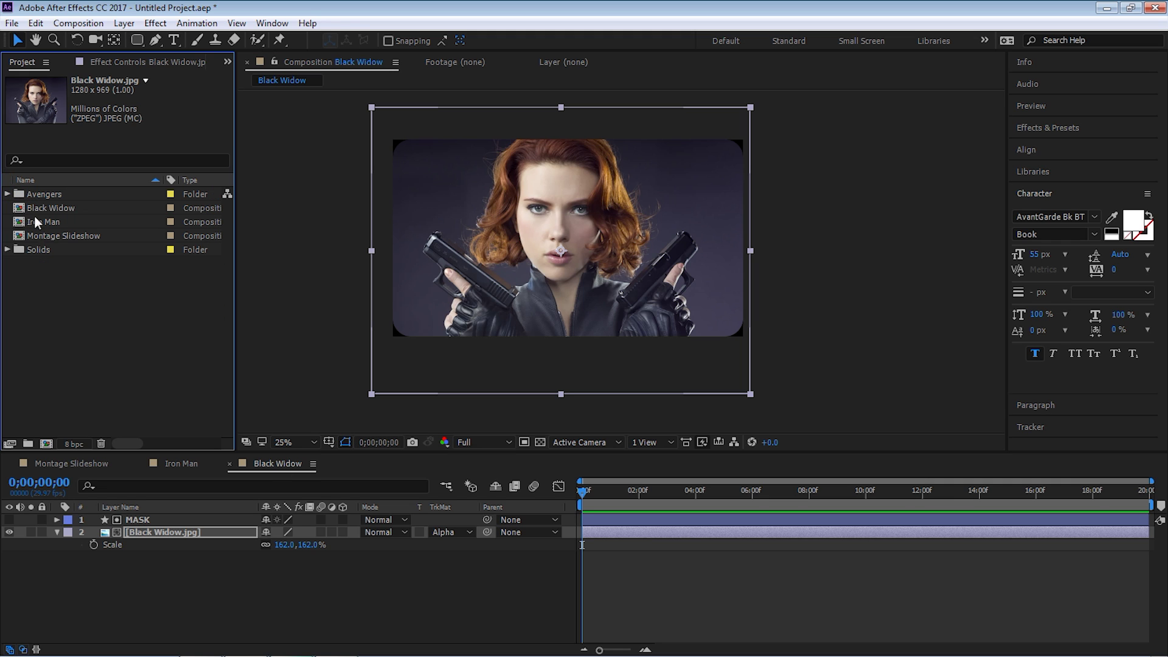
click(56, 207)
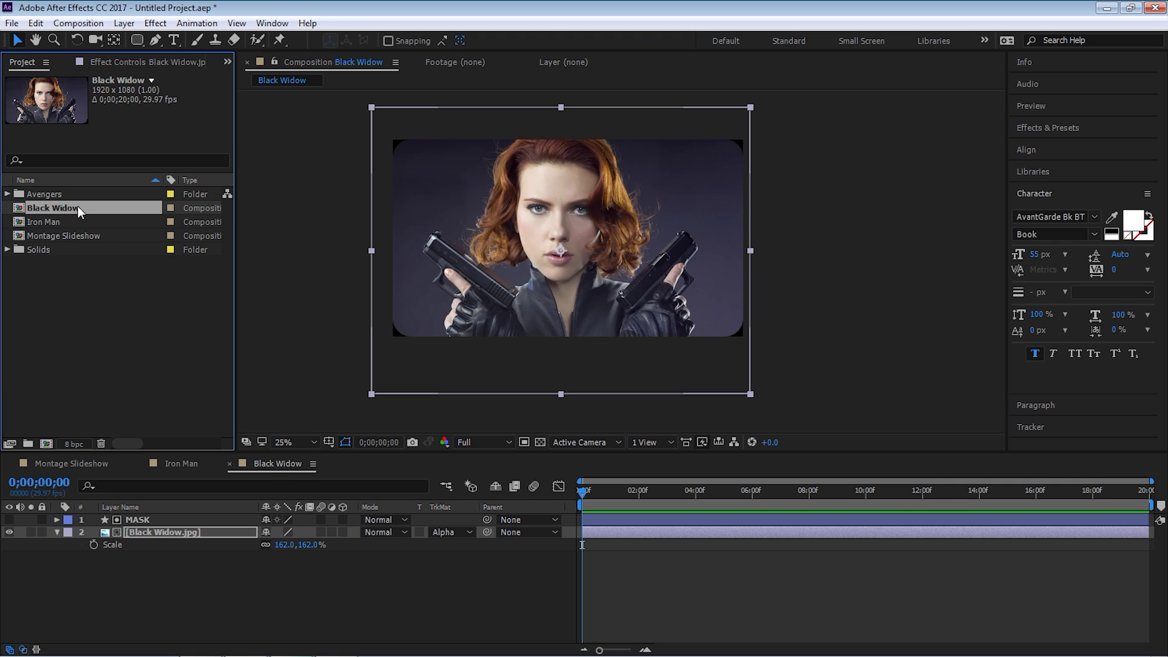
key(ctrl+d)
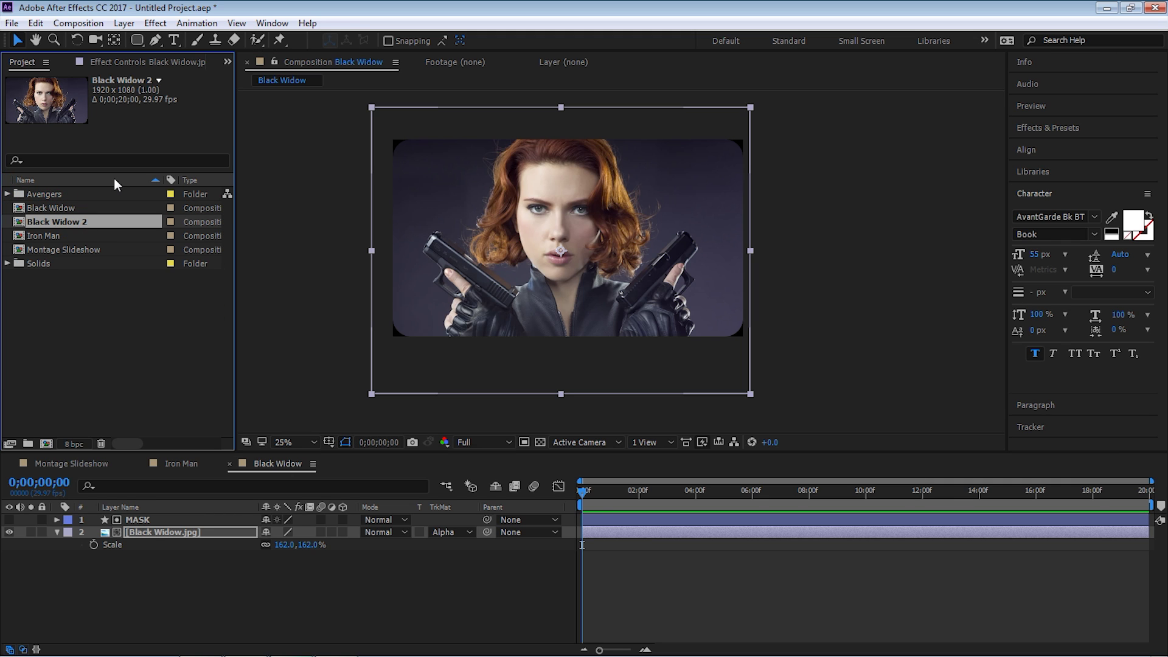
key(Return)
text(Capt)
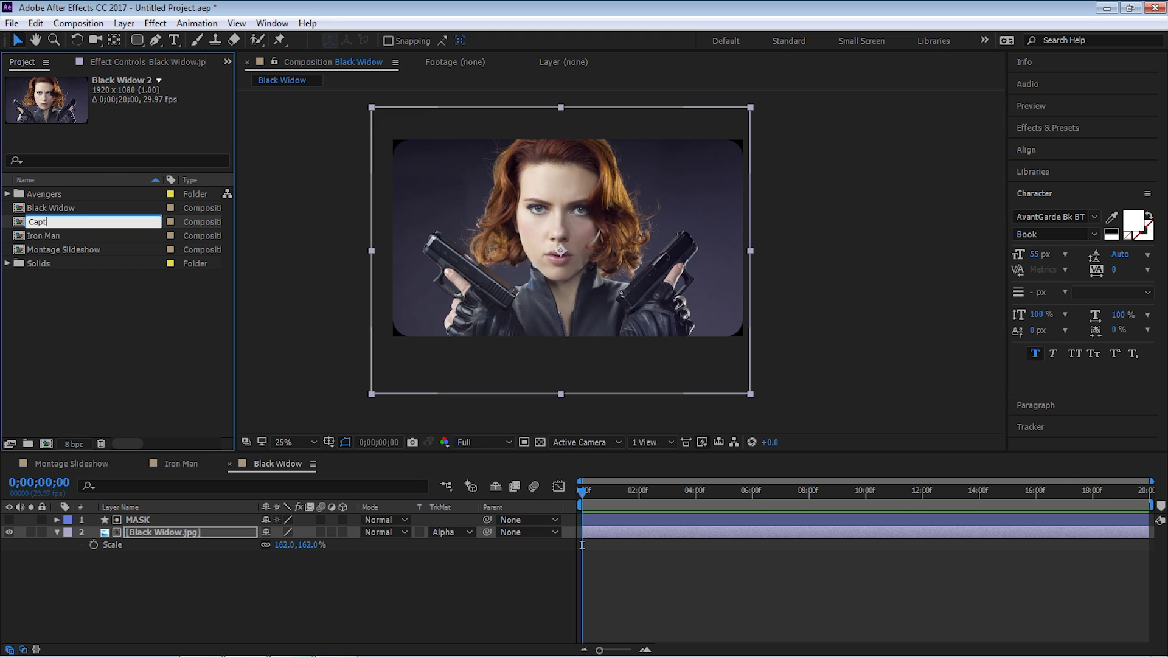
text(ain America)
key(Return)
In the Captain America composition, replace the Black Widow.jpg layer's source with Captain America.jpg
double_click(36, 222)
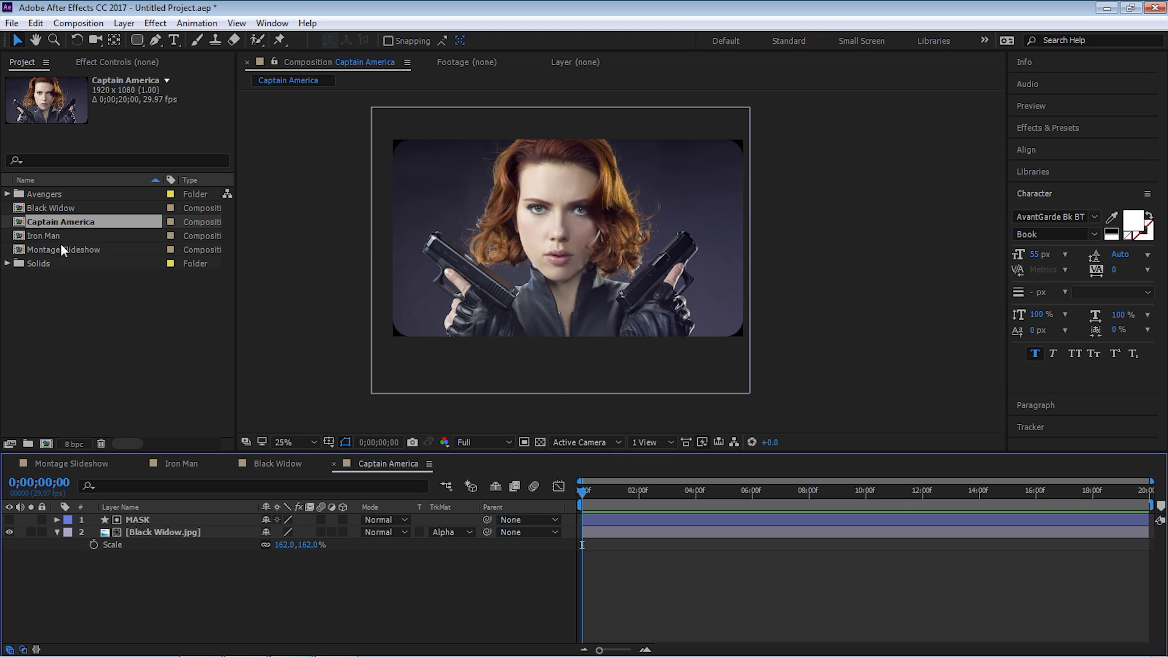
click(157, 533)
click(8, 194)
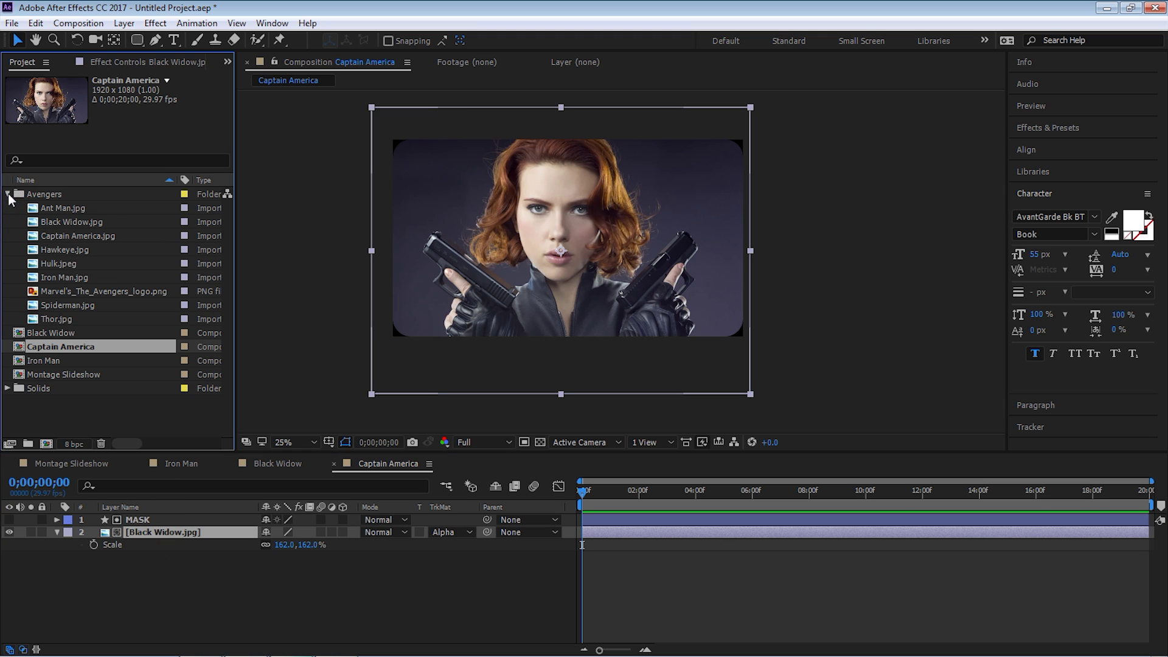
click(46, 194)
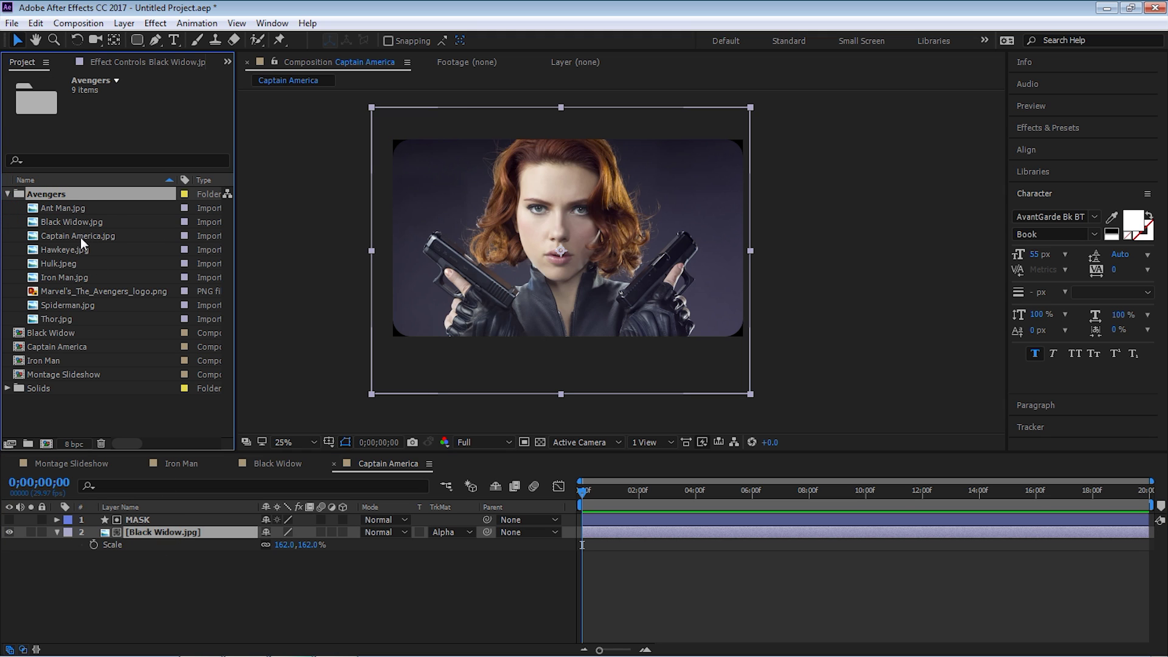
click(84, 237)
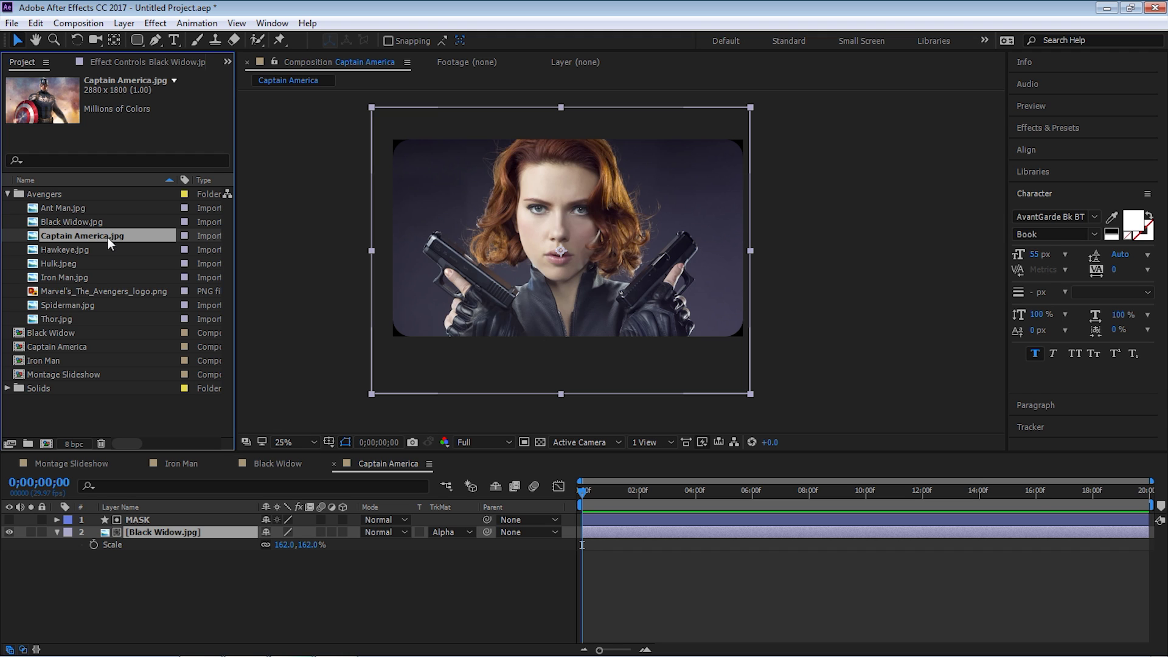
drag(115, 235, 186, 533)
Scale Captain America.jpg to 76% and nudge it downward within the rounded frame
key(s)
drag(283, 545, 214, 532)
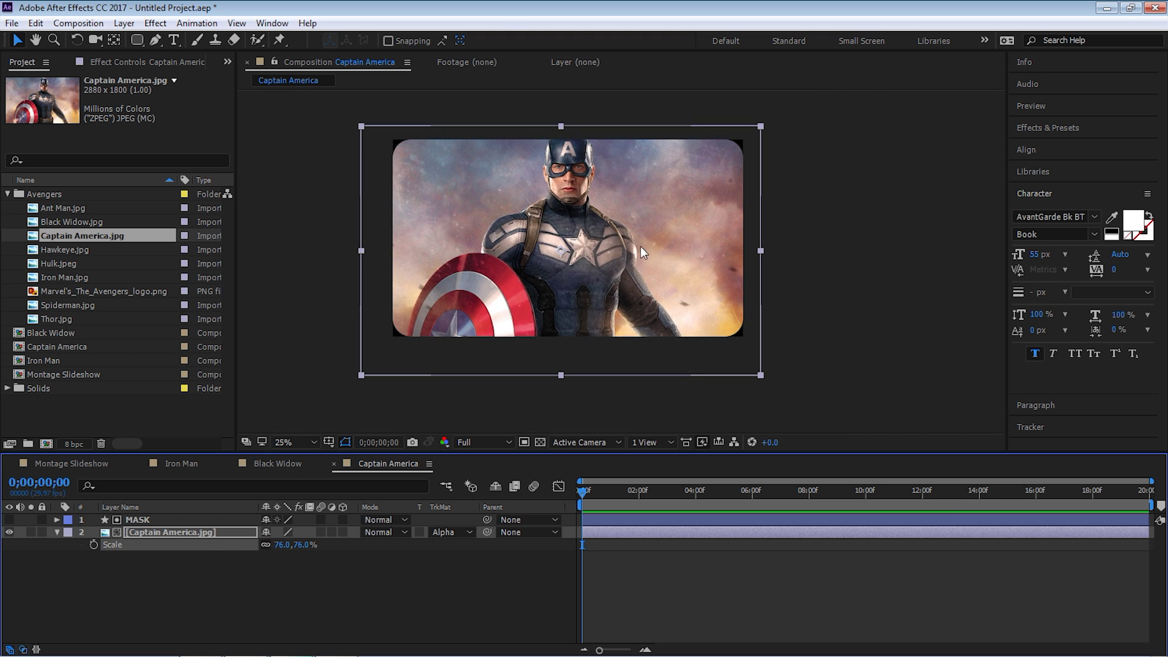
click(640, 249)
key(shift+Down)
key(shift+Down)
key(shift+Down)
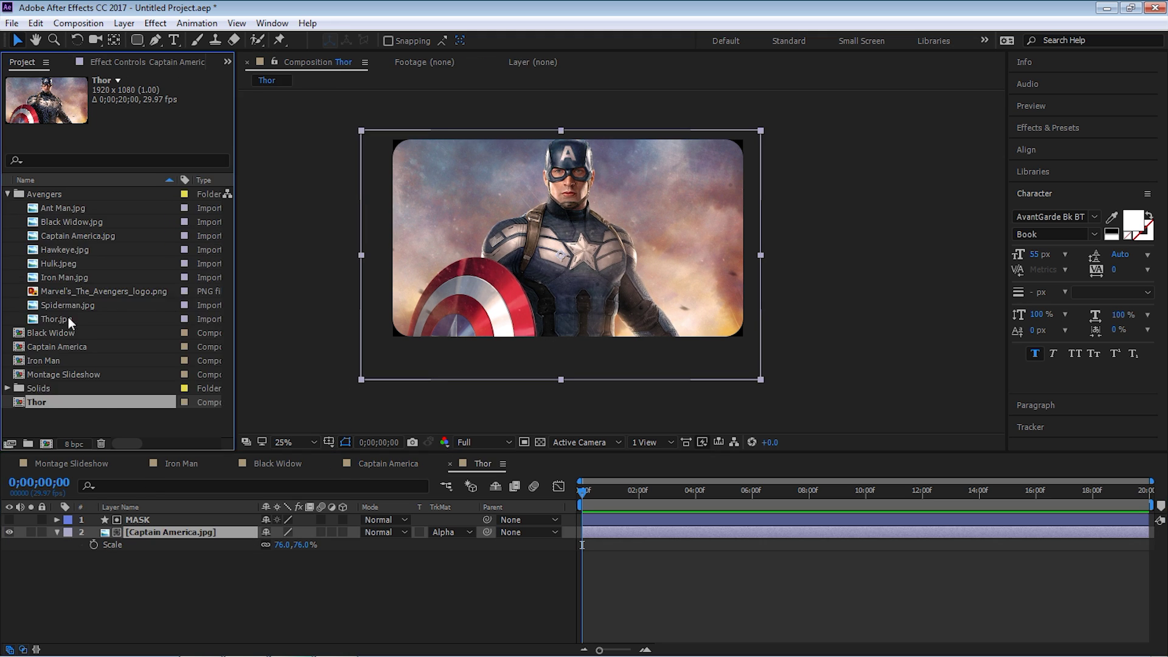
In the Thor composition, replace the Captain America.jpg layer's source with Thor.jpg
drag(68, 316, 161, 533)
Duplicate the Thor composition as Spiderman and replace the copy's photo with Spiderman.jpg
click(37, 402)
key(ctrl+d)
key(Return)
text(Spiderman)
key(Return)
double_click(46, 402)
drag(70, 304, 161, 533)
Duplicate the Spiderman composition as Hawkeye and replace the copy's photo with Hawkeye.jpg
click(46, 402)
key(ctrl+d)
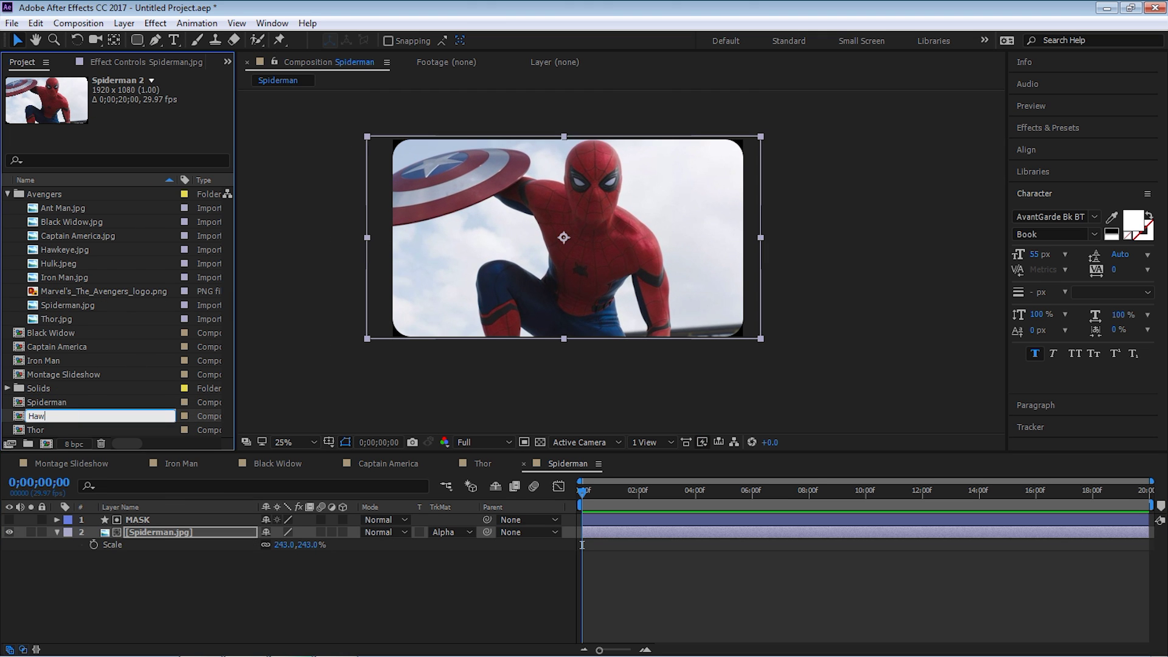
key(Return)
text(Hawkeye)
key(Return)
double_click(43, 361)
drag(67, 250, 161, 533)
Duplicate the Hawkeye composition as Hulk and replace the copy's photo with Hulk.jpeg
click(44, 361)
key(ctrl+d)
key(Return)
text(Hulk)
key(Return)
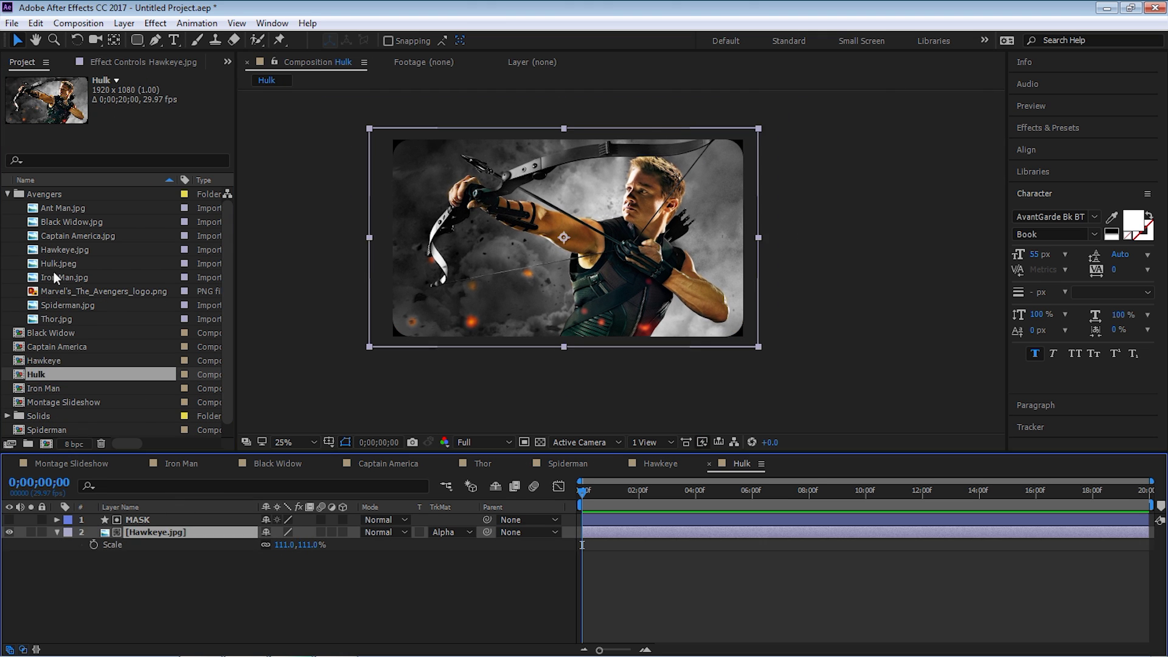
double_click(44, 374)
drag(58, 263, 161, 532)
Duplicate a finished photo composition as Ant Man and replace the copy's photo with Ant Man.jpg
click(37, 429)
click(44, 346)
key(ctrl+d)
key(Return)
text(Ant Man)
key(Return)
double_click(42, 193)
drag(65, 221, 161, 532)
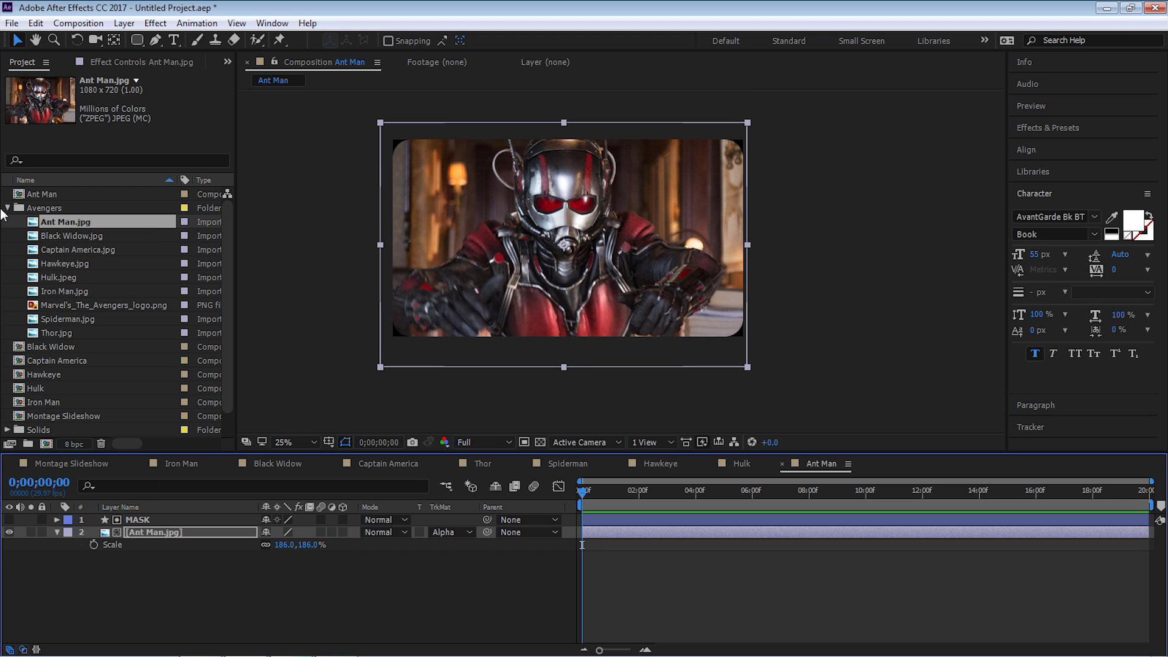
Collapse the Avengers folder and create a new project folder named Comps
click(8, 207)
click(83, 403)
click(28, 444)
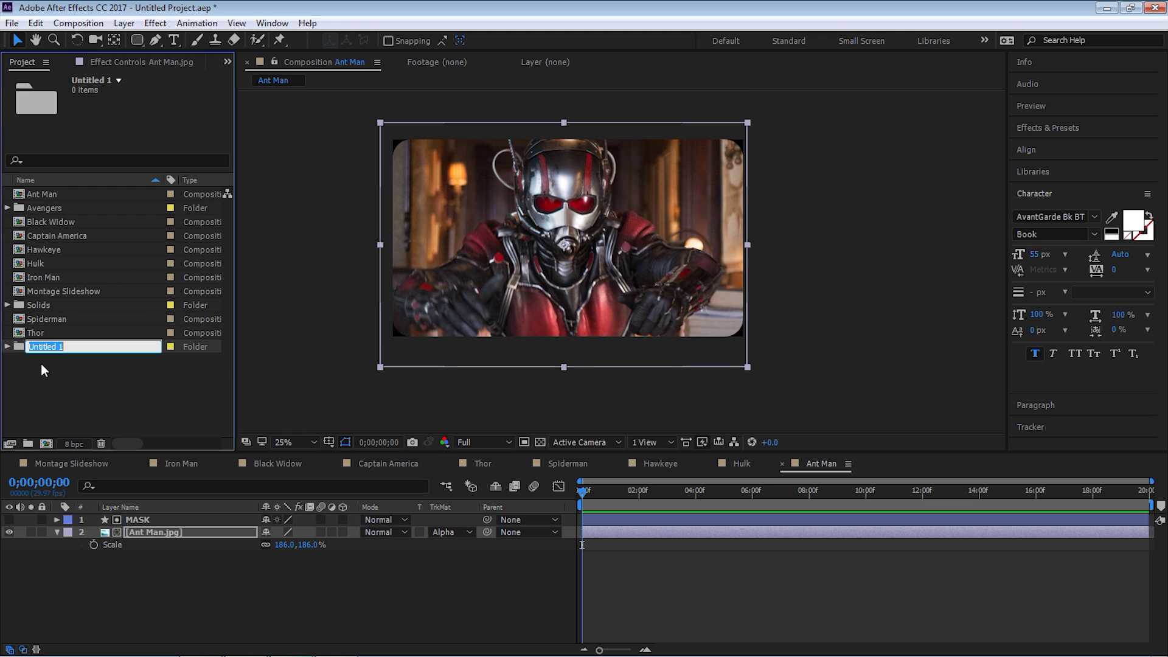
text(Com)
key(Return)
Move all the character photo compositions into the Comps folder, leaving Montage Slideshow outside it
shift+click(61, 221)
mouse_move(61, 234)
mouse_down()
mouse_move(56, 252)
mouse_move(46, 223)
mouse_up()
click(42, 235)
shift+click(44, 264)
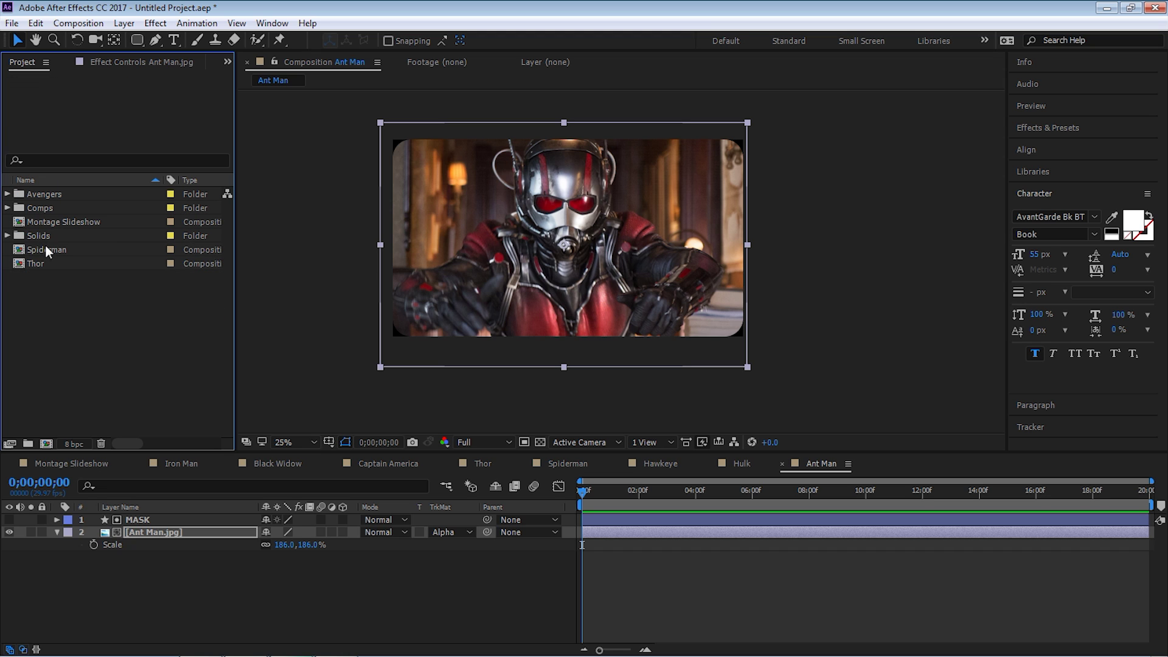
click(45, 249)
shift+click(35, 263)
drag(35, 263, 49, 208)
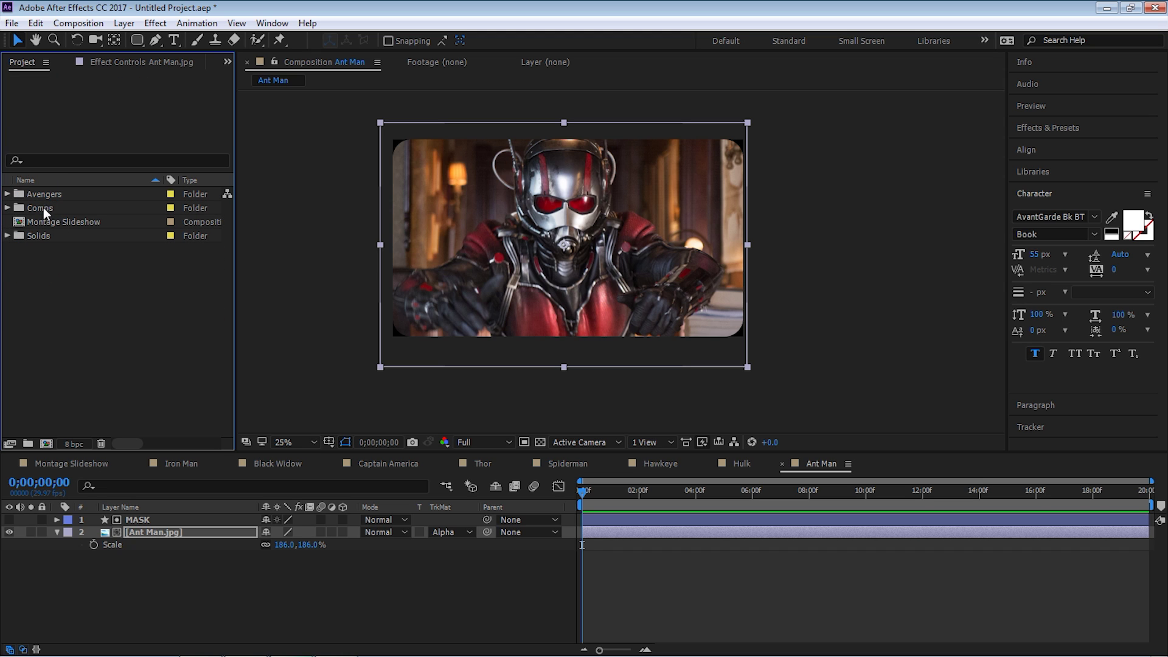
Change the label color of the Montage Slideshow composition to green
click(55, 221)
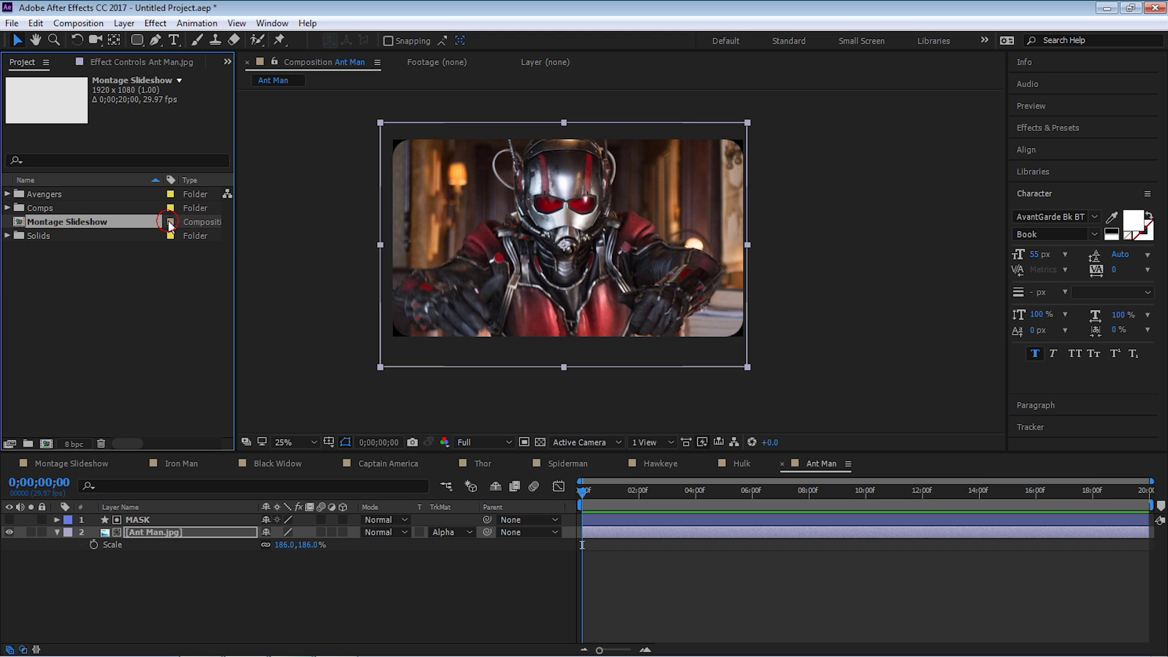
click(170, 222)
click(216, 403)
click(141, 283)
Rename the Montage Slideshow composition as FINAL Montage Slideshow
click(85, 223)
key(Return)
key(Home)
text(FINAL)
key(Return)
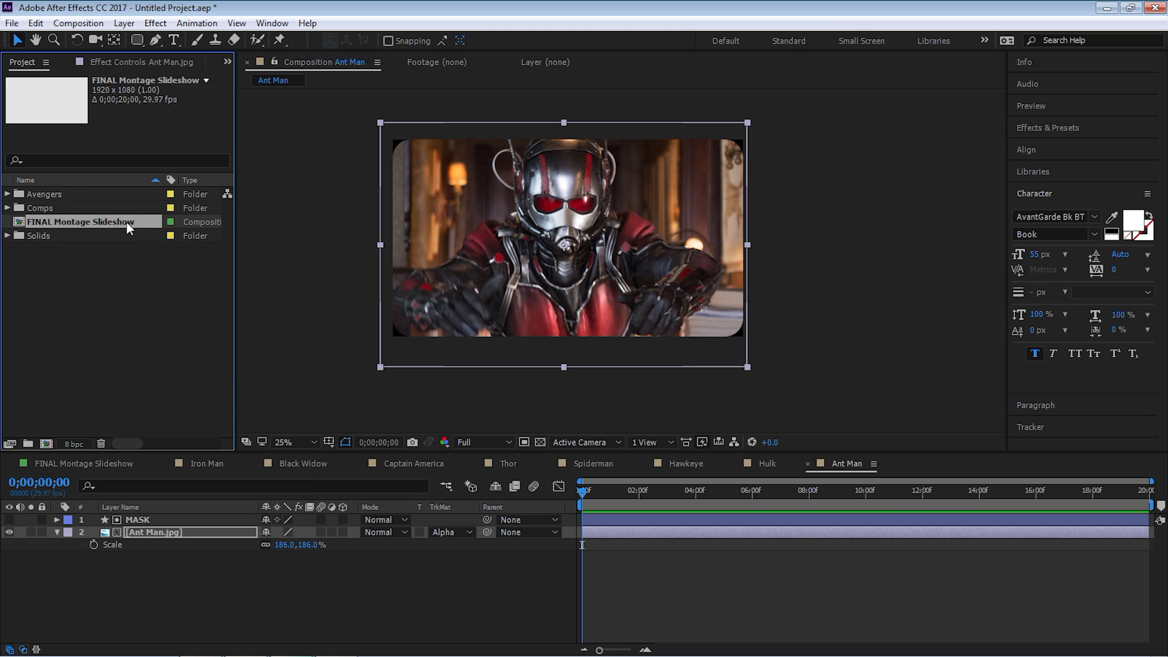
Close the timelines of all the character compositions, leaving only FINAL Montage Slideshow open
click(807, 463)
click(736, 465)
click(646, 464)
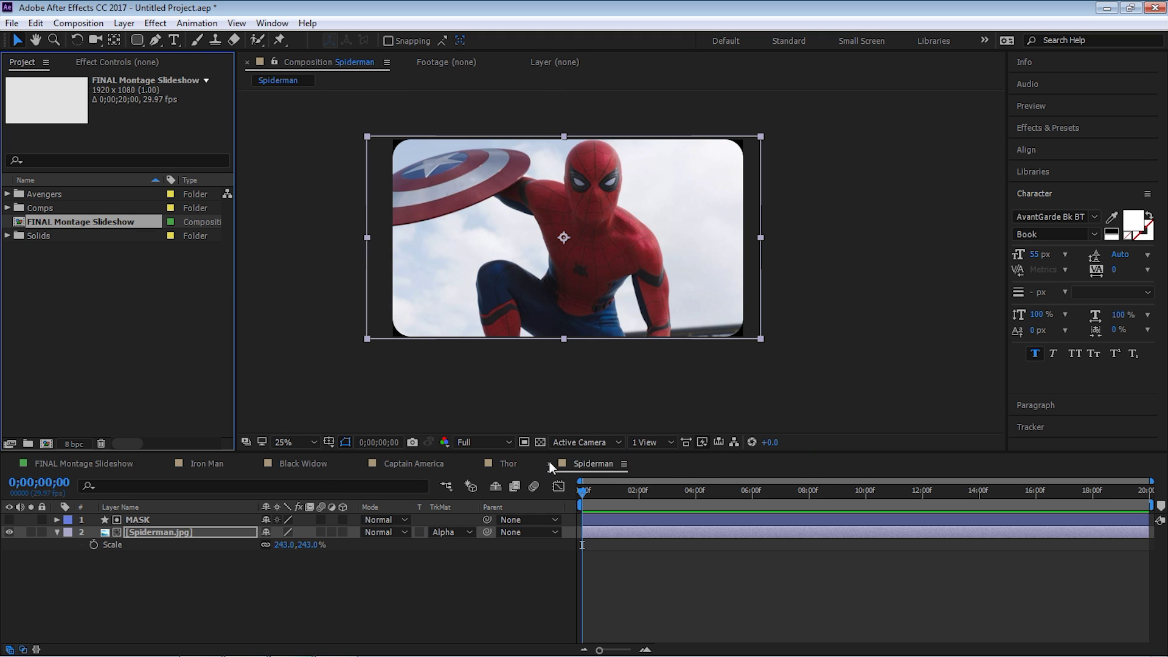
click(550, 465)
click(475, 464)
click(360, 464)
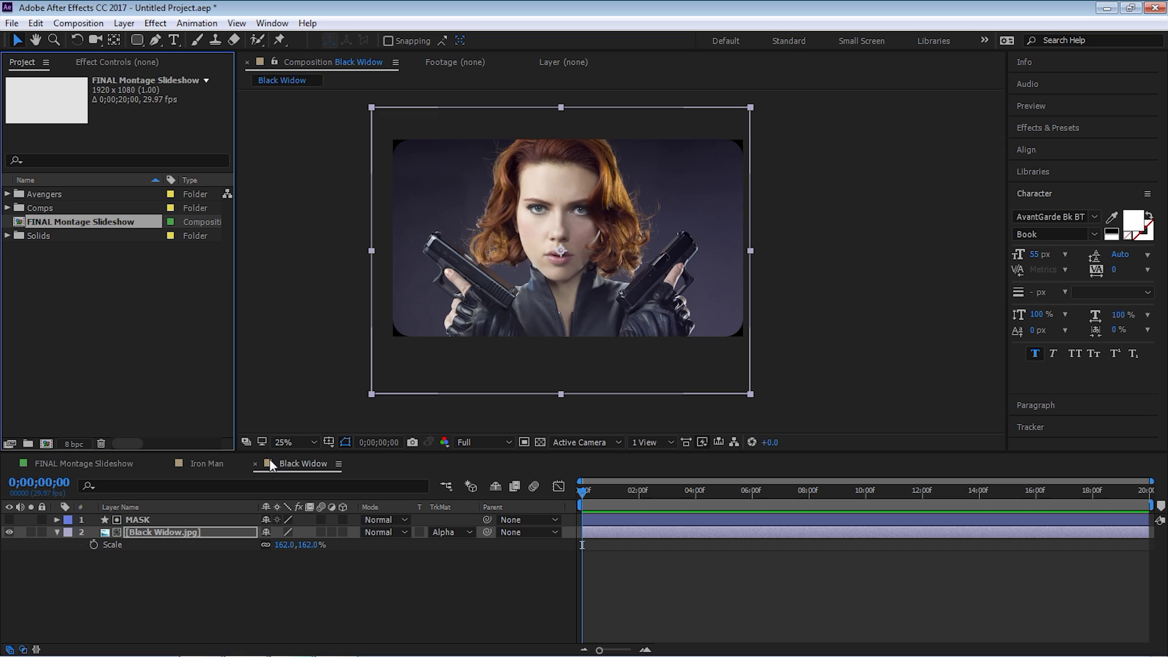
click(255, 465)
click(171, 464)
click(100, 463)
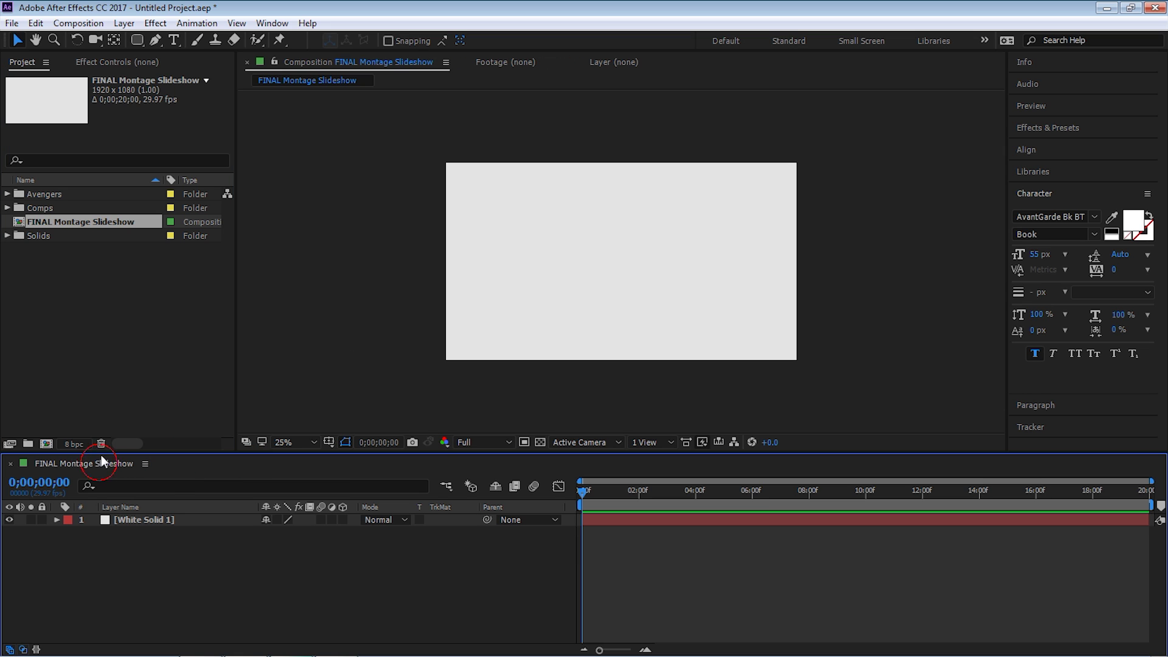
Add the Iron Man composition from the Comps folder to FINAL Montage Slideshow, beneath White Solid 1
click(8, 208)
drag(63, 290, 187, 526)
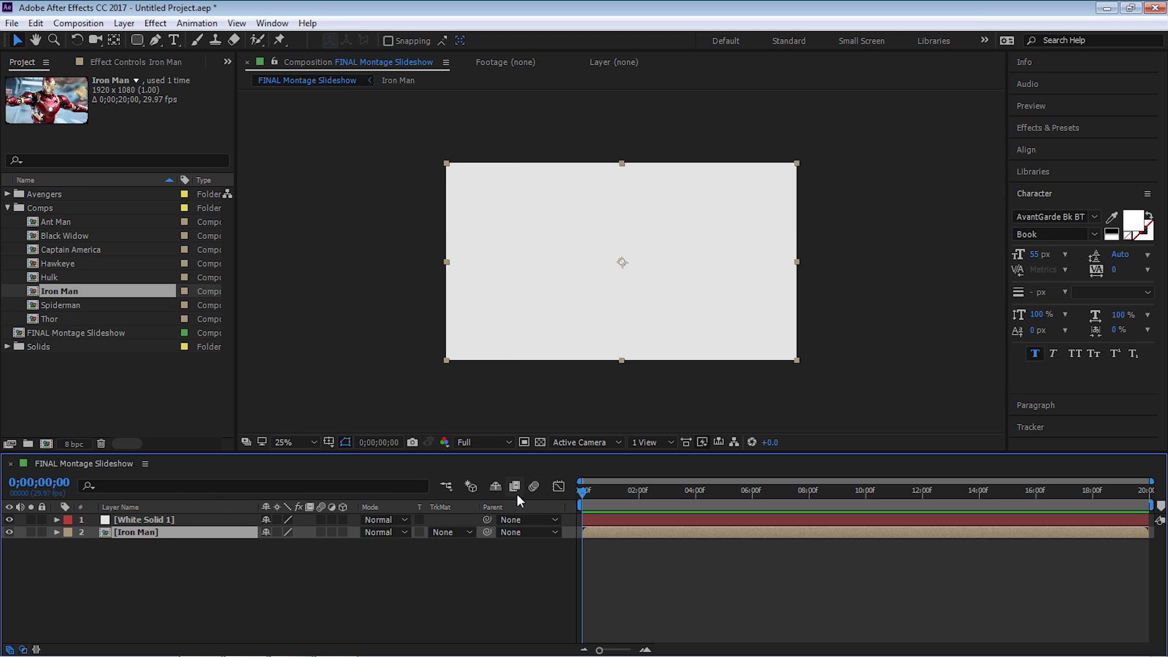
Move the Iron Man layer above White Solid 1 and snap its anchor point to the picture's bottom centre
key(ctrl+bracketright)
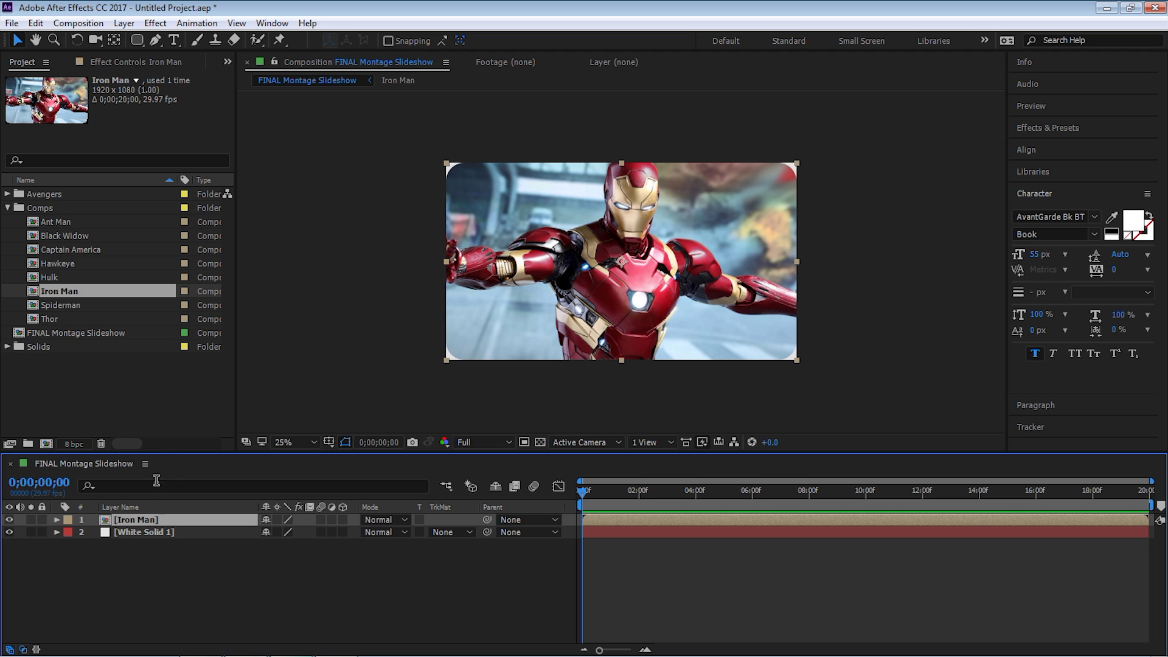
click(389, 41)
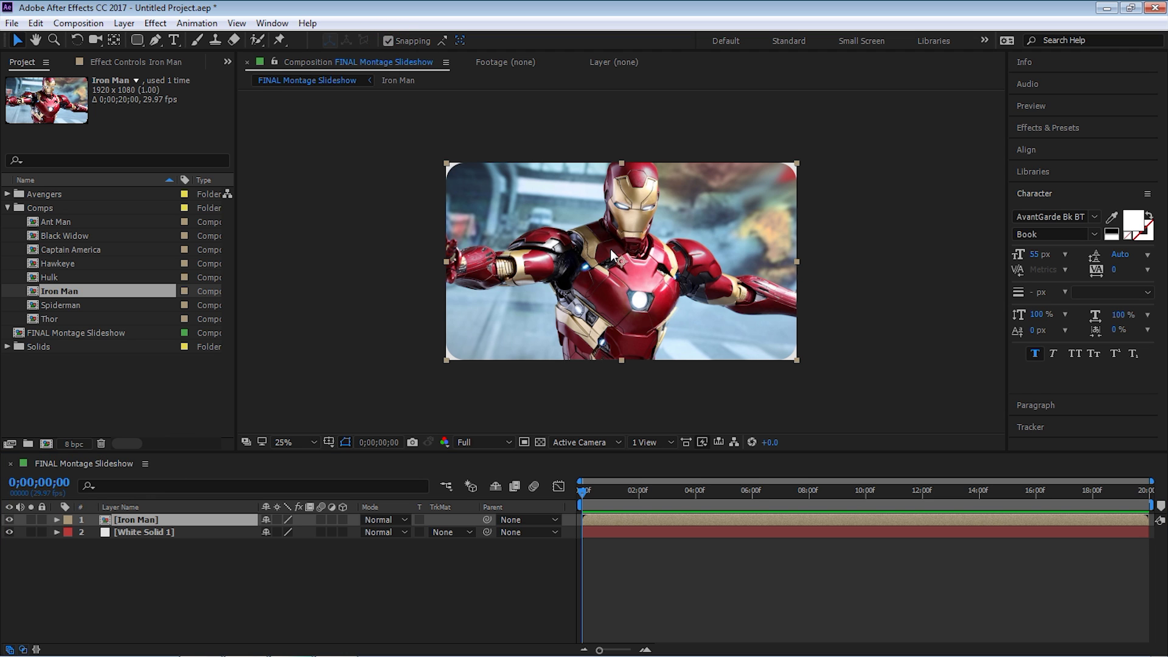
key(y)
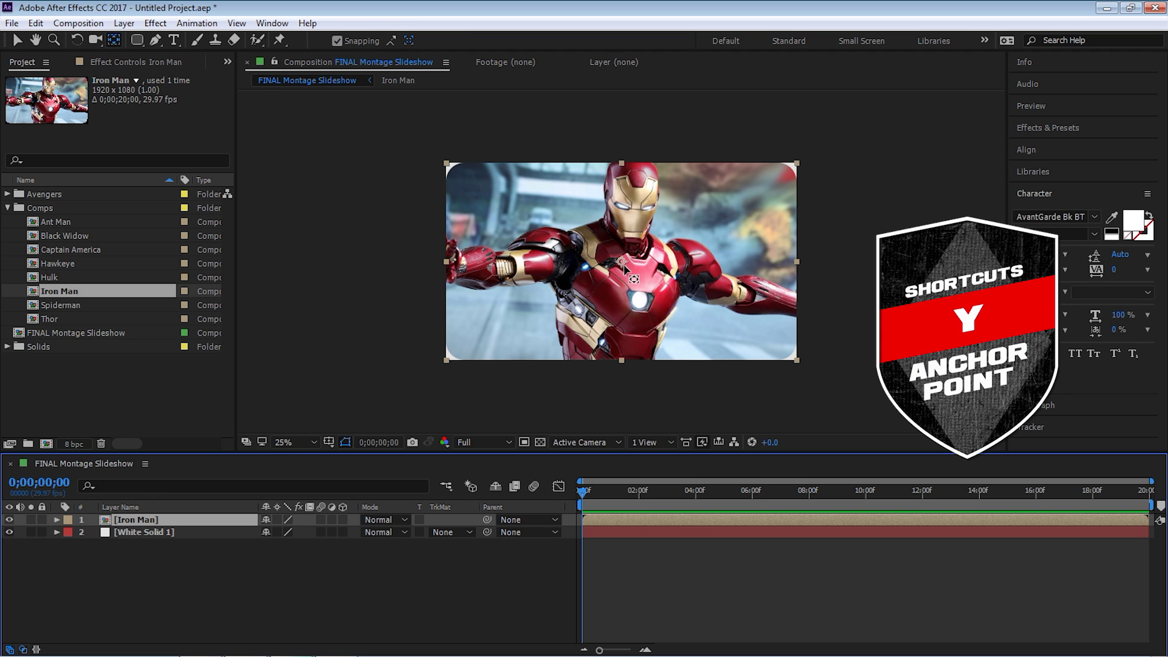
drag(625, 264, 626, 357)
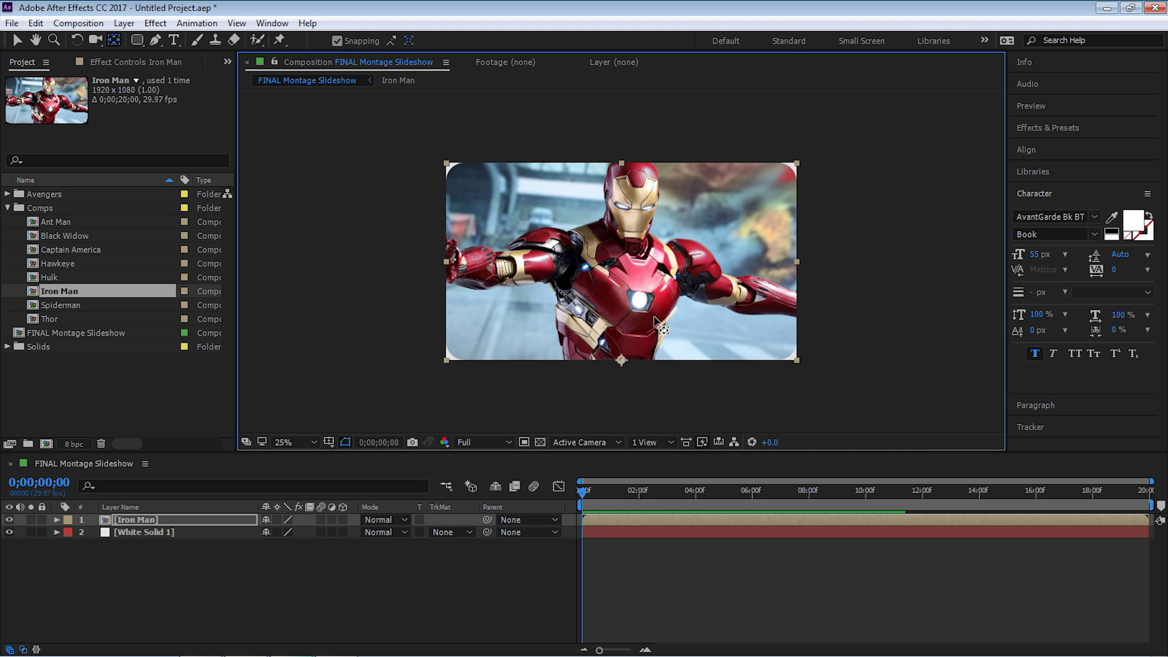
click(337, 42)
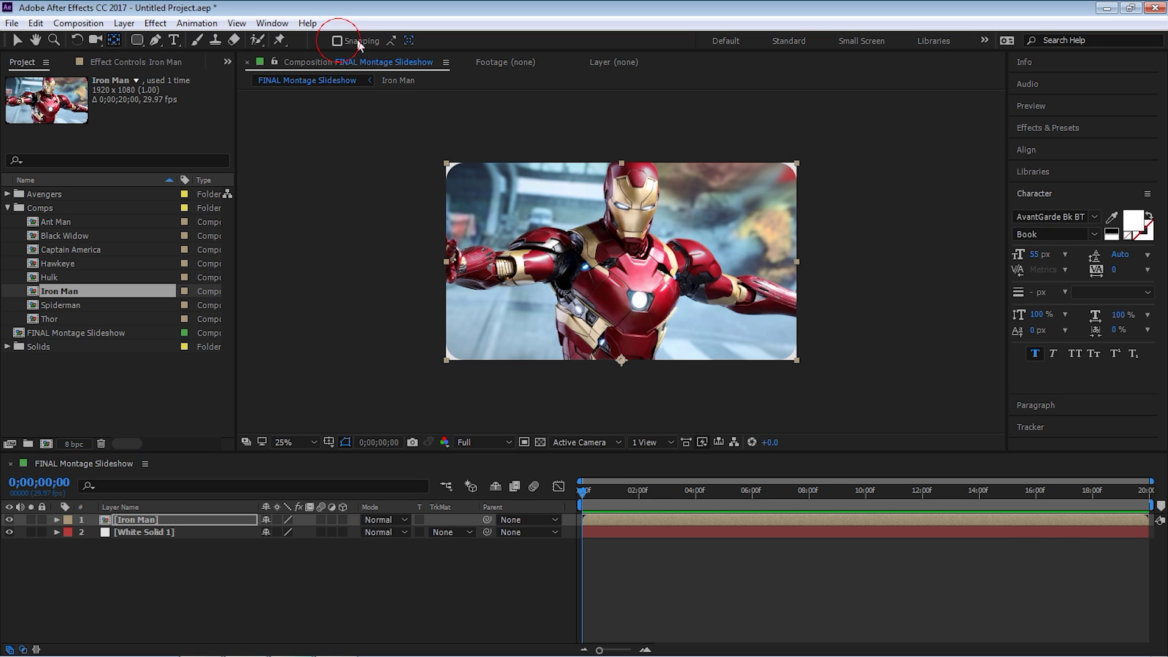
Make the Iron Man layer 3D and set its scale to 40%
click(343, 519)
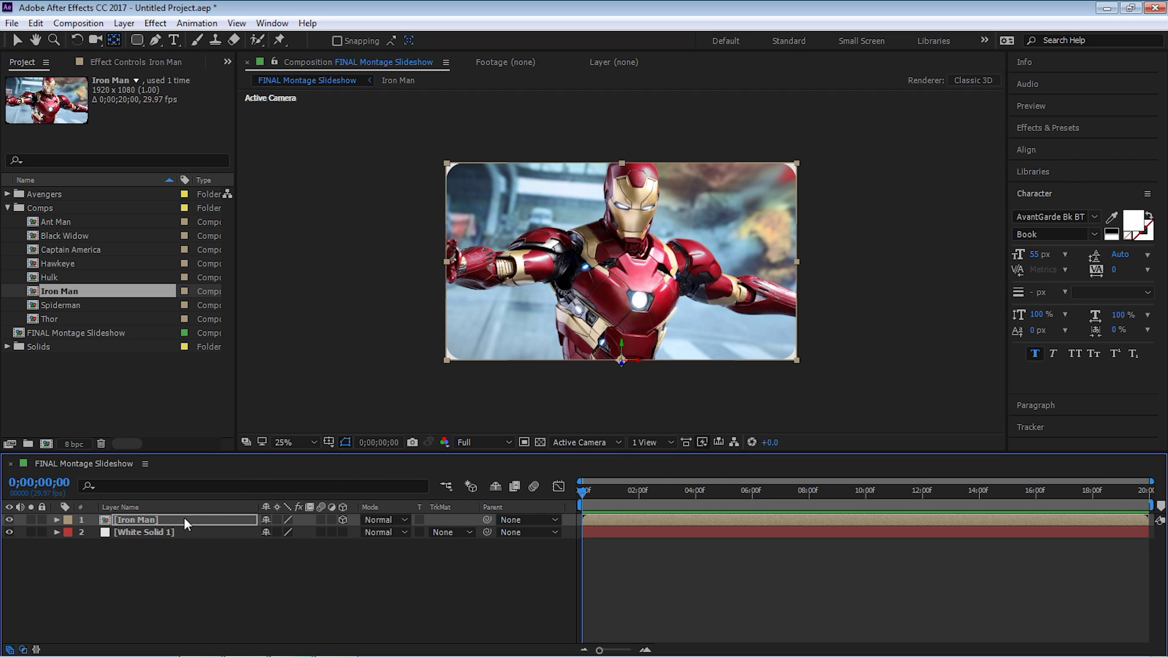
key(s)
click(286, 532)
text(40)
key(Return)
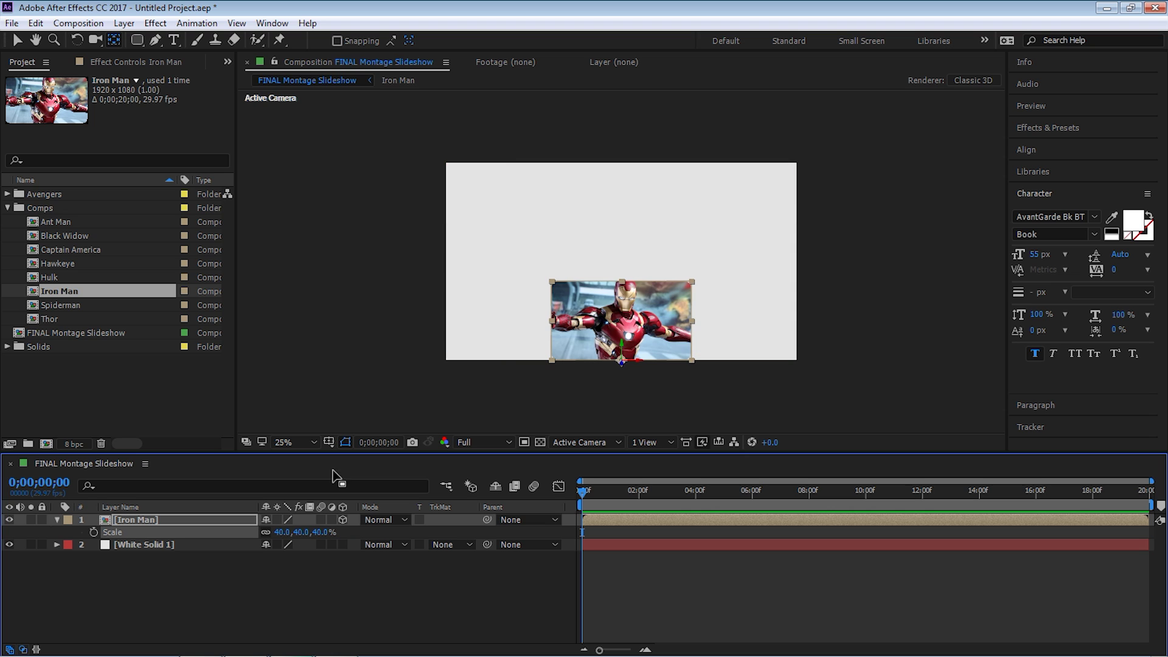
Move the Iron Man picture to the left half of the frame, roughly centred vertically
key(v)
drag(643, 334, 558, 260)
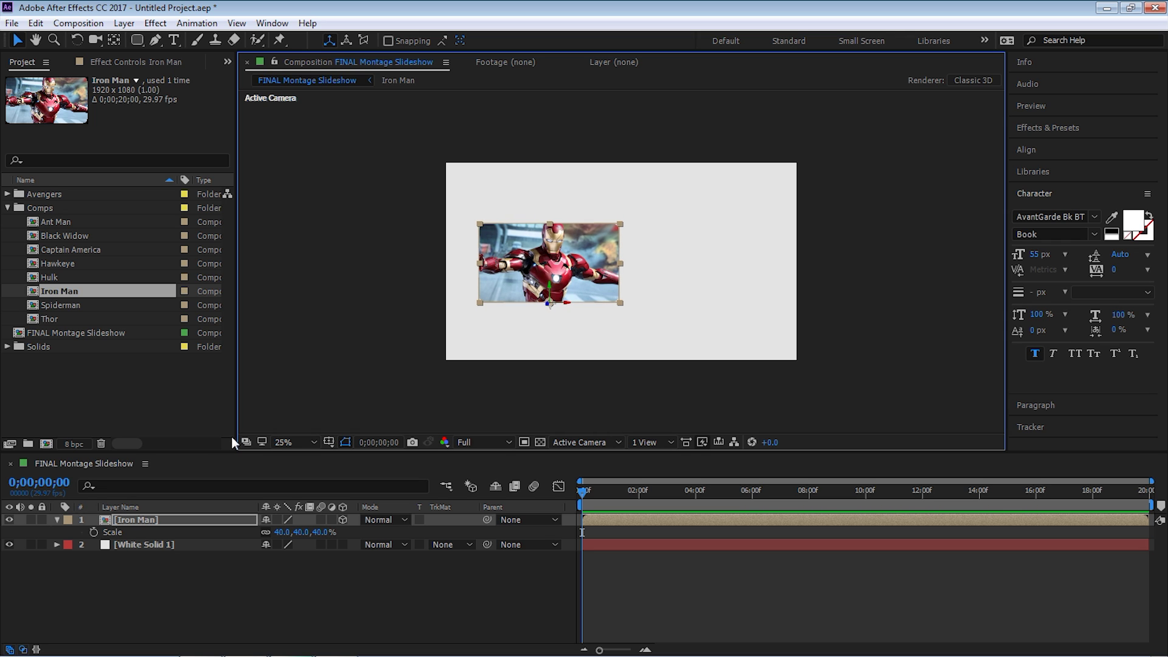
Duplicate the Iron Man layer, replace the copy with the Black Widow composition, and place it to the right of Iron Man
key(ctrl+d)
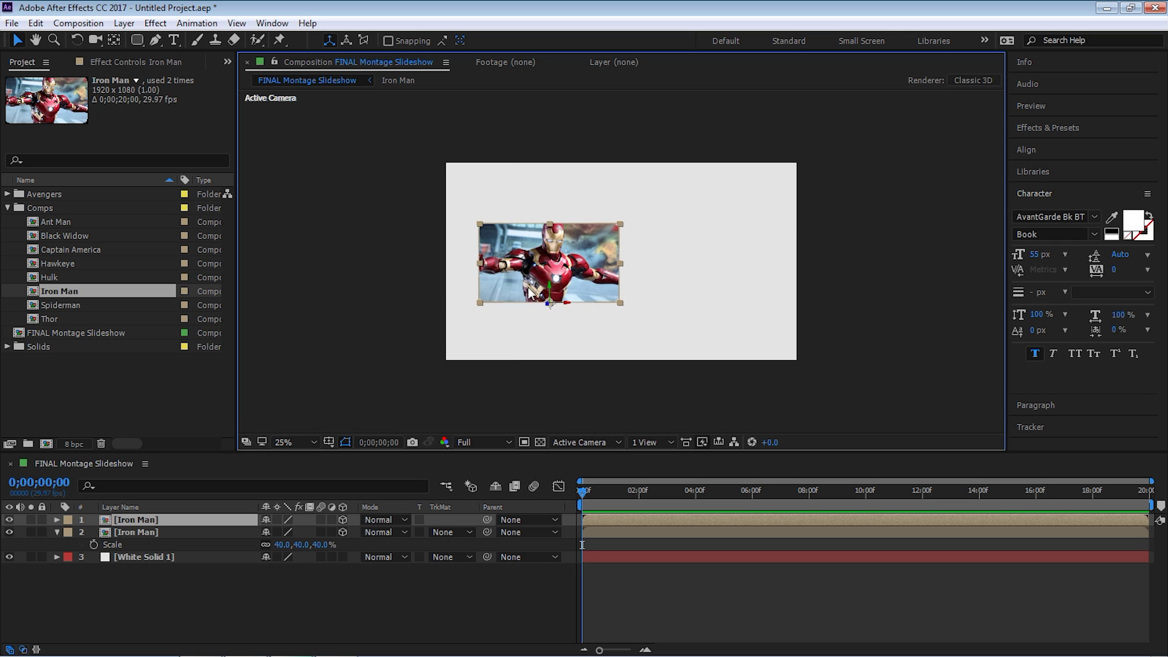
click(68, 236)
drag(78, 239, 169, 520)
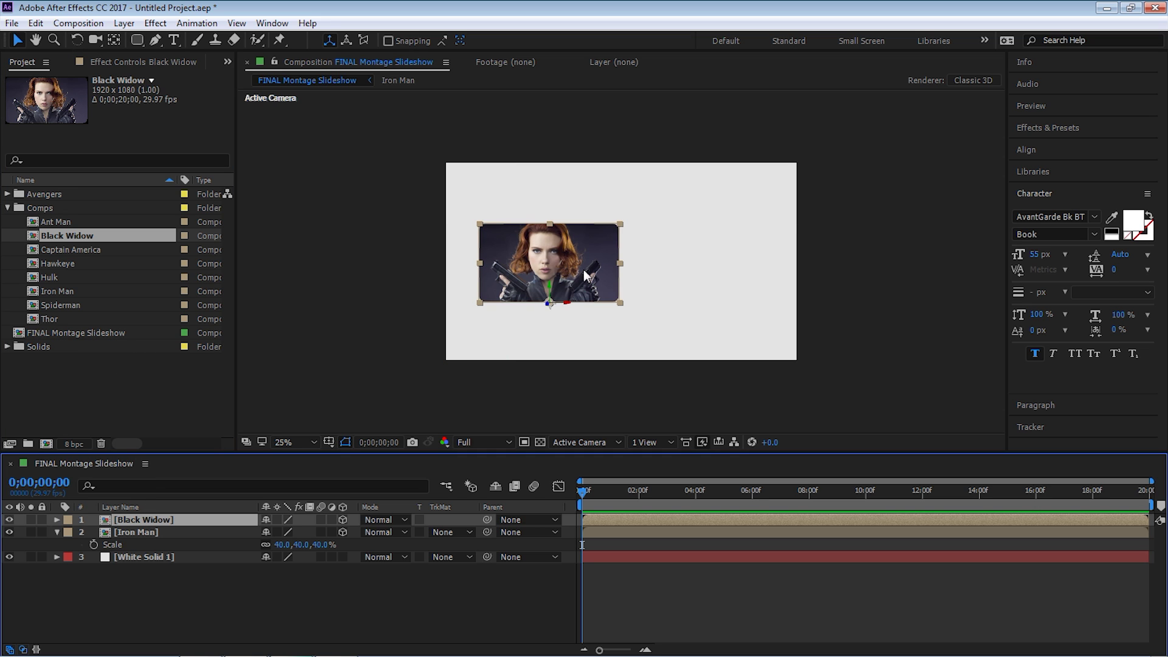
drag(581, 275, 738, 275)
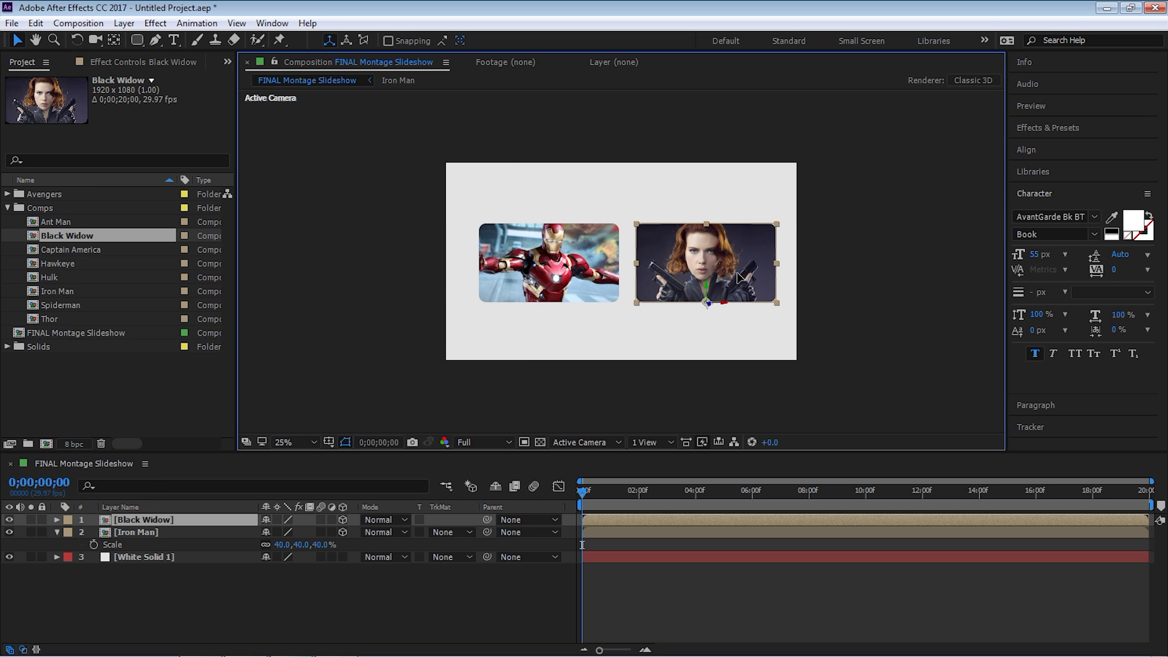
Set the Iron Man layer's Y Rotation to -25°
shift+click(135, 532)
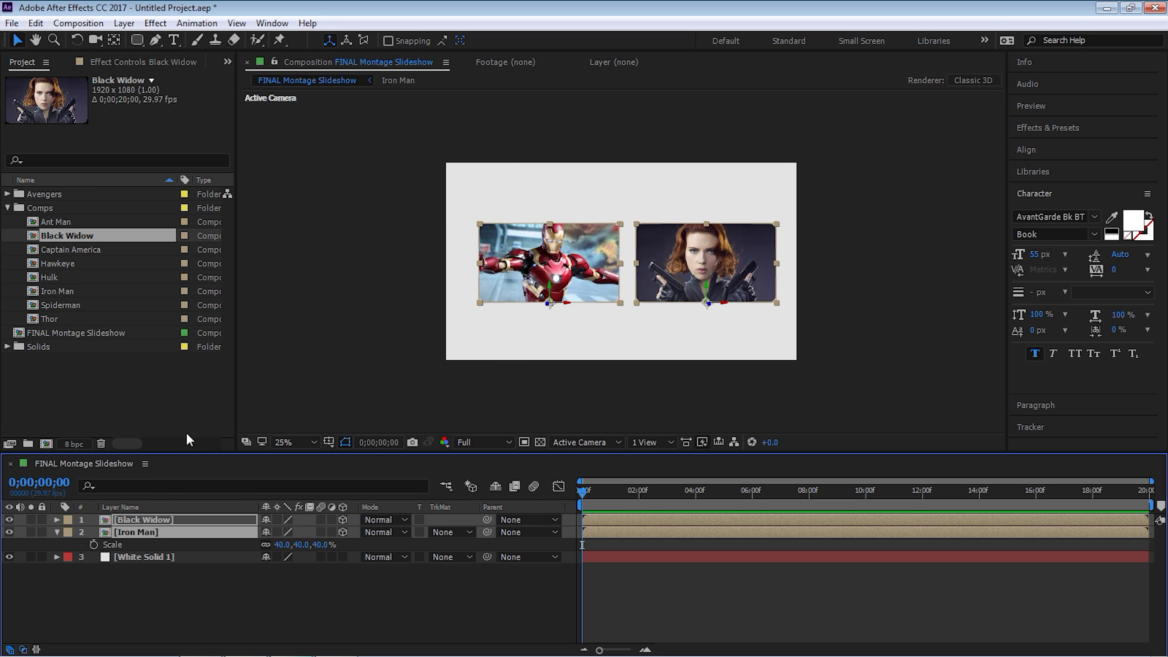
key(r)
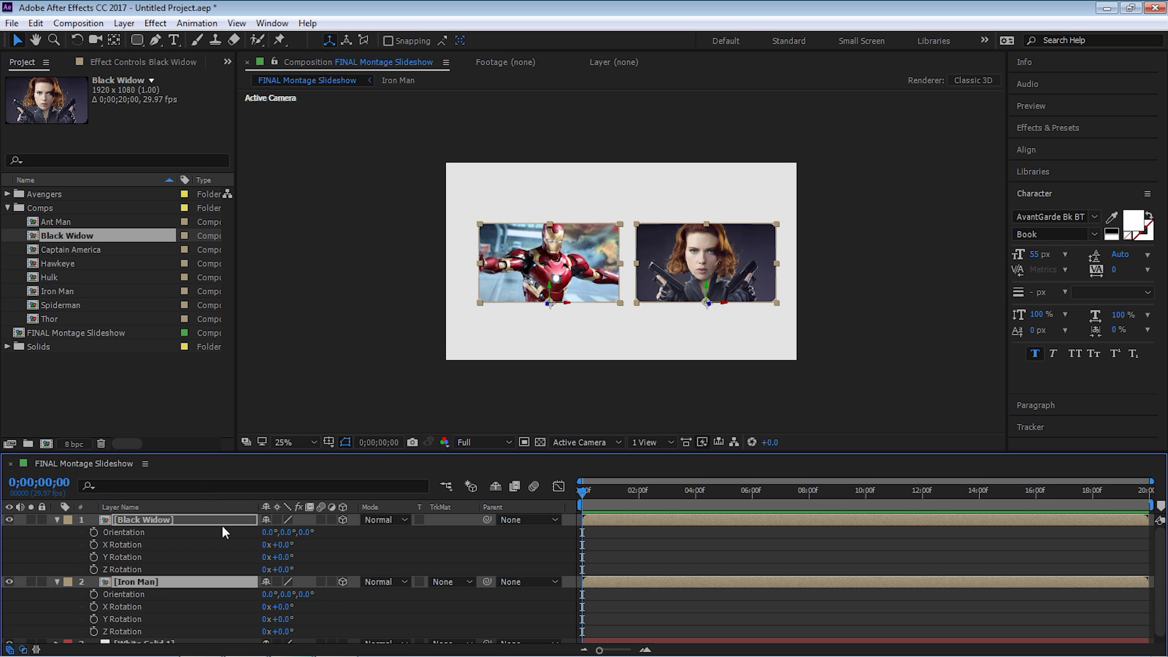
key(F2)
drag(278, 620, 287, 623)
click(281, 619)
text(-25)
key(Return)
Set the Black Widow layer's Y Rotation to 25°
click(148, 520)
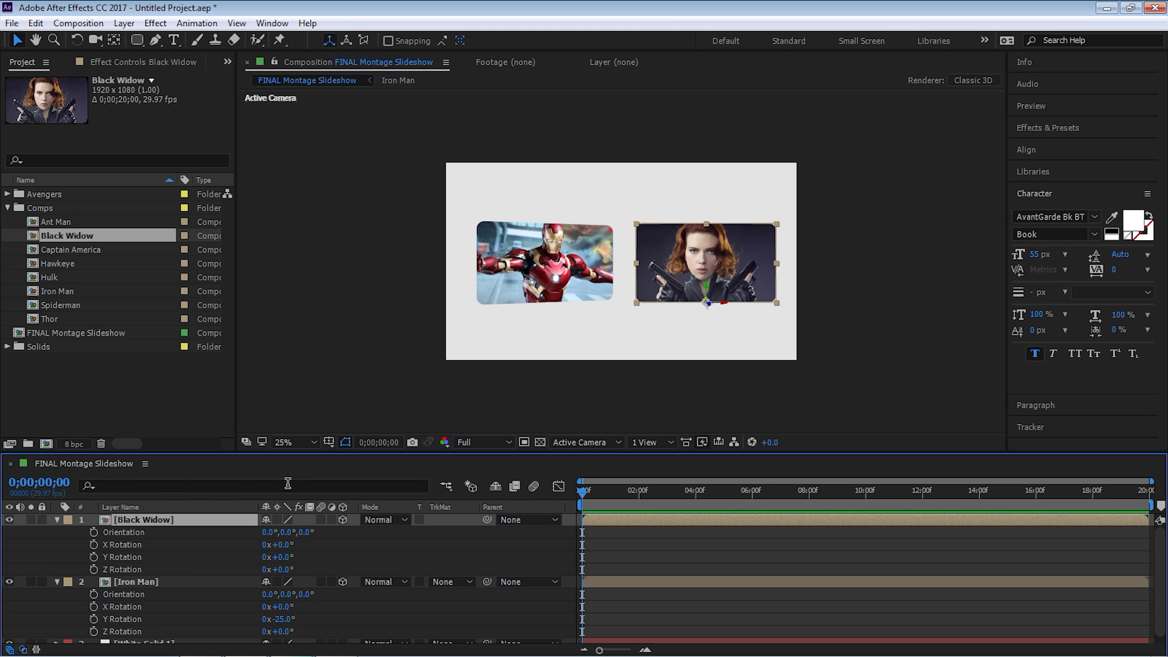
click(282, 556)
text(25)
key(Return)
Nudge the Black Widow and Iron Man layers together slightly to the left so the pair sits centred in the frame
click(146, 521)
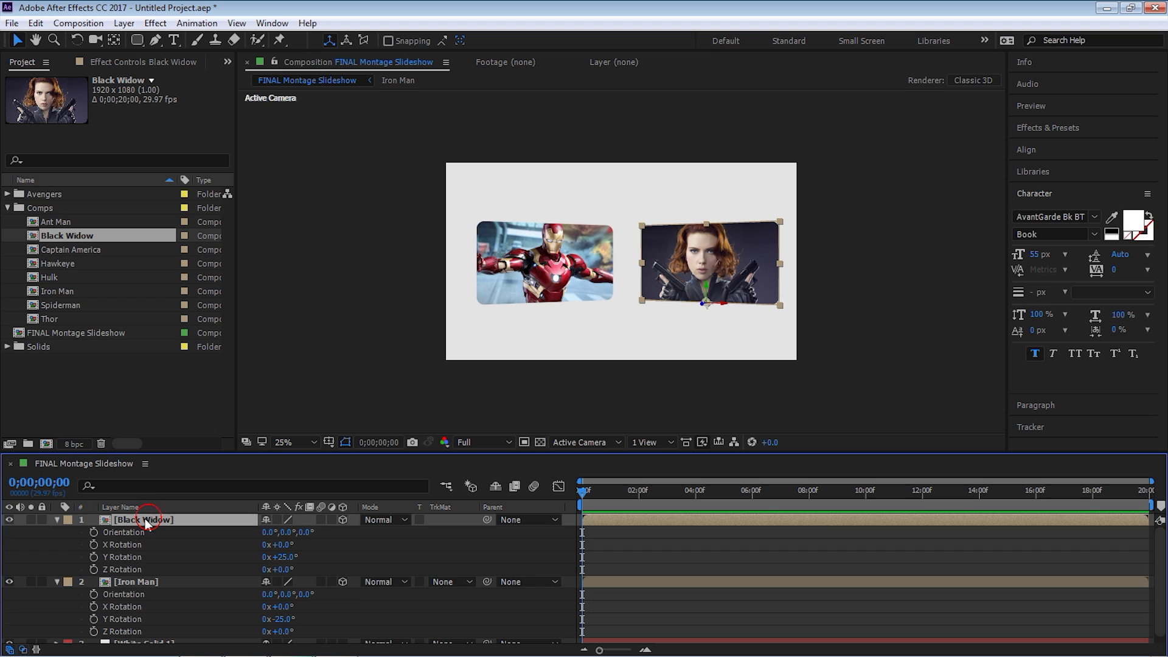
click(56, 519)
click(56, 531)
shift+click(131, 532)
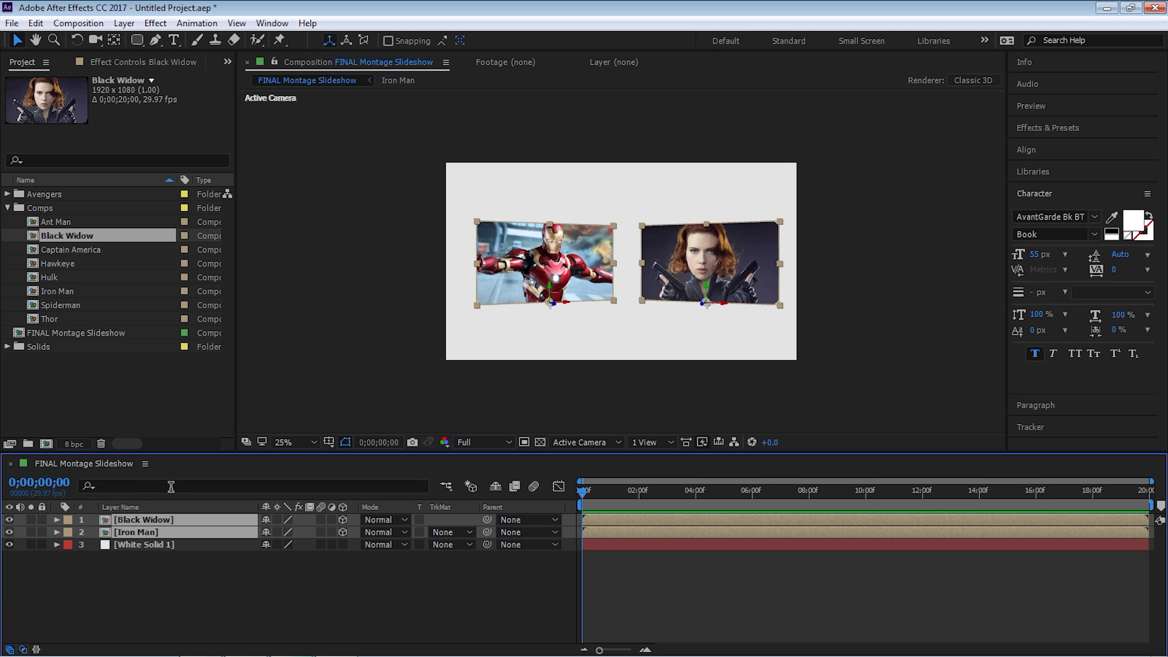
key(shift+Left)
key(shift+Left)
key(shift+Left)
key(shift+Left)
key(shift+Left)
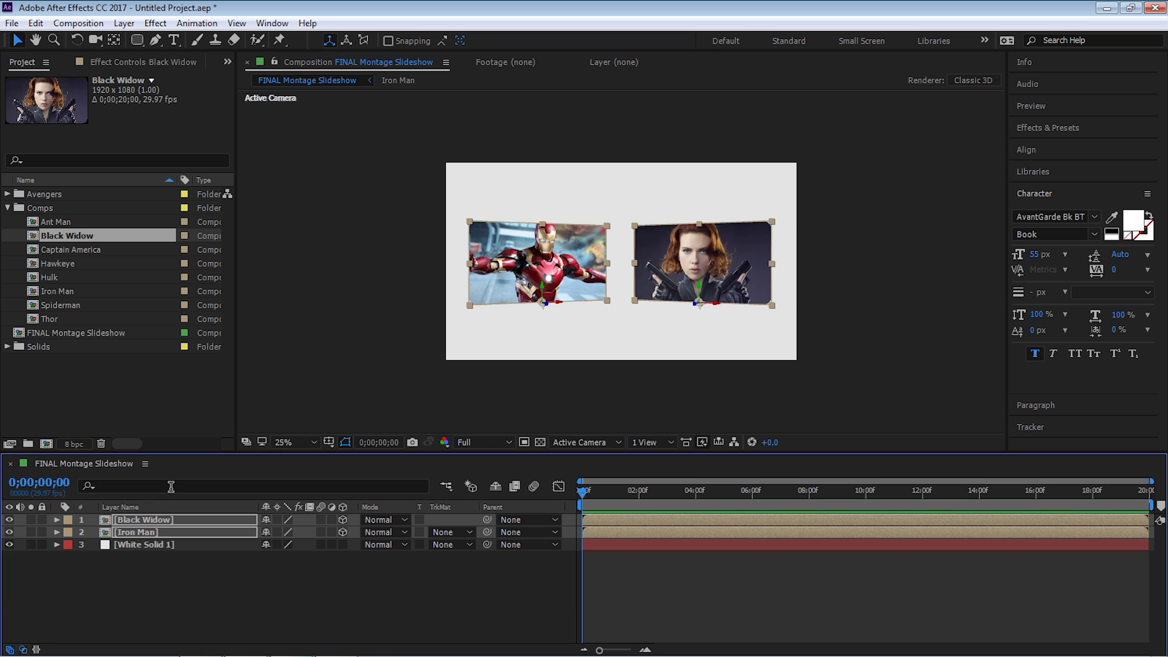
key(F2)
key(period)
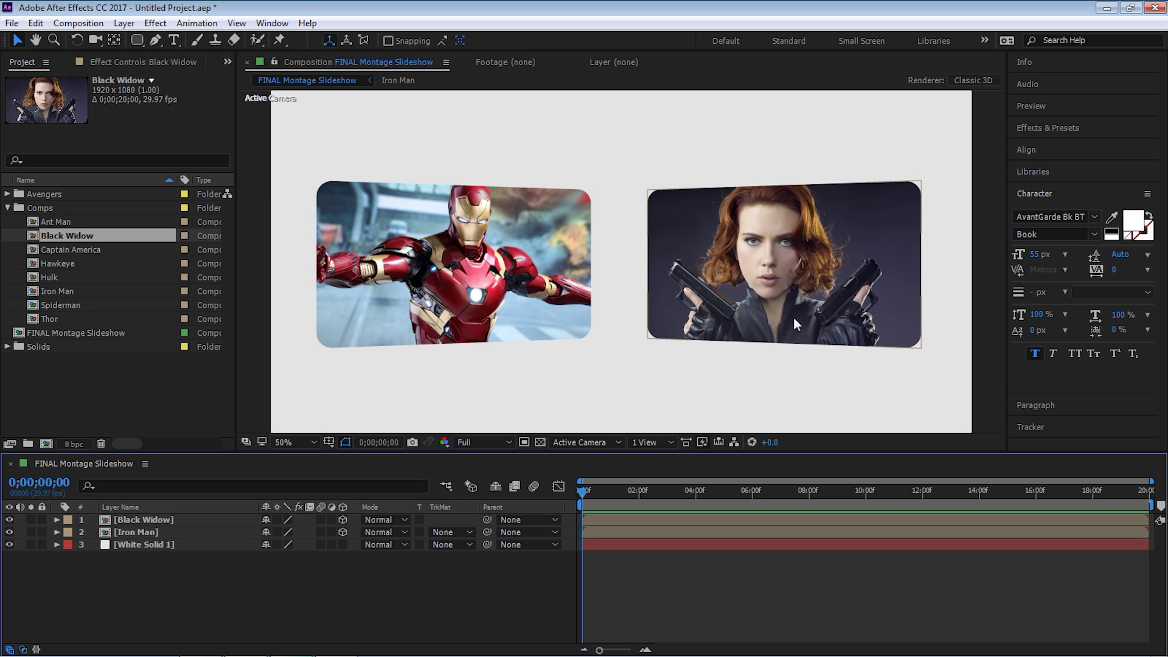
Duplicate the Black Widow layer and set the copy's Z Rotation to 180° to form a mirrored reflection below
click(162, 520)
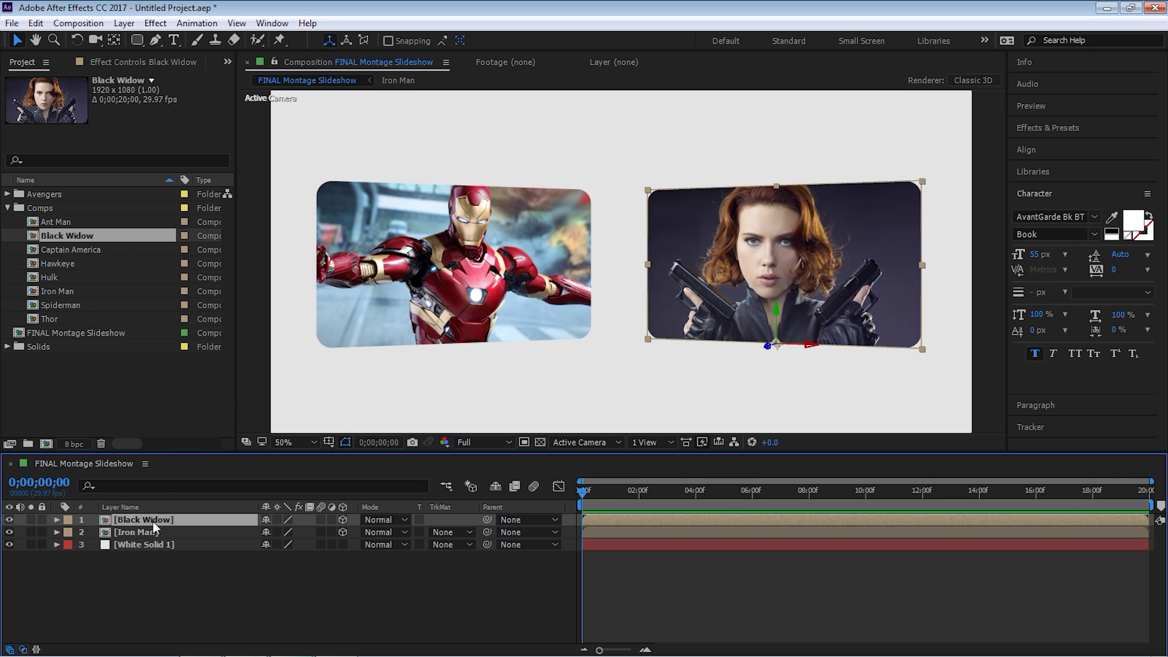
key(ctrl+d)
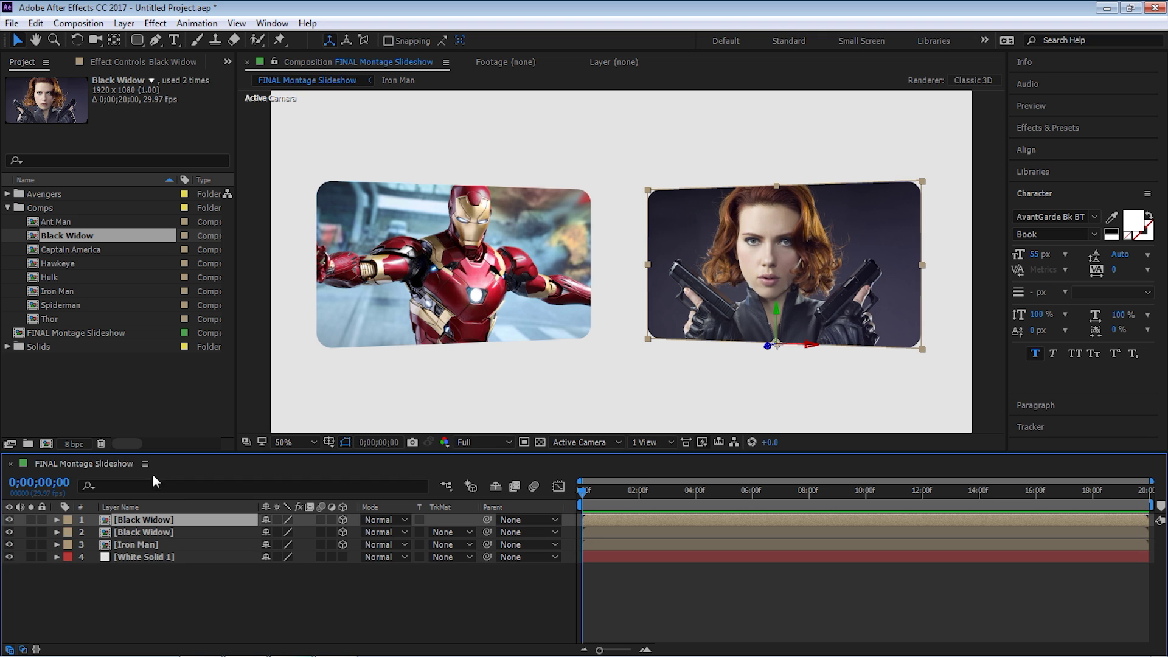
key(r)
drag(279, 569, 384, 586)
click(282, 569)
text(18)
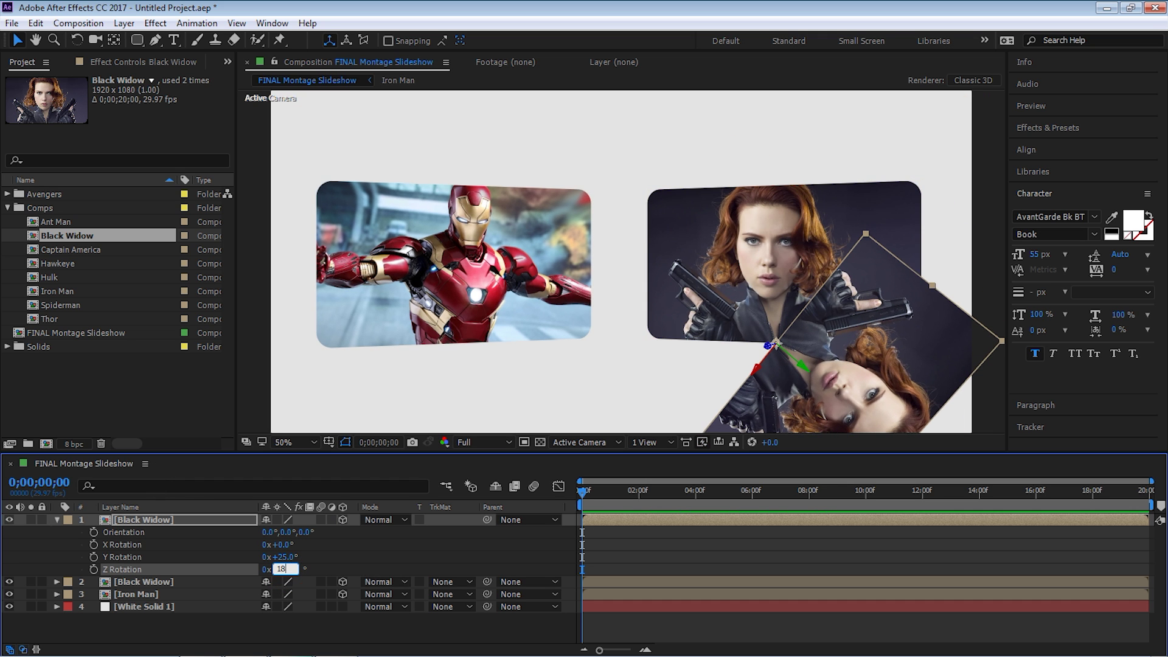
text(0)
key(Return)
Set the opacity of the flipped Black Widow copy to 75%
click(152, 520)
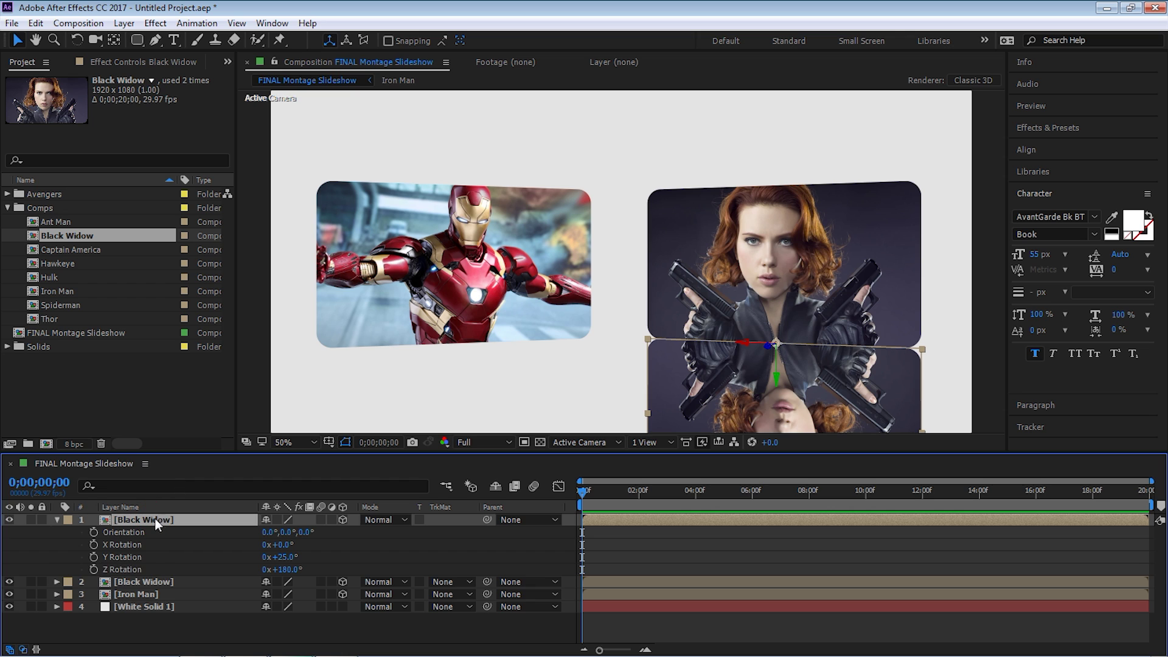
key(t)
click(274, 531)
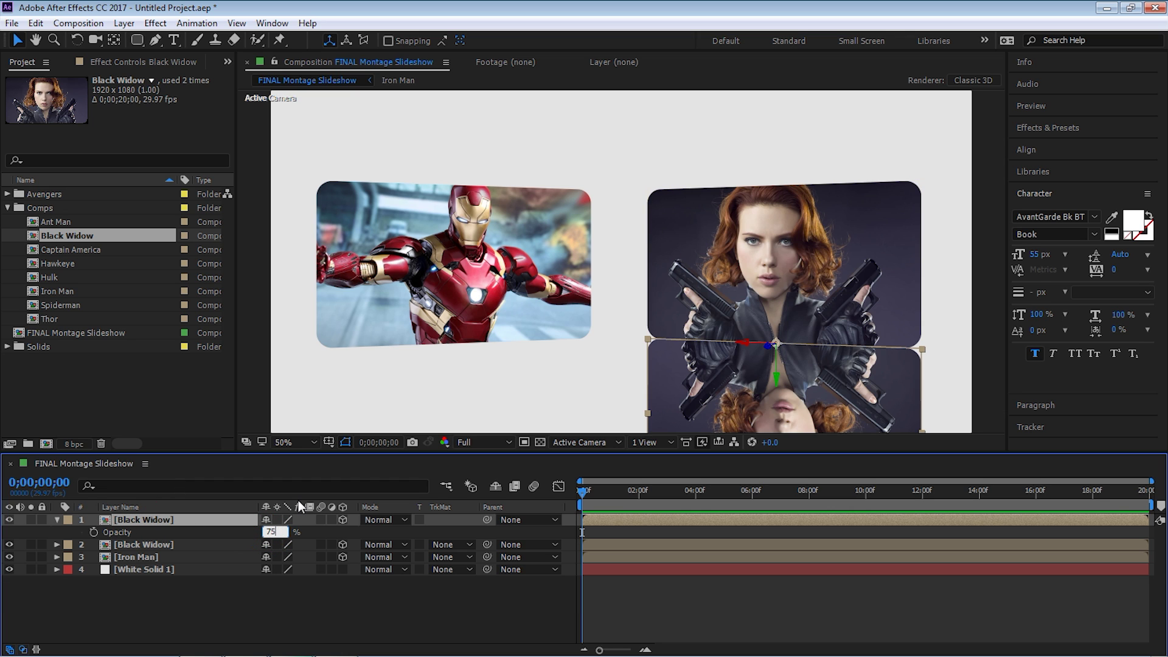
key(Return)
Apply Gaussian Blur to the flipped Black Widow copy and bring its Blurriness to 20
click(155, 23)
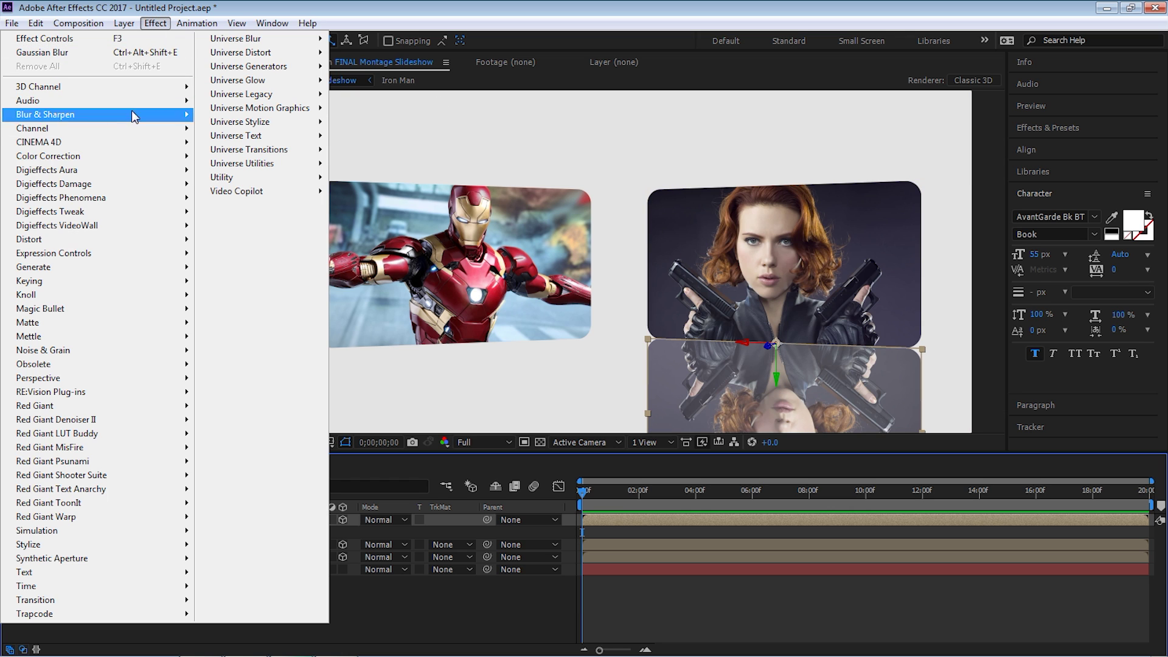
click(115, 115)
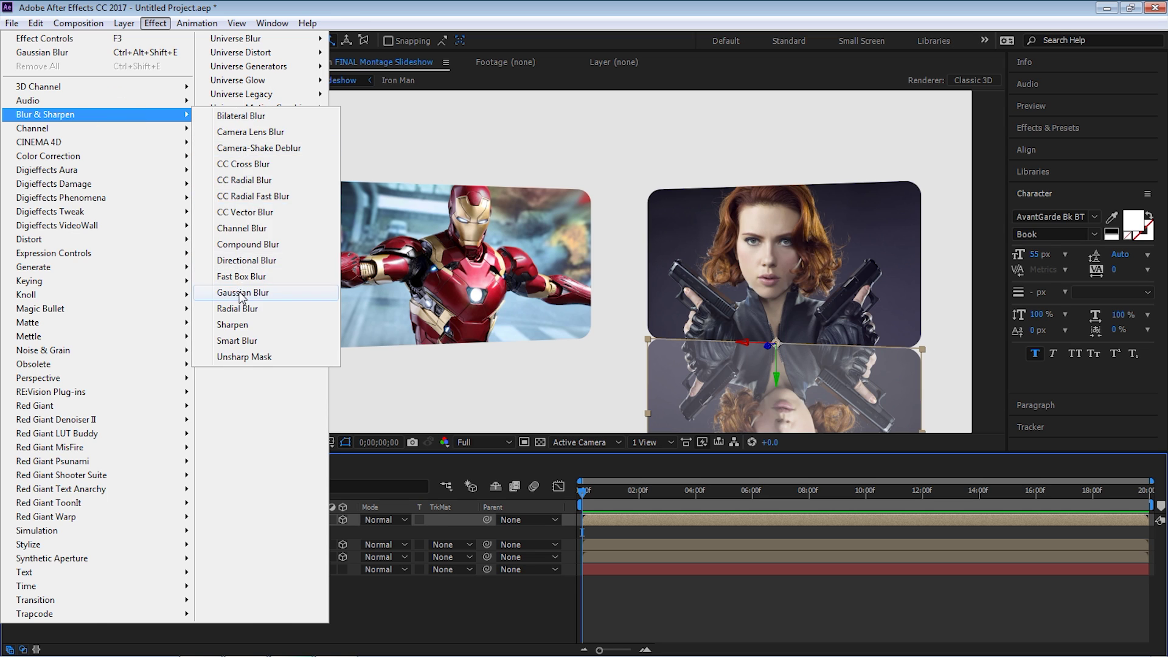
click(244, 294)
click(140, 105)
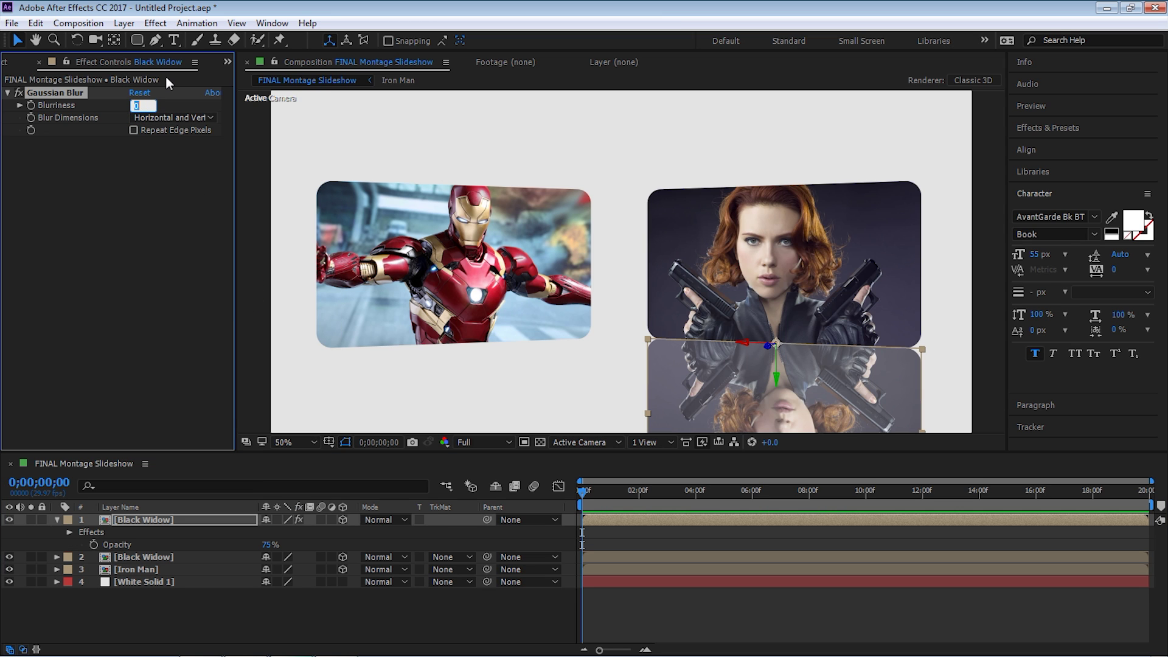
text(5)
key(Return)
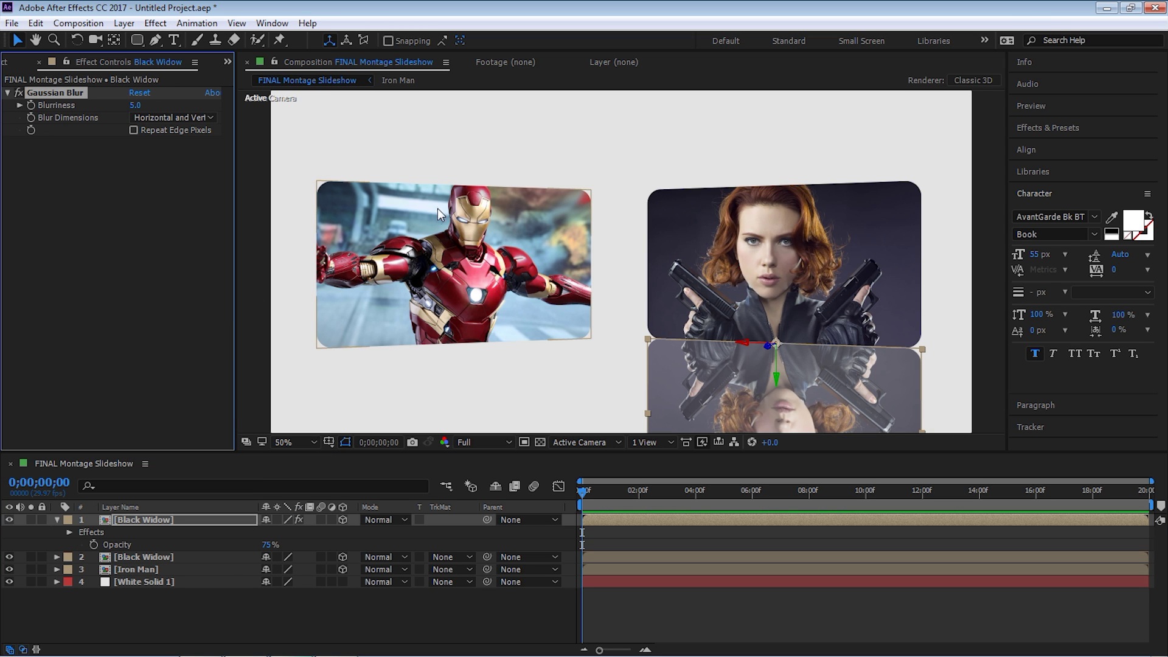
click(135, 104)
text(10)
key(Return)
click(137, 105)
text(20)
key(Return)
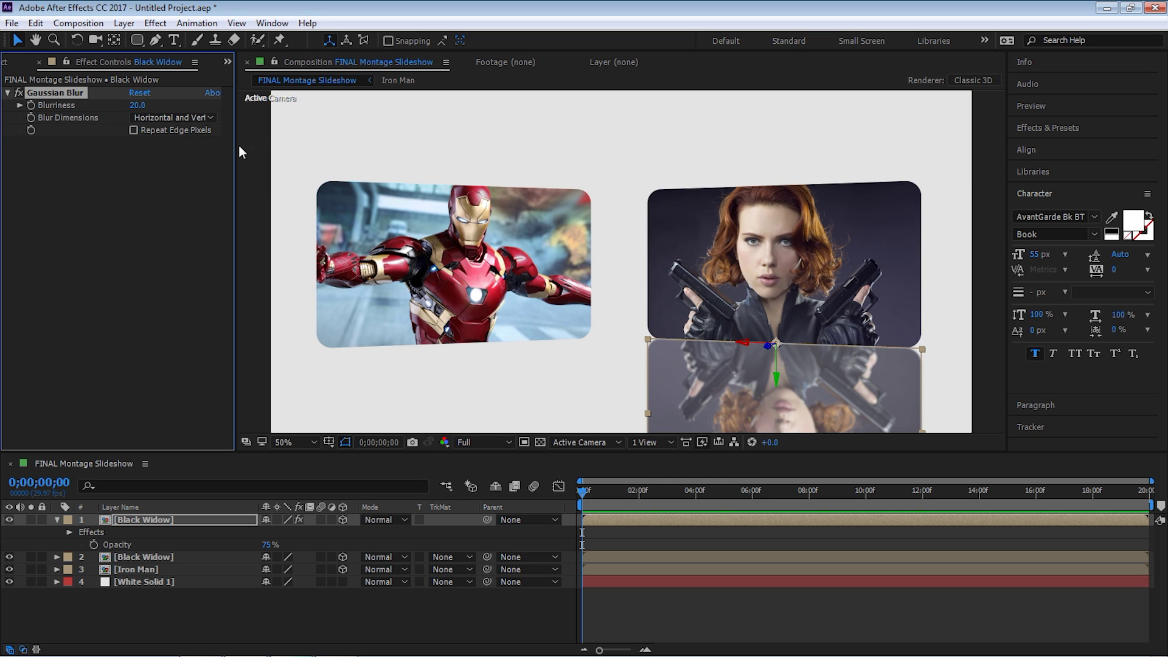
Add a Linear Wipe to the flipped copy with a 180° wipe angle, 60% completion and a feather of 200
click(155, 23)
mouse_move(140, 596)
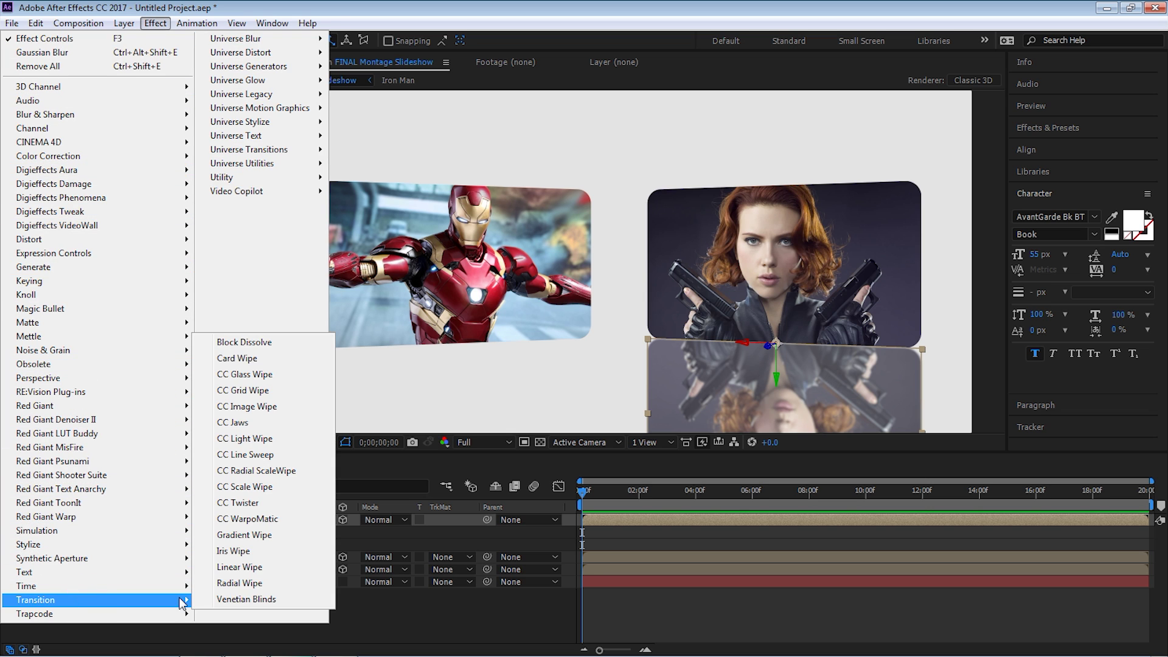
click(231, 585)
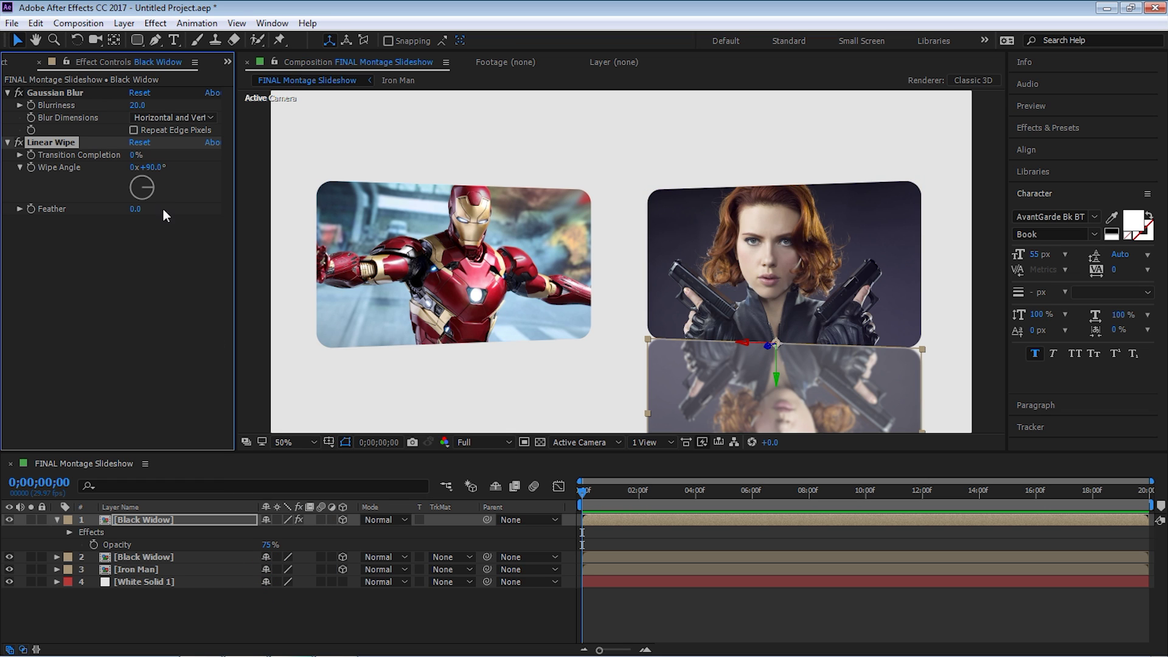
click(152, 167)
text(180)
key(Return)
drag(132, 157, 182, 160)
click(135, 209)
text(200)
key(Return)
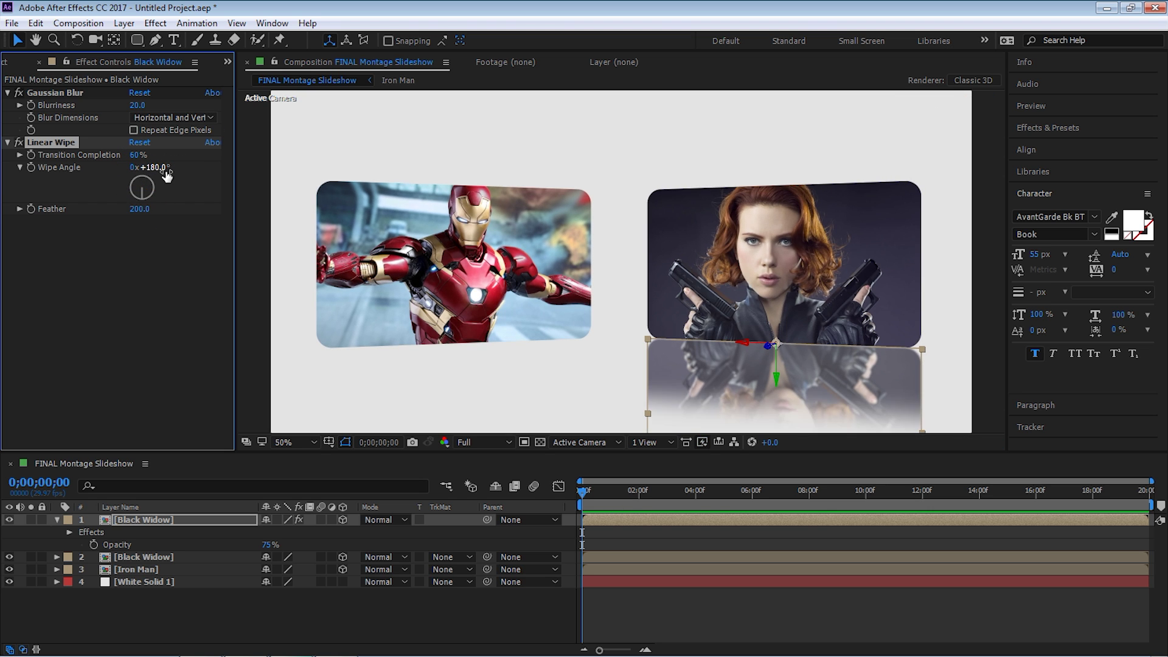
Delete the flipped Black Widow copy used as the manual reflection
mouse_move(725, 347)
mouse_down()
mouse_move(715, 305)
mouse_move(719, 329)
mouse_up()
key(F2)
click(148, 520)
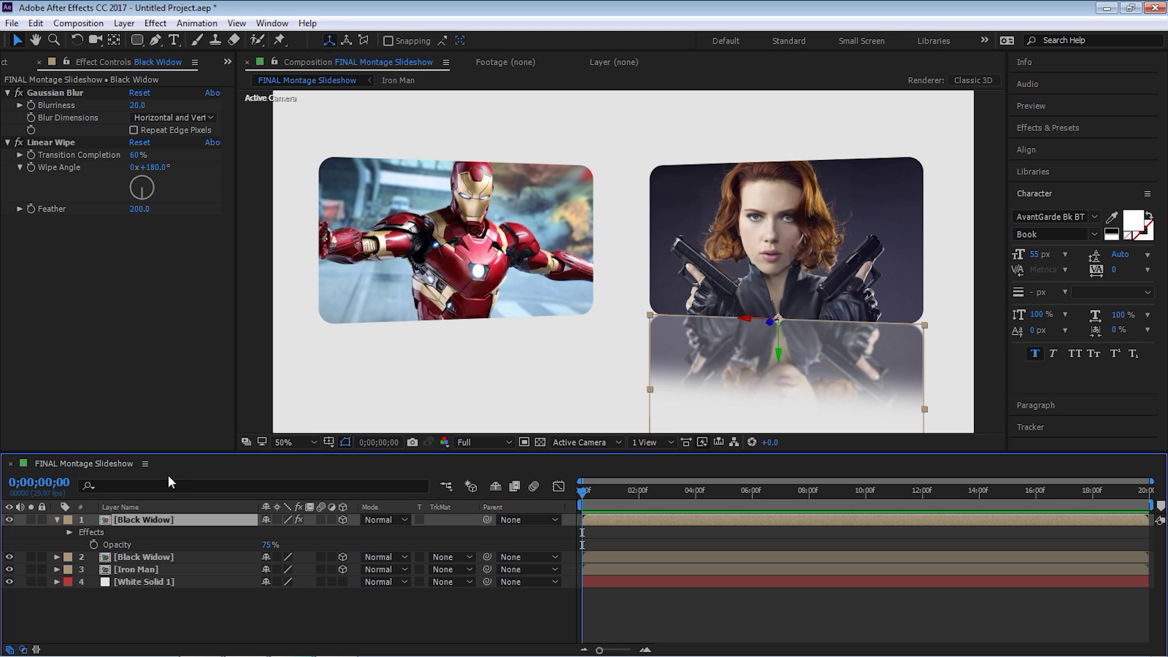
key(Delete)
Apply the Video Copilot VC Reflect effect to the Black Widow layer
click(143, 519)
click(157, 24)
mouse_move(289, 194)
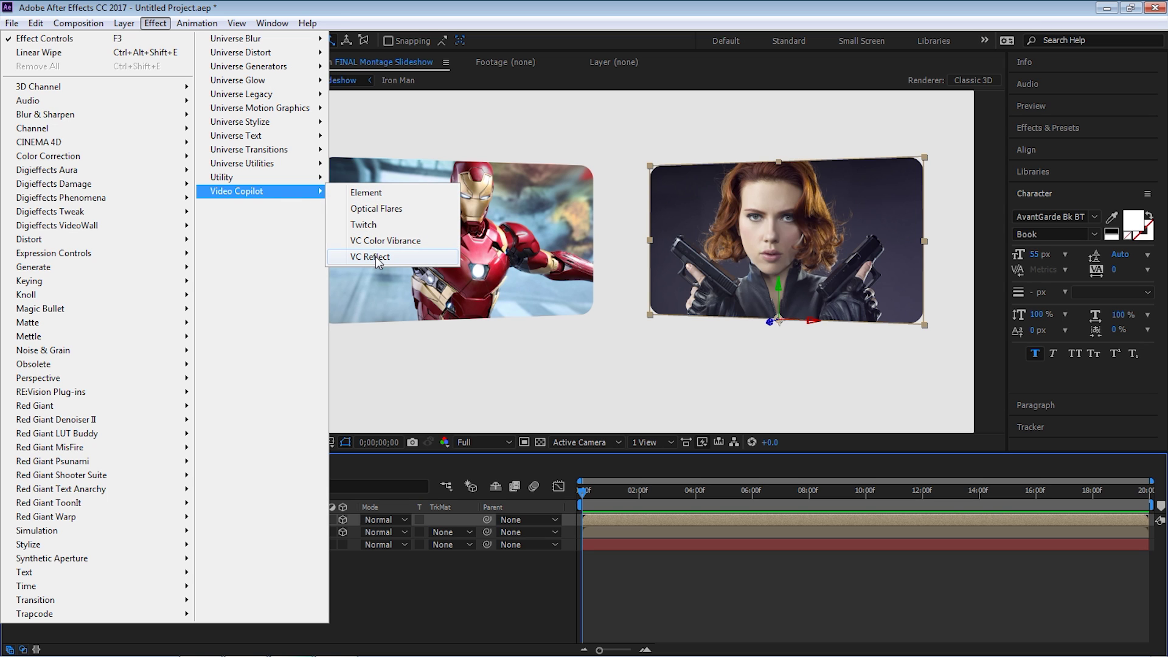
click(376, 258)
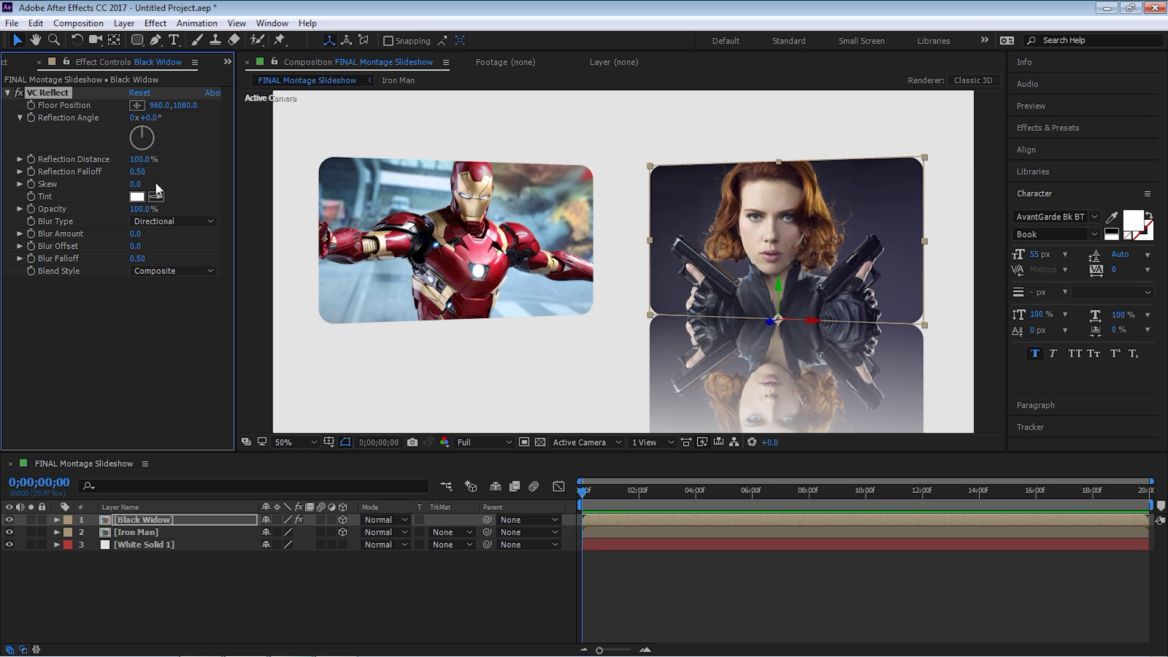
Set the VC Reflect blur type to Falloff and the blur amount to 2 on Black Widow
click(161, 221)
click(163, 251)
click(136, 236)
text(2)
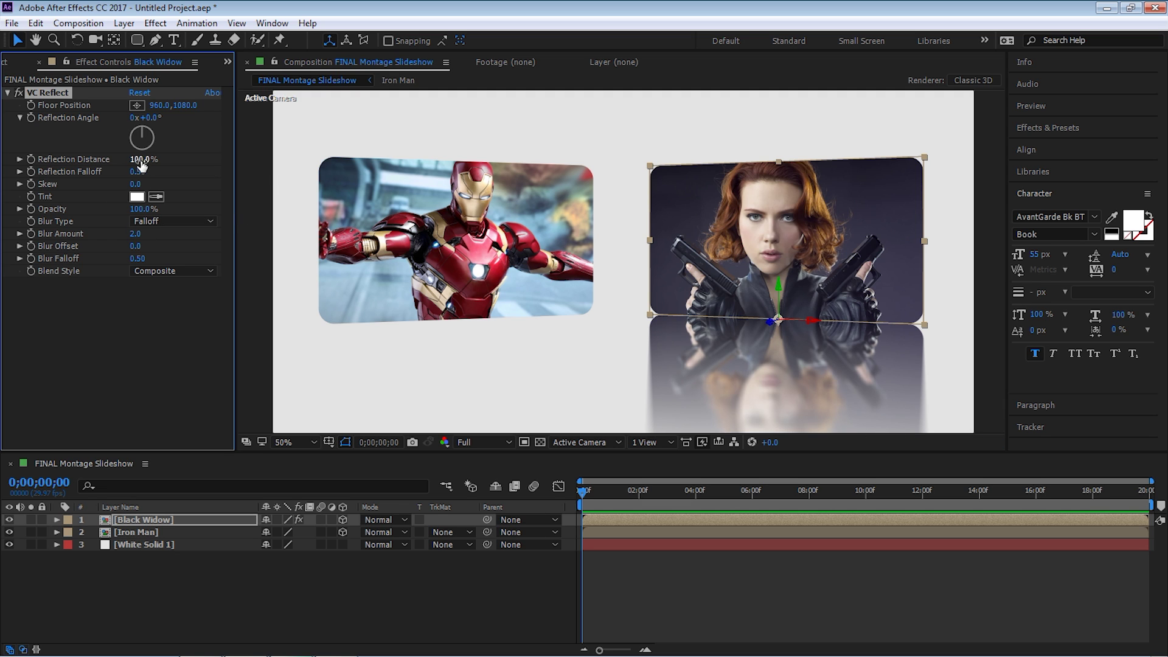
Set Black Widow's VC Reflect reflection distance to 54% and opacity to 75%
drag(142, 163, 112, 159)
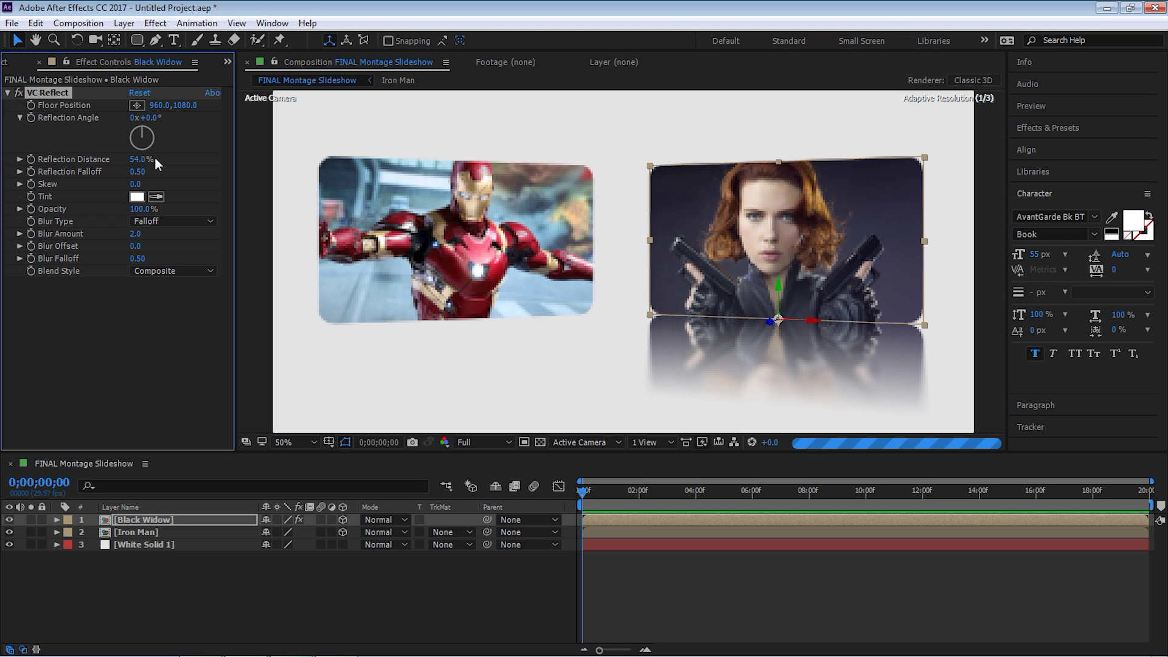
click(141, 210)
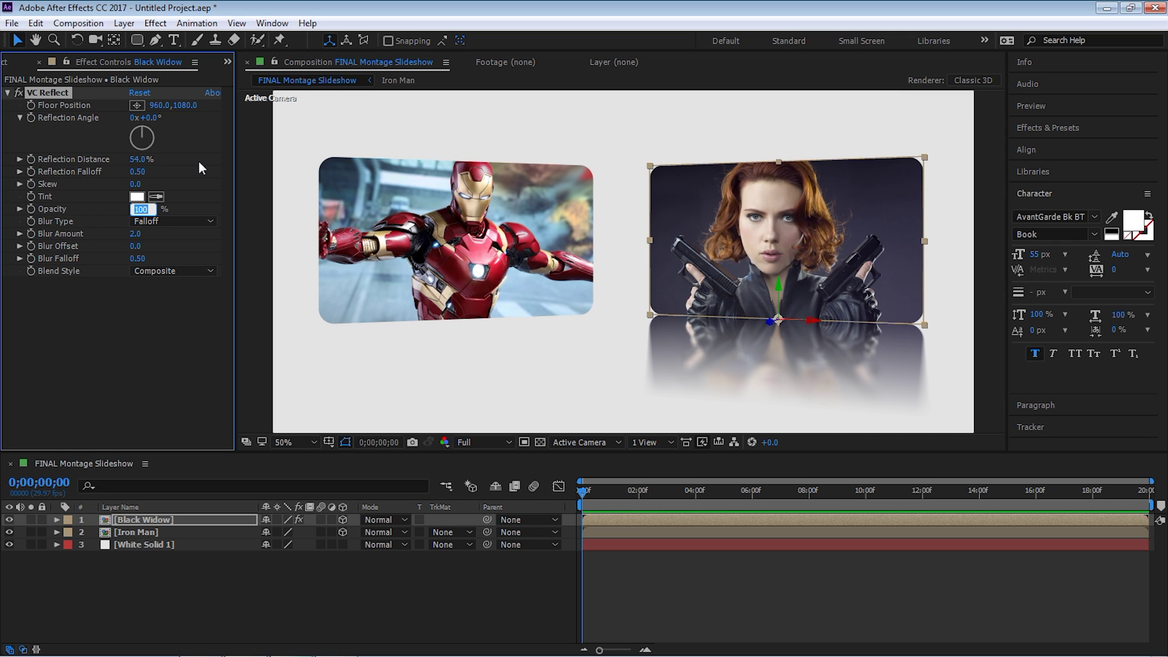
text(75)
key(Return)
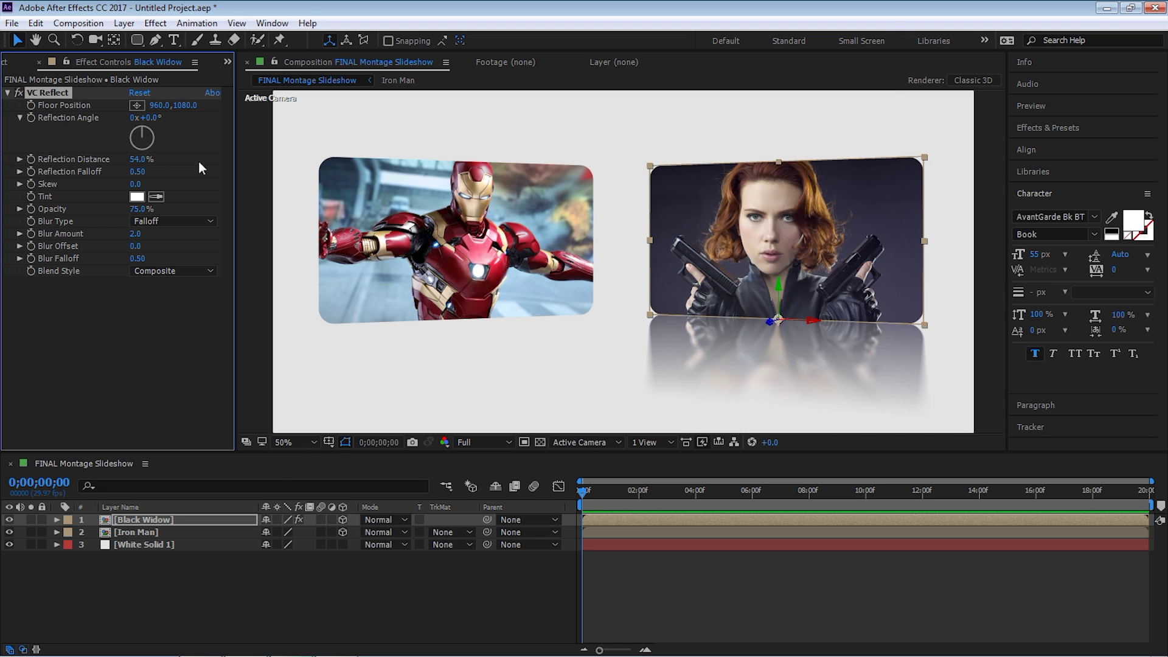
click(270, 599)
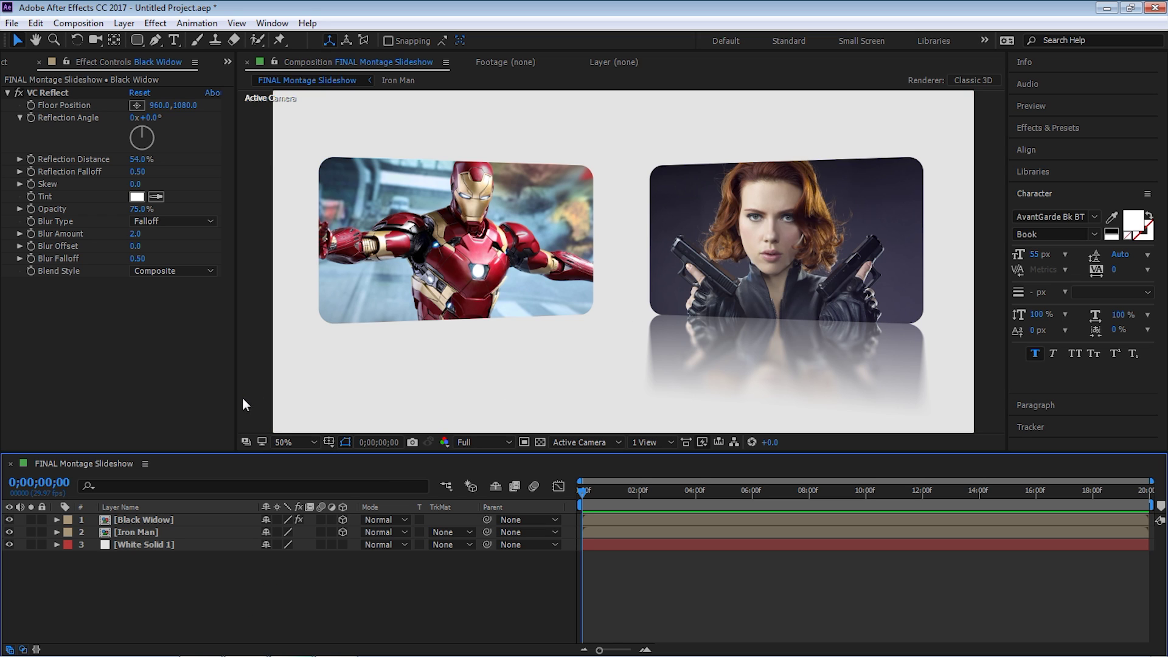
Copy the VC Reflect effect from the Black Widow layer onto the Iron Man layer
click(53, 92)
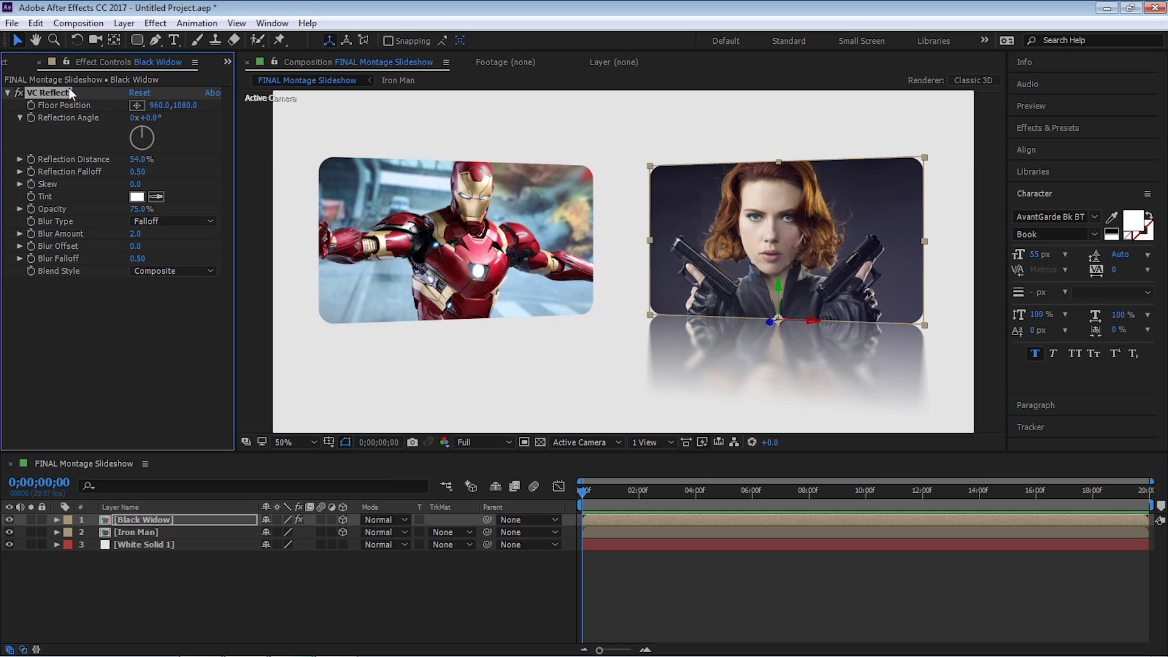
click(182, 531)
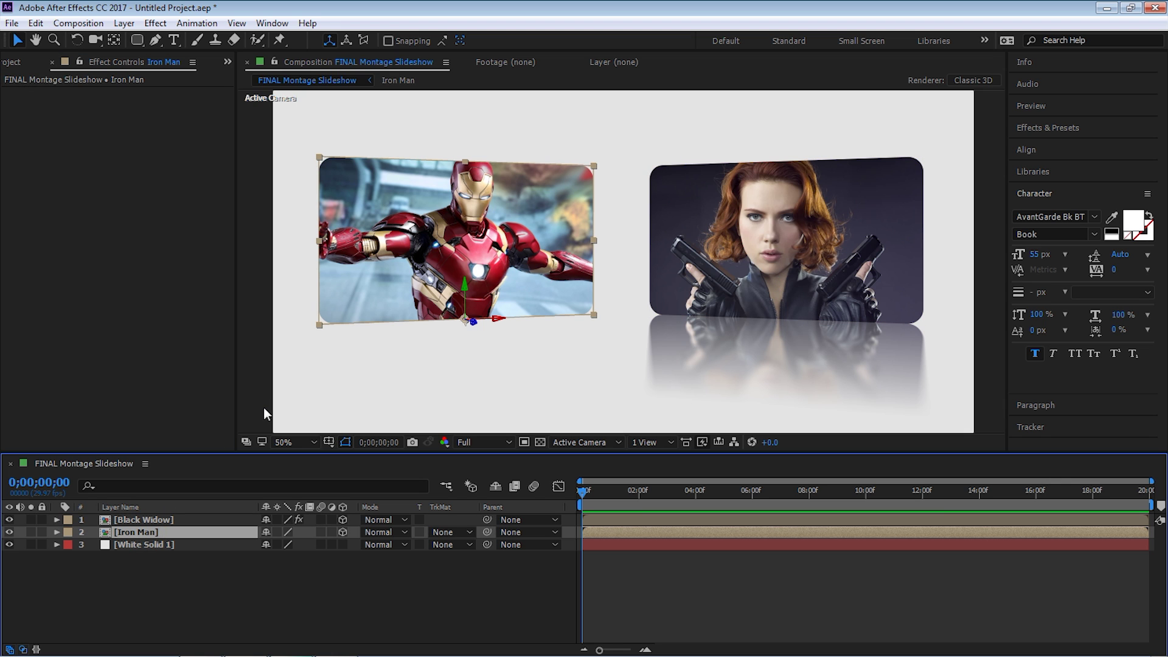
key(ctrl+v)
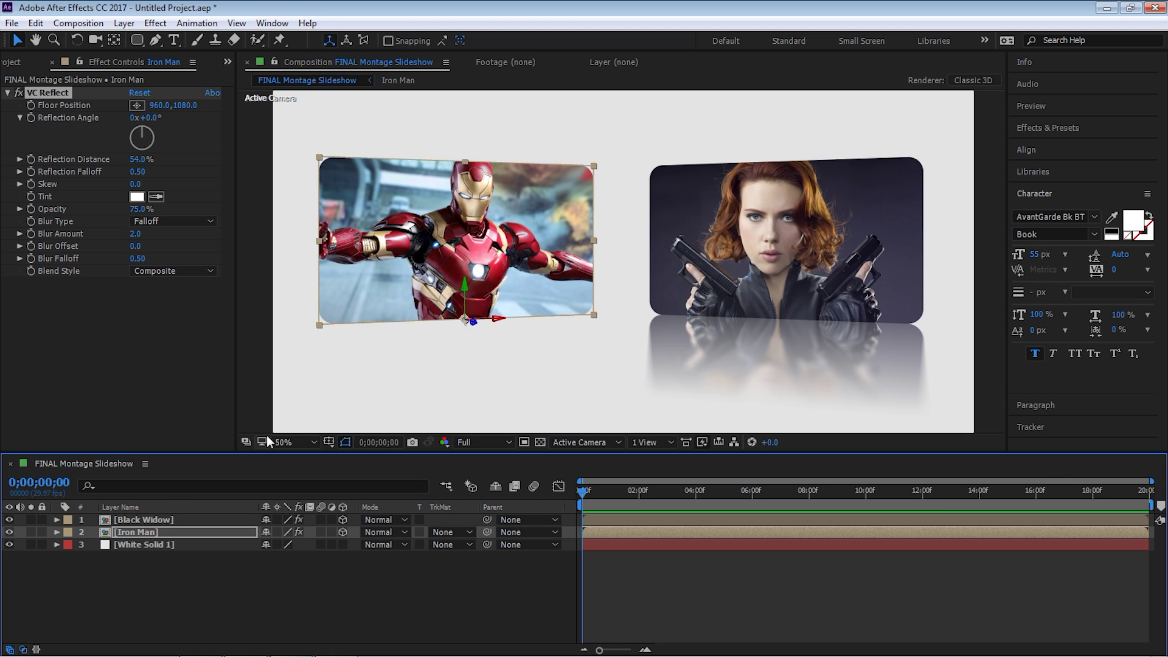
Inspect both floor reflections in an enlarged composition view and check the White Solid 1 background by toggling its visibility
key(ctrl+shift+a)
key(grave)
click(680, 415)
click(431, 424)
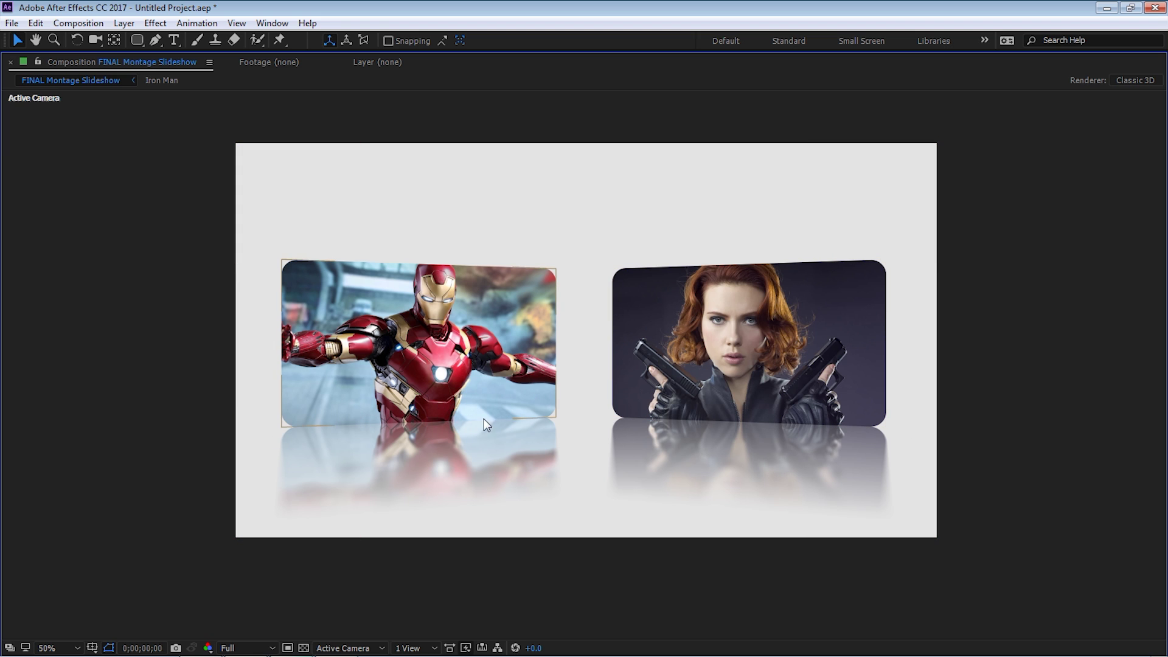
click(521, 338)
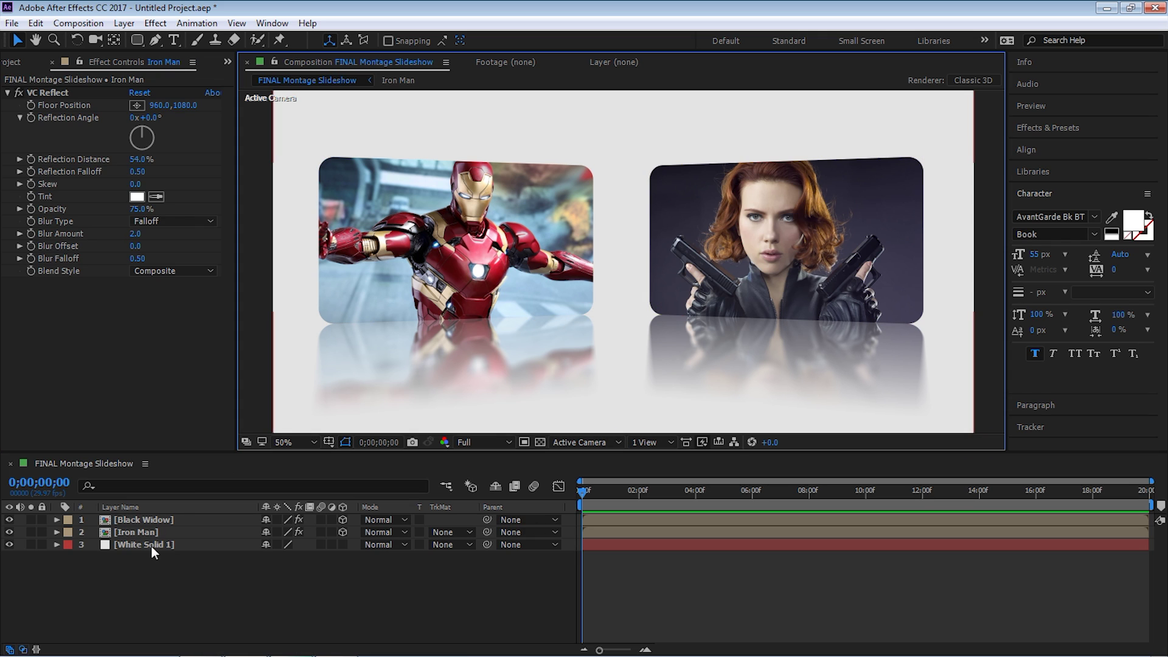
click(152, 544)
click(9, 544)
click(9, 544)
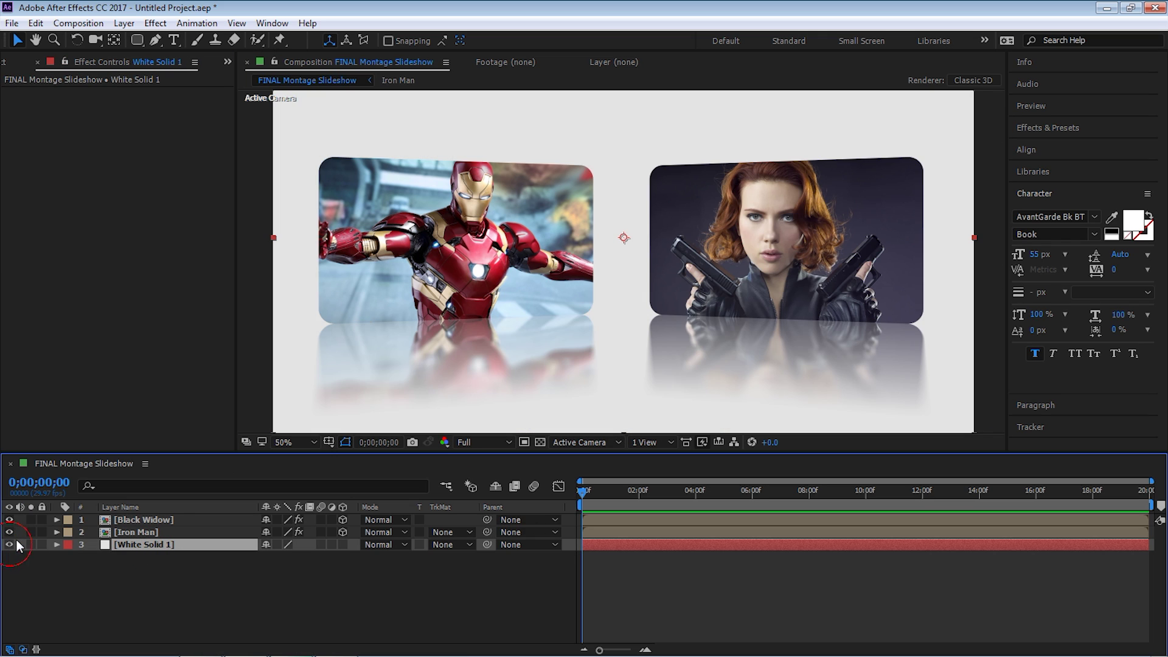
Duplicate the Black Widow and Iron Man layers, stacking the copies together above the originals, and label the copies Aqua
click(173, 519)
shift+click(153, 532)
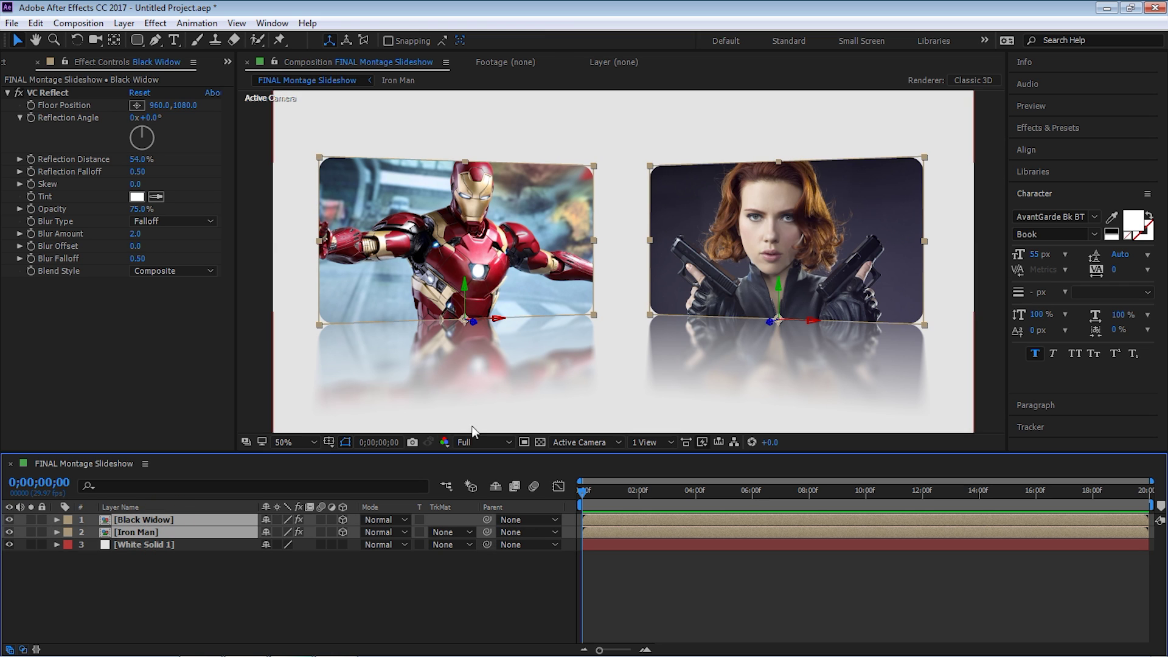
drag(391, 254, 369, 263)
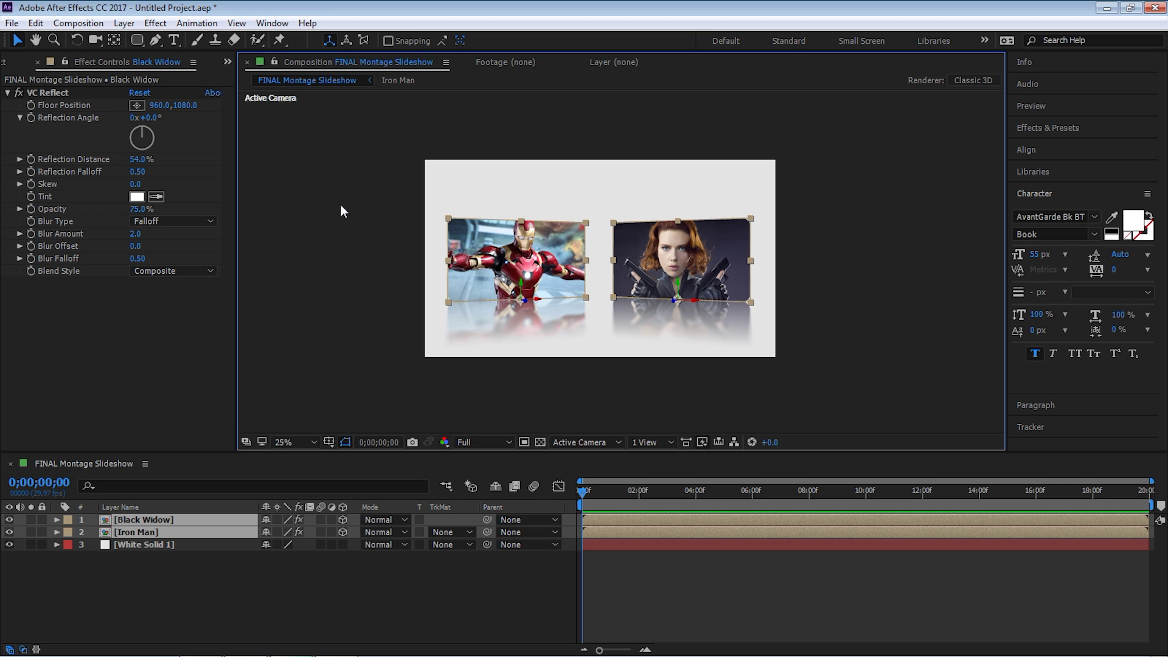
key(ctrl+d)
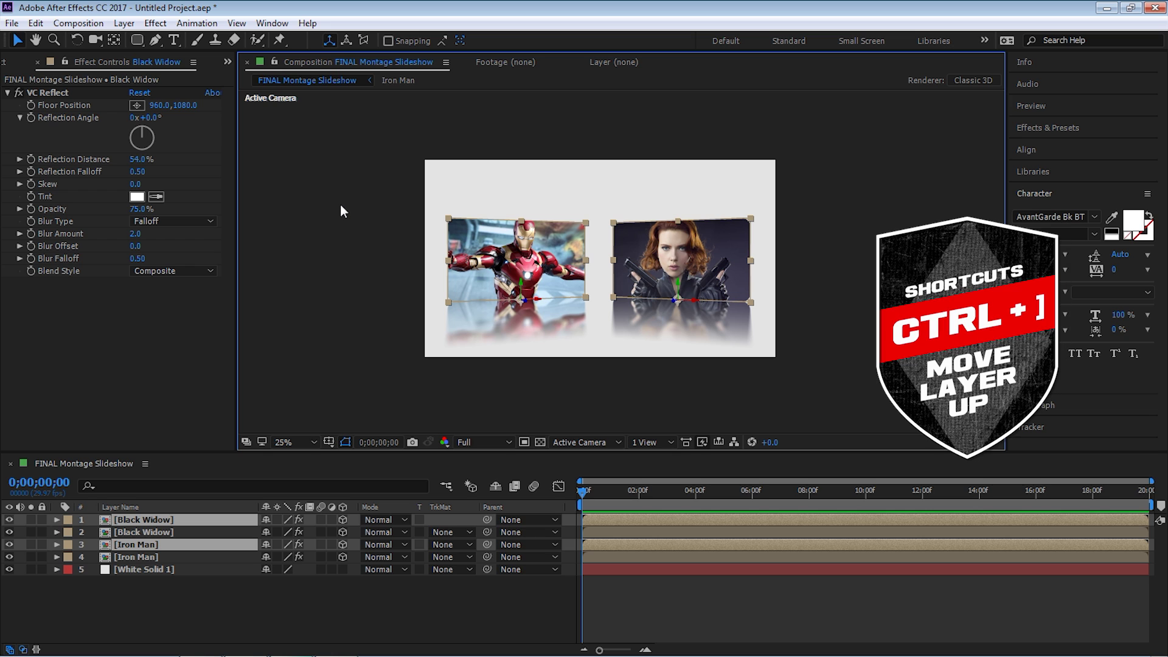
key(ctrl+bracketright)
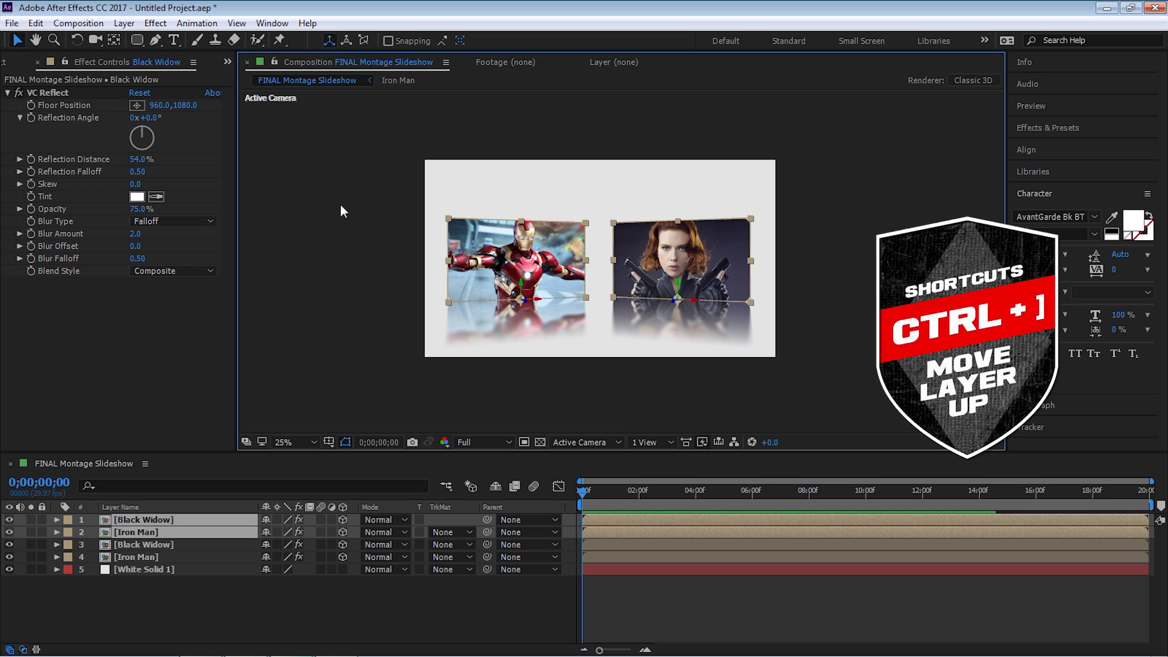
click(67, 519)
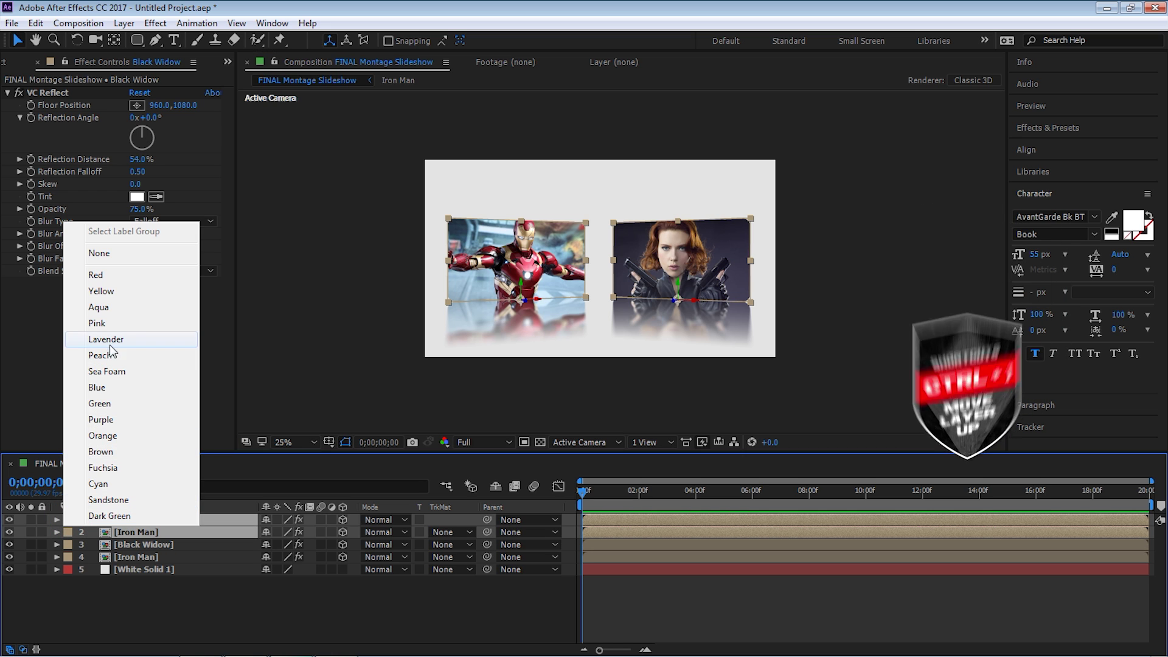
click(98, 308)
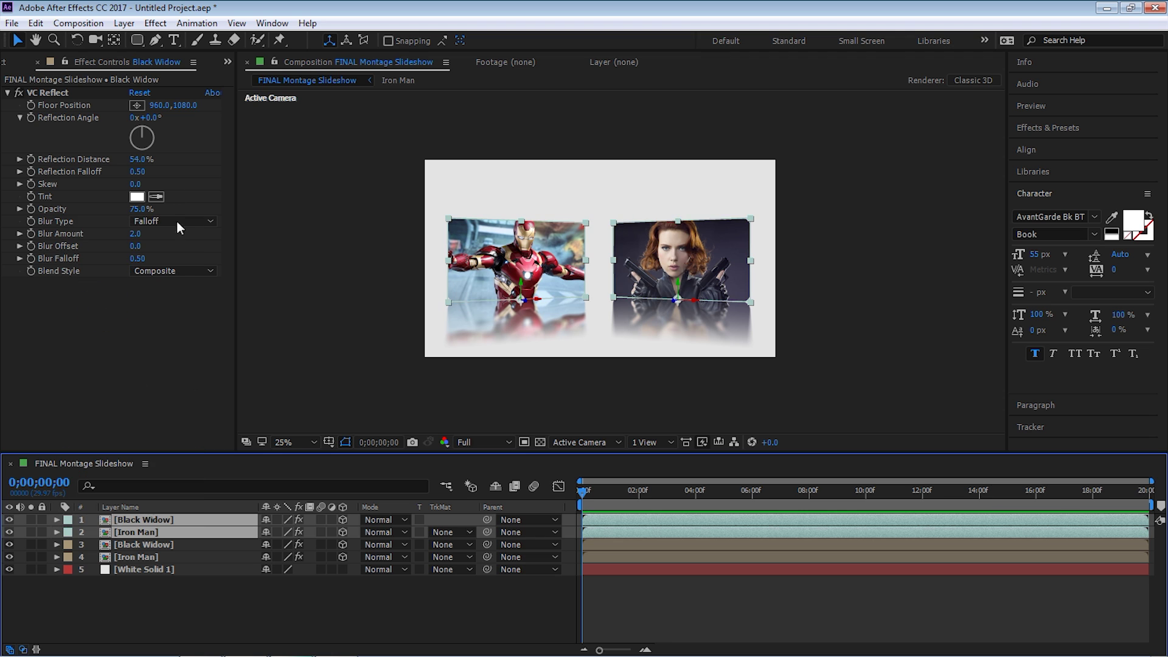
Replace the duplicated Black Widow layer with the Hawkeye composition and the duplicated Iron Man layer with Captain America
drag(235, 79, 293, 79)
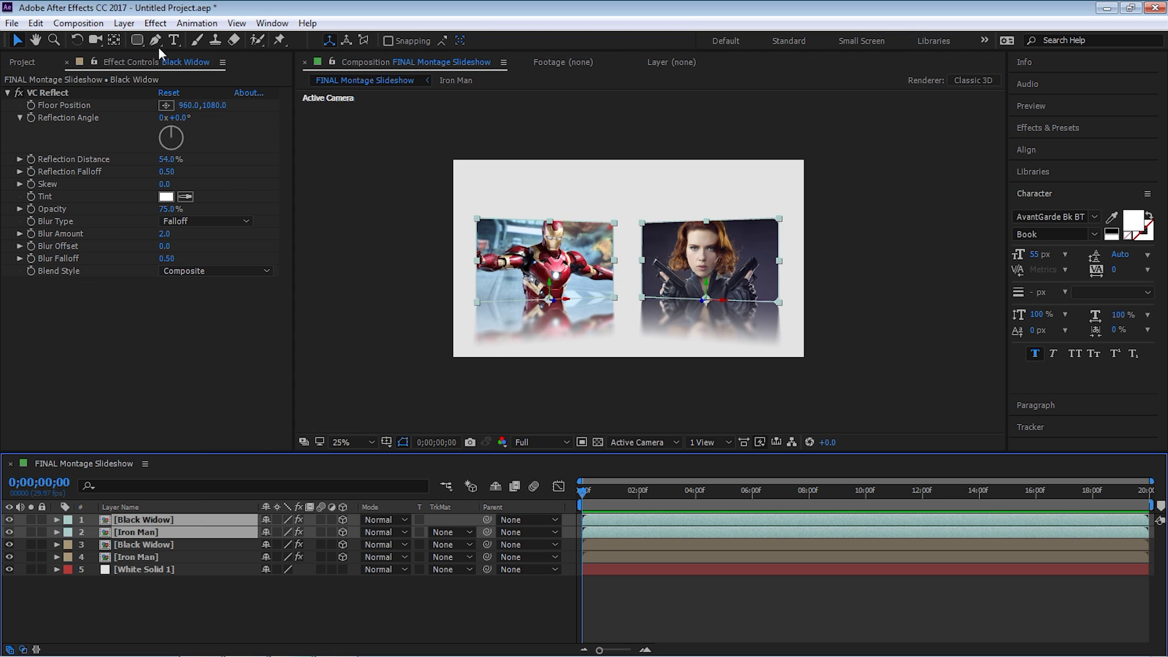
click(22, 62)
click(169, 580)
click(146, 519)
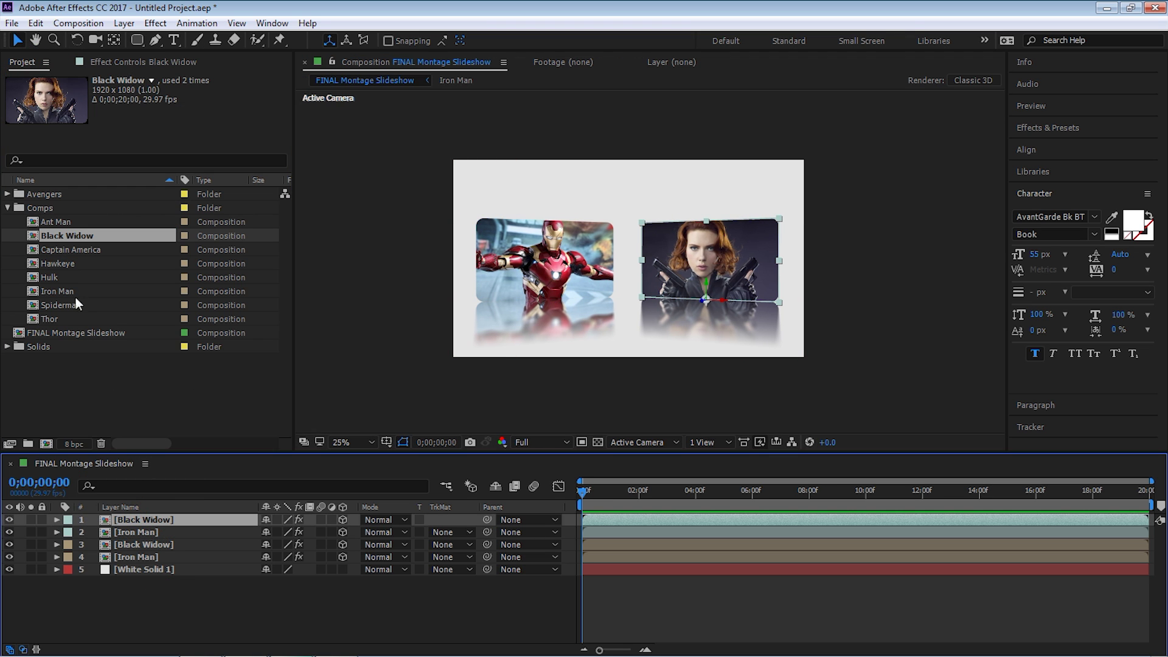
click(75, 250)
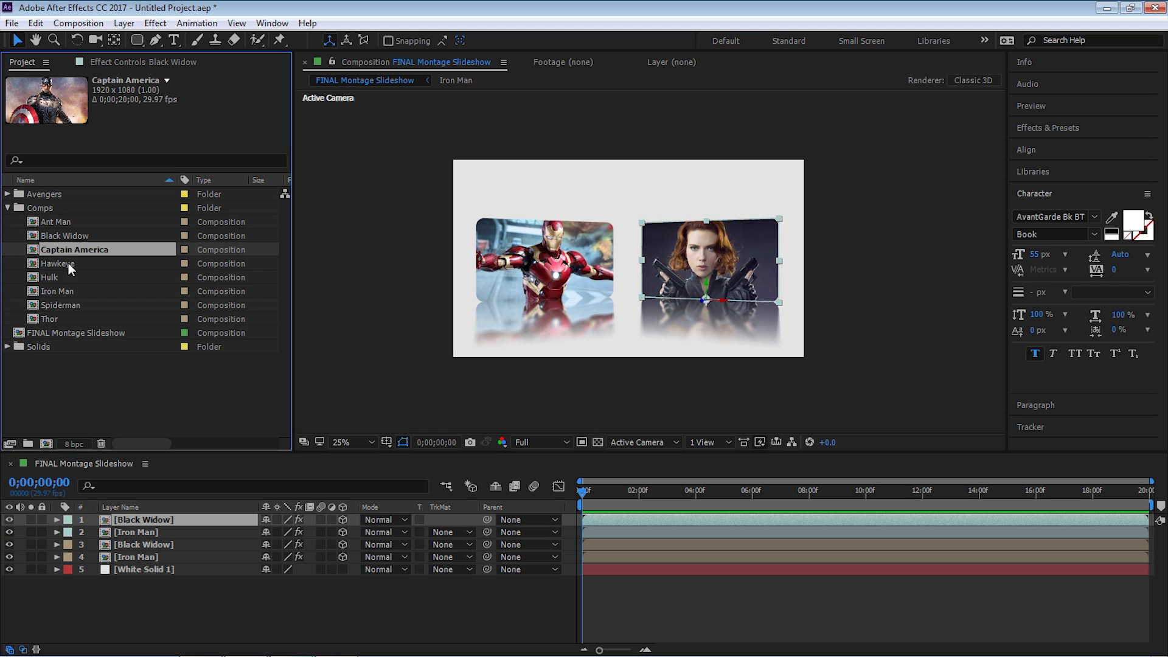
click(71, 267)
drag(71, 269, 165, 520)
click(158, 532)
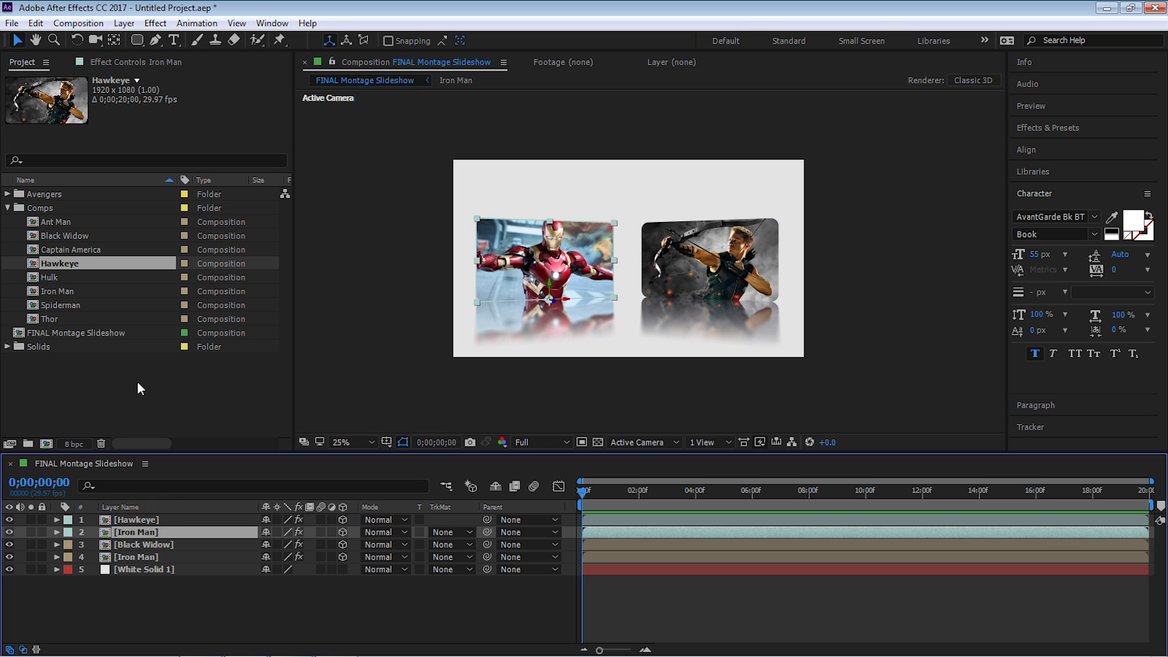
drag(84, 250, 143, 532)
Move the Hawkeye and Captain America layers together well in front of the Iron Man and Black Widow pair, using the Top view
shift+click(143, 520)
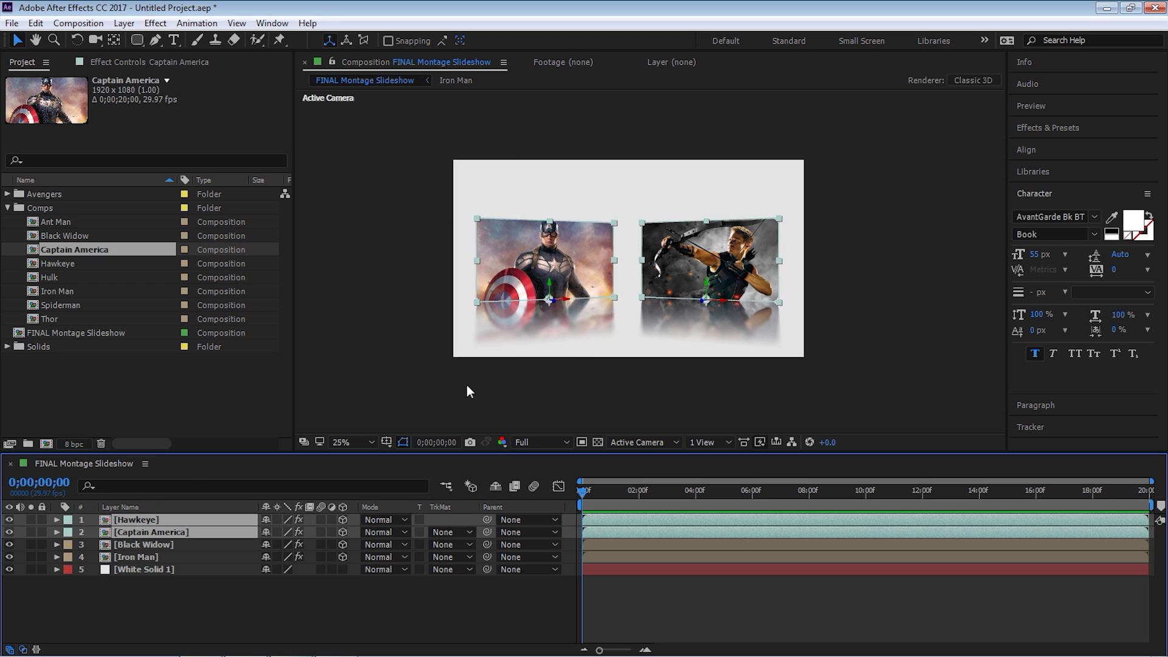
click(637, 443)
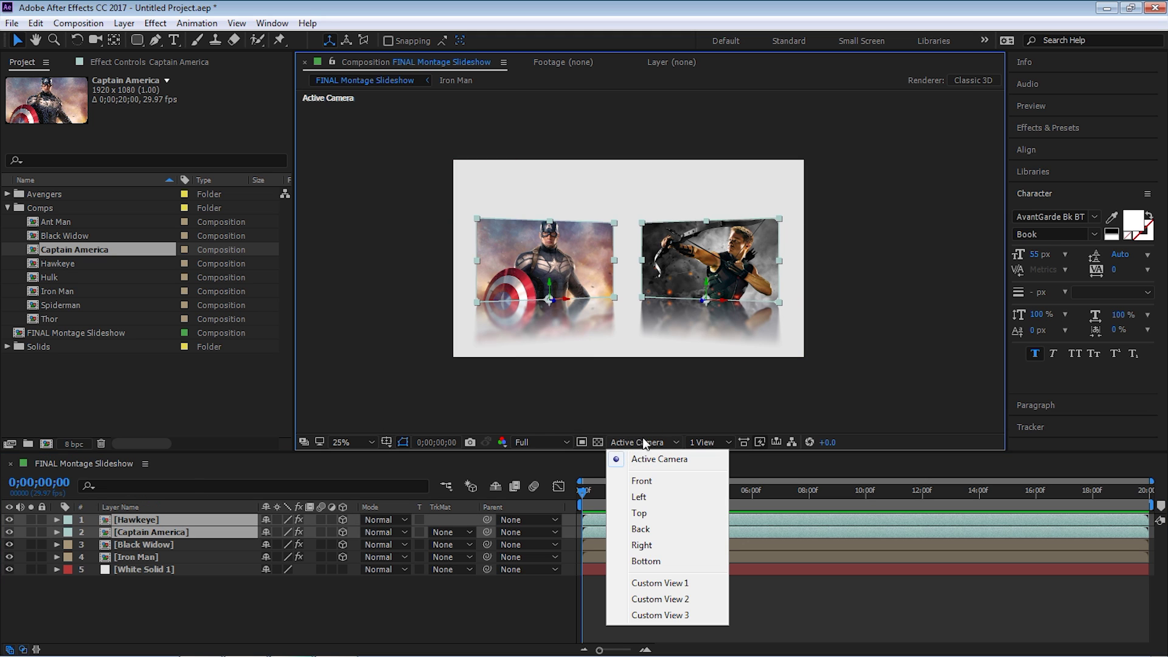
click(639, 512)
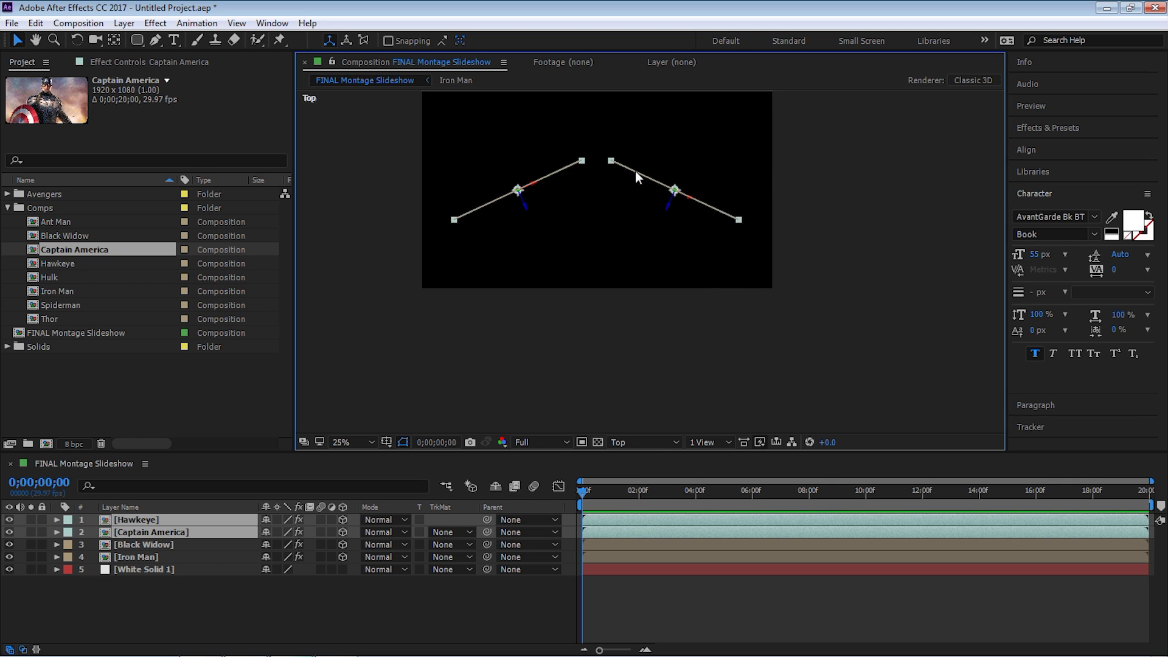
scroll(635, 171, down, 1)
drag(635, 170, 615, 156)
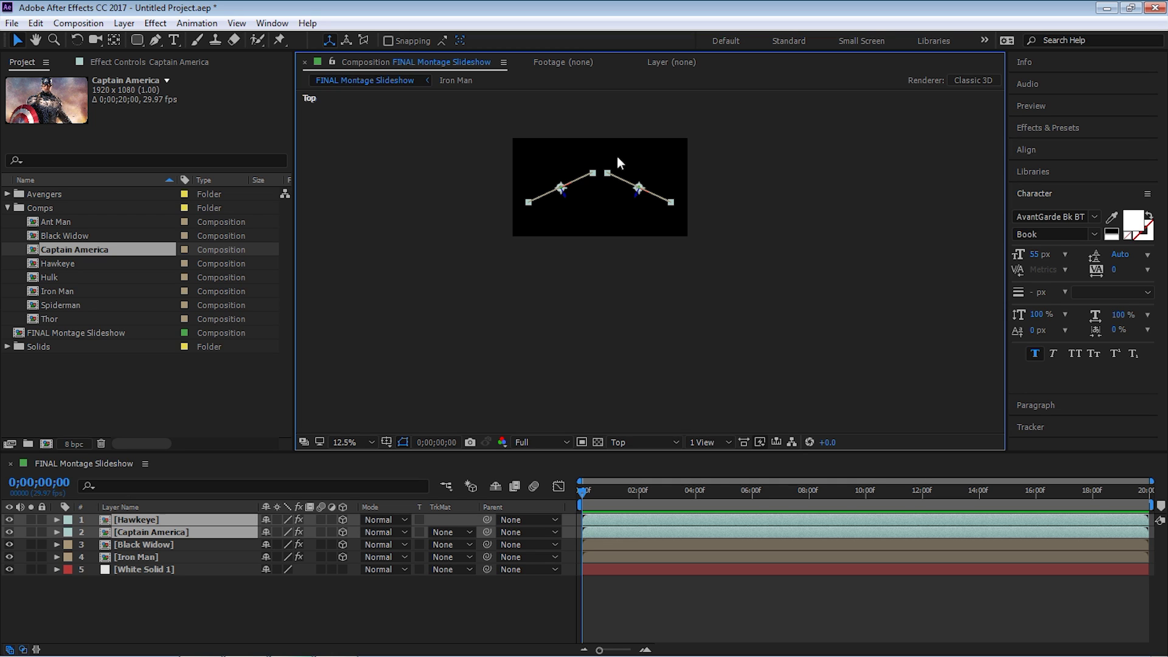
key(Down)
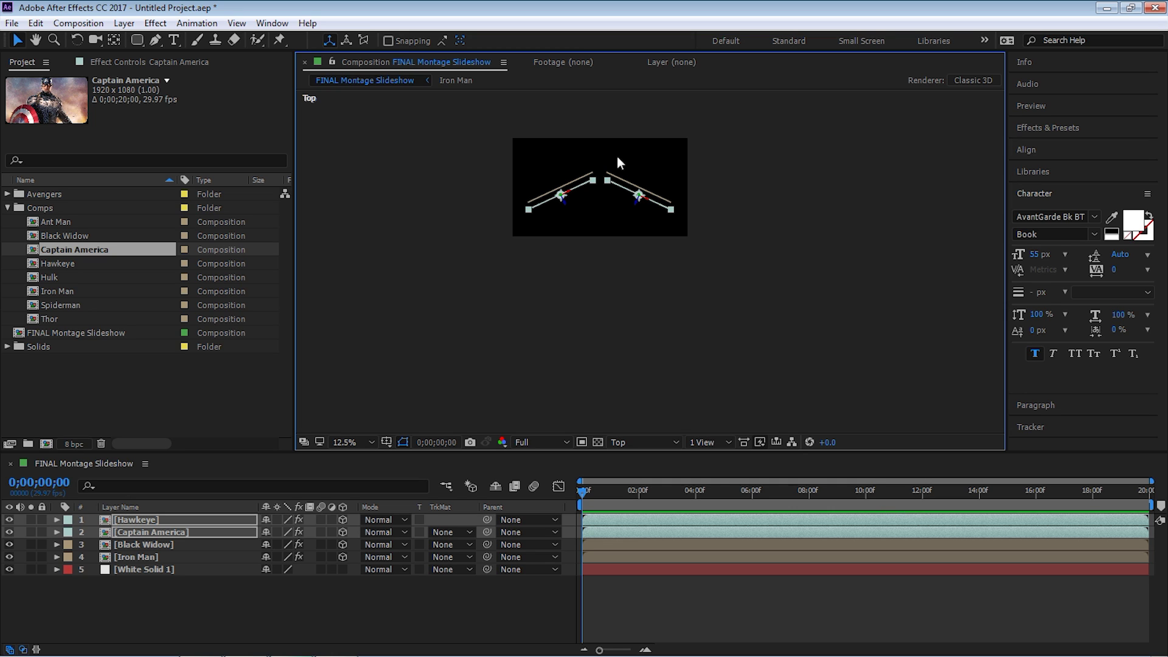
key(Down)
key(Down)
key(Down)
key(Down)
key(Down)
key(Down)
key(Down)
key(Down)
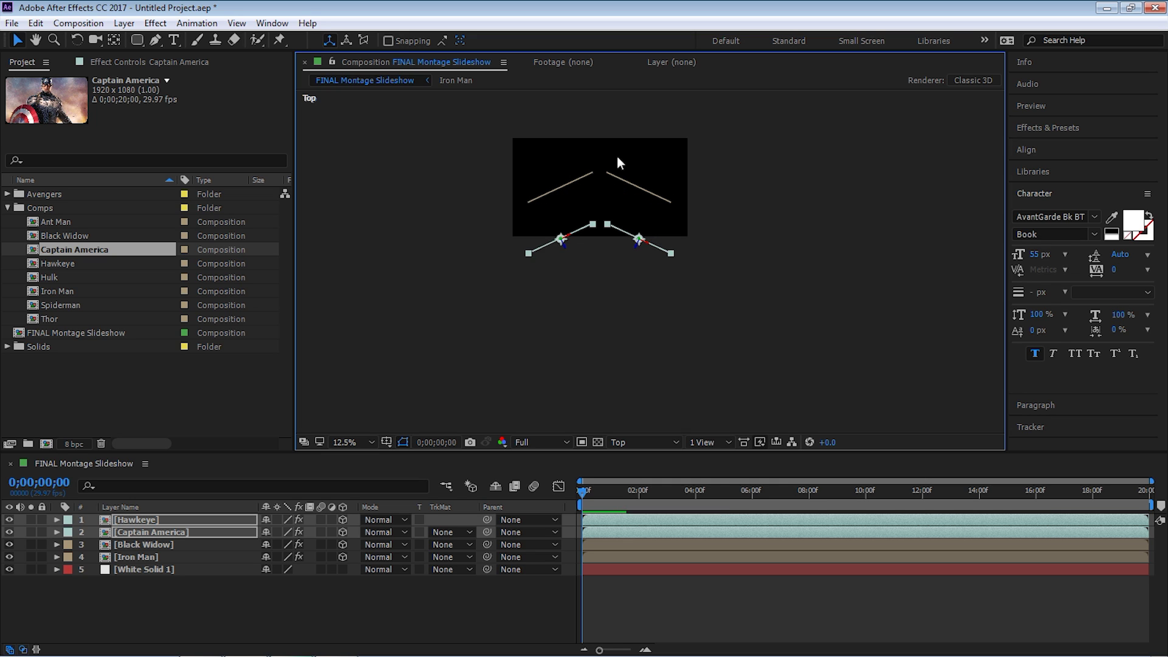
key(Down)
key(Down)
key(Down)
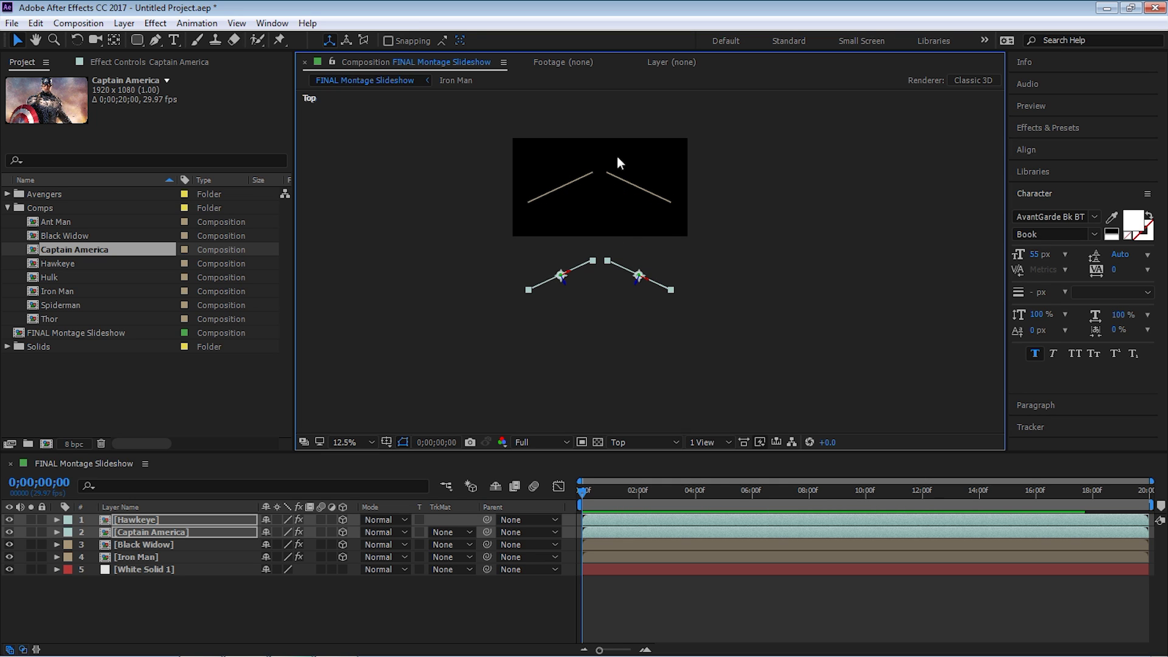
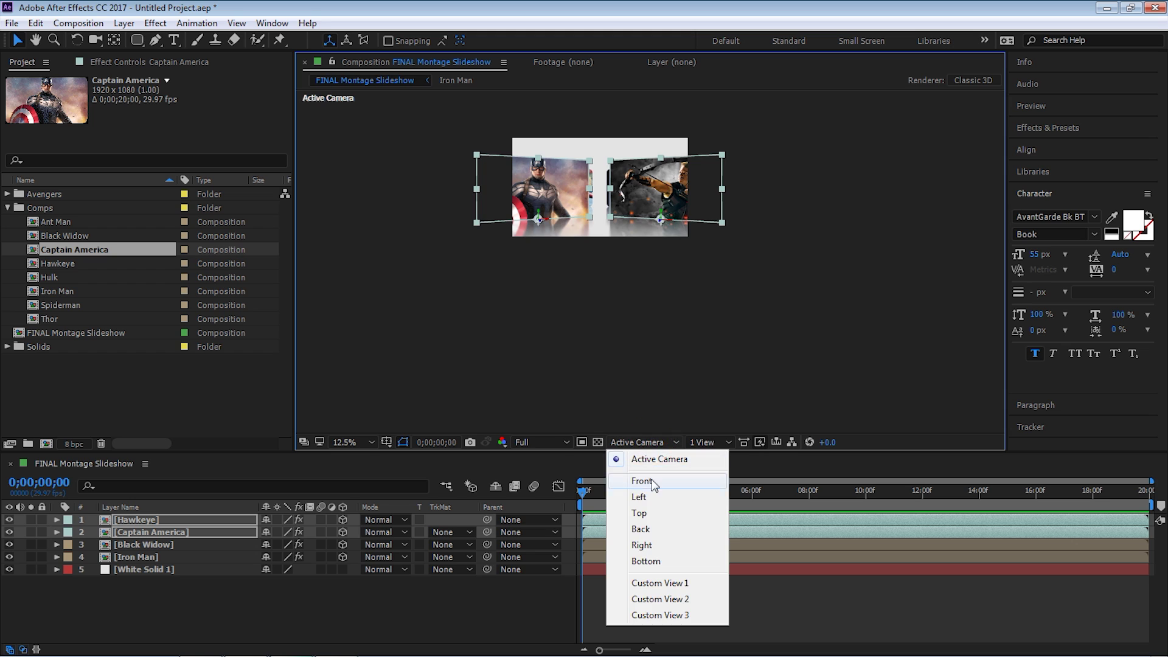
click(645, 513)
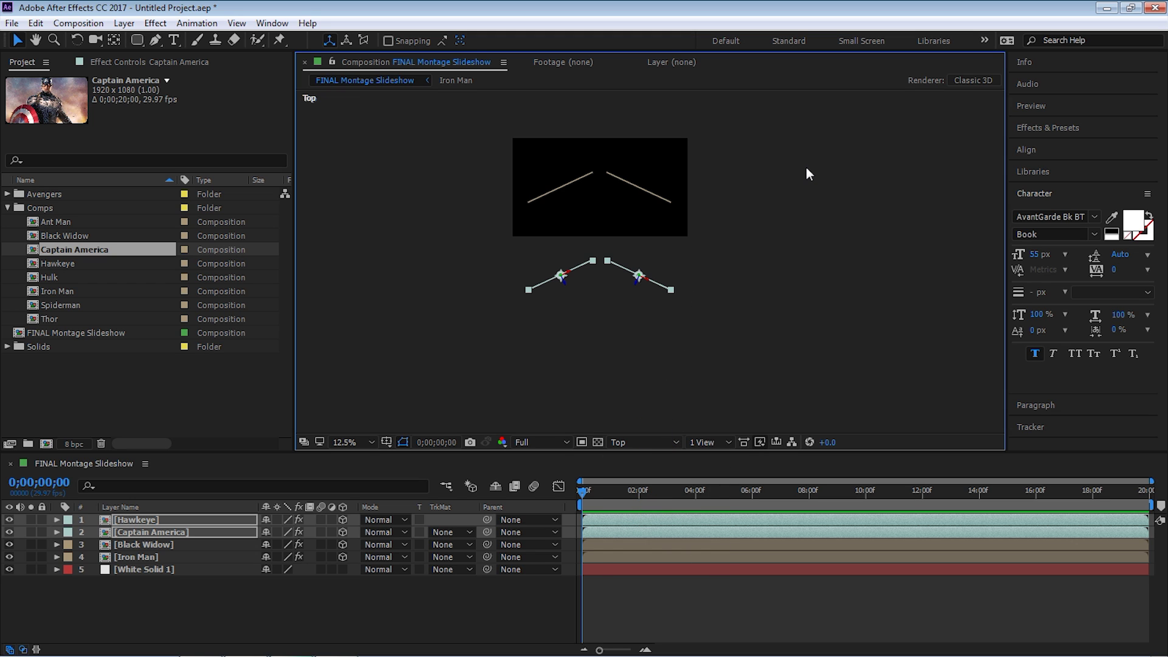
key(Down)
key(Down)
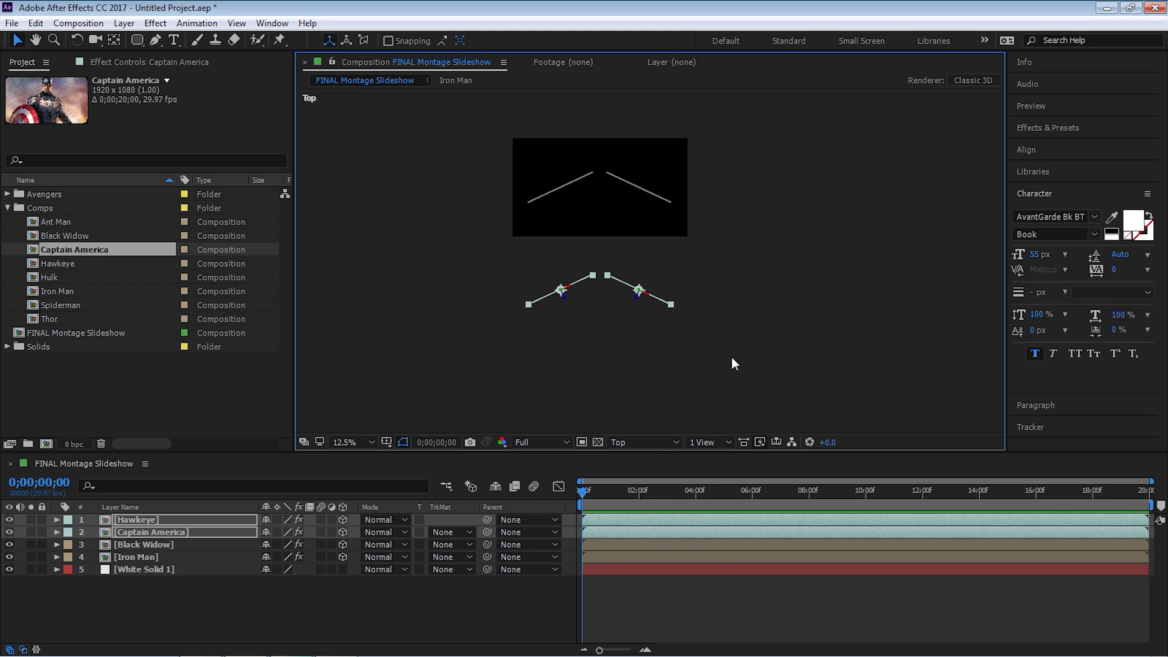
Check the placement of the Hawkeye and Captain America layers through the Active Camera view
drag(578, 355, 562, 285)
click(145, 530)
click(167, 615)
click(146, 532)
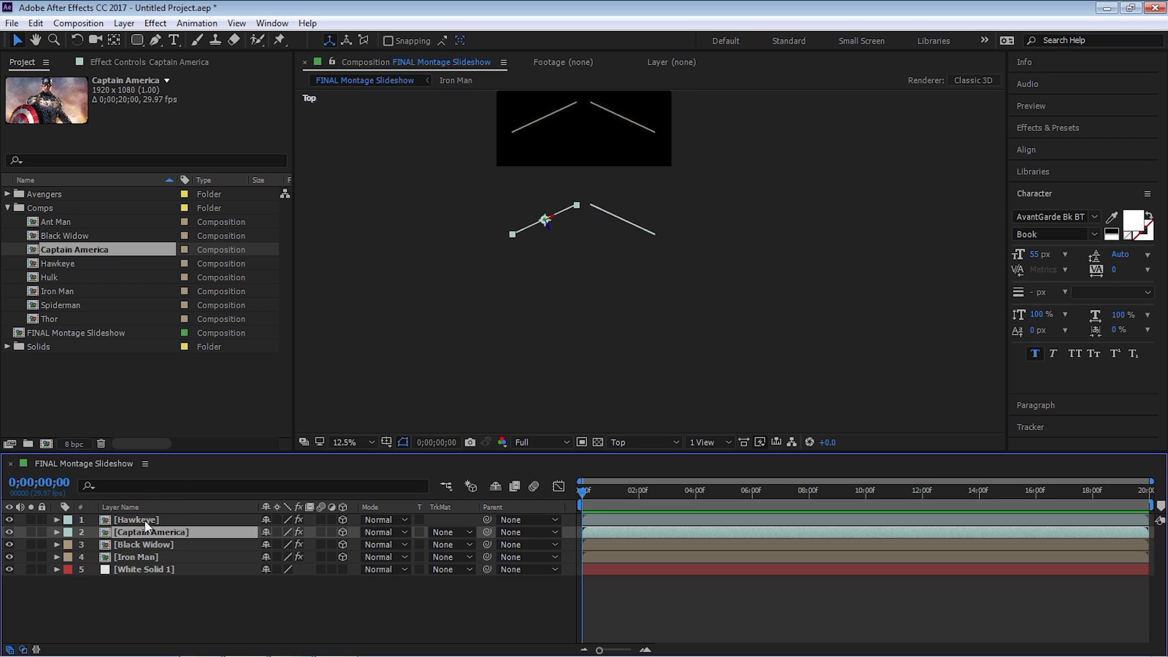
shift+click(146, 520)
click(644, 442)
click(639, 453)
drag(643, 348, 584, 409)
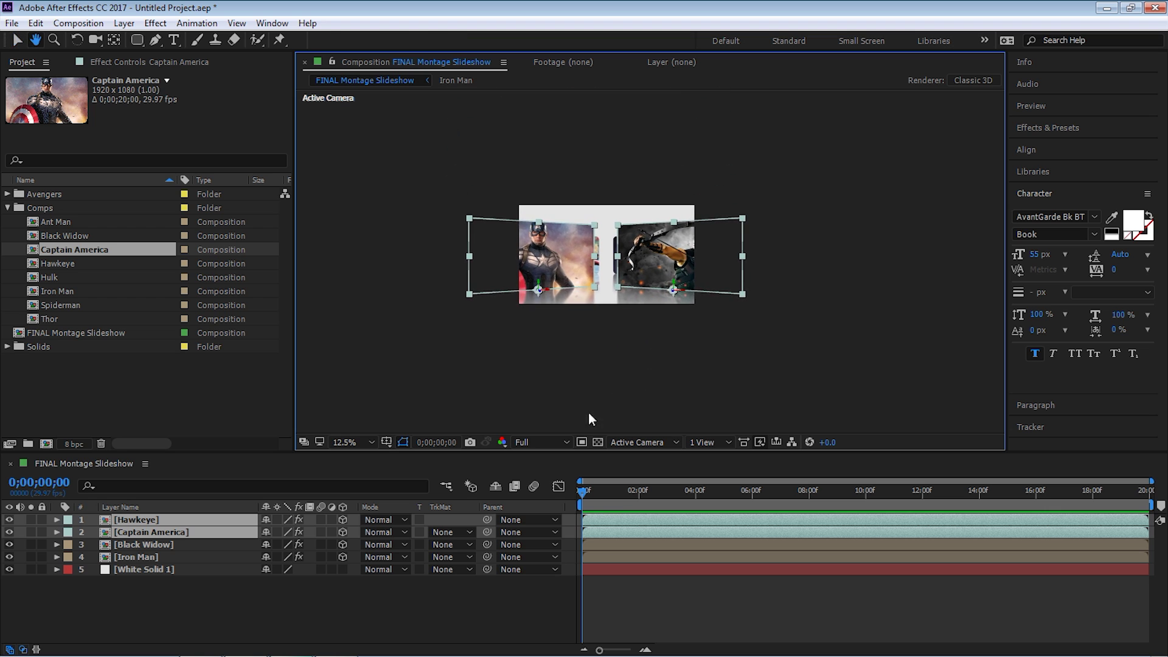
scroll(638, 232, up, 1)
drag(625, 325, 655, 297)
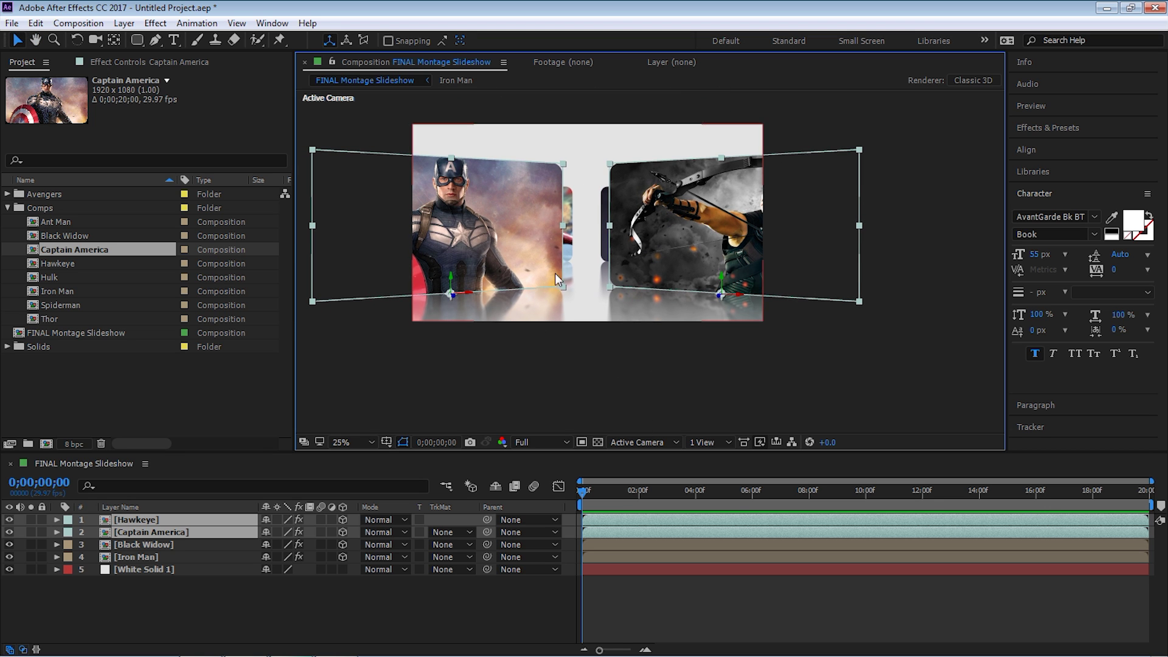
Examine the spacing of the four 3D pictures in Custom View 1 by orbiting around them
click(668, 443)
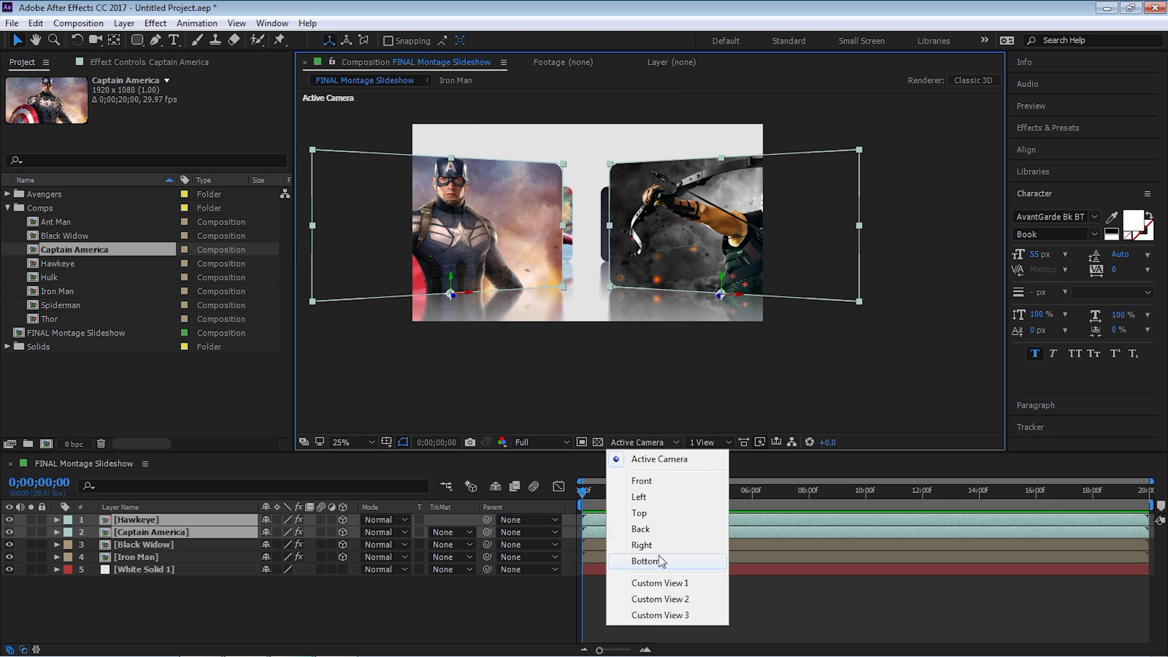
click(655, 579)
key(c)
drag(636, 309, 613, 242)
key(c)
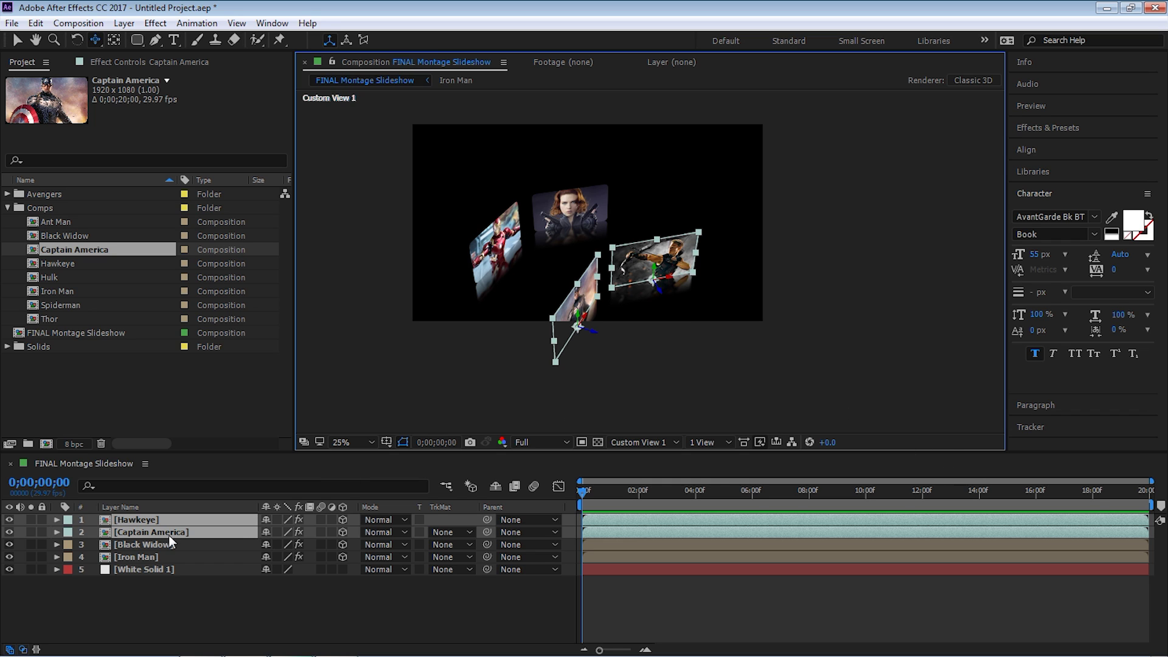
Shift the Hawkeye and Captain America layers in time so that both start at 0;00;02;00
key(v)
drag(595, 527, 641, 520)
click(641, 492)
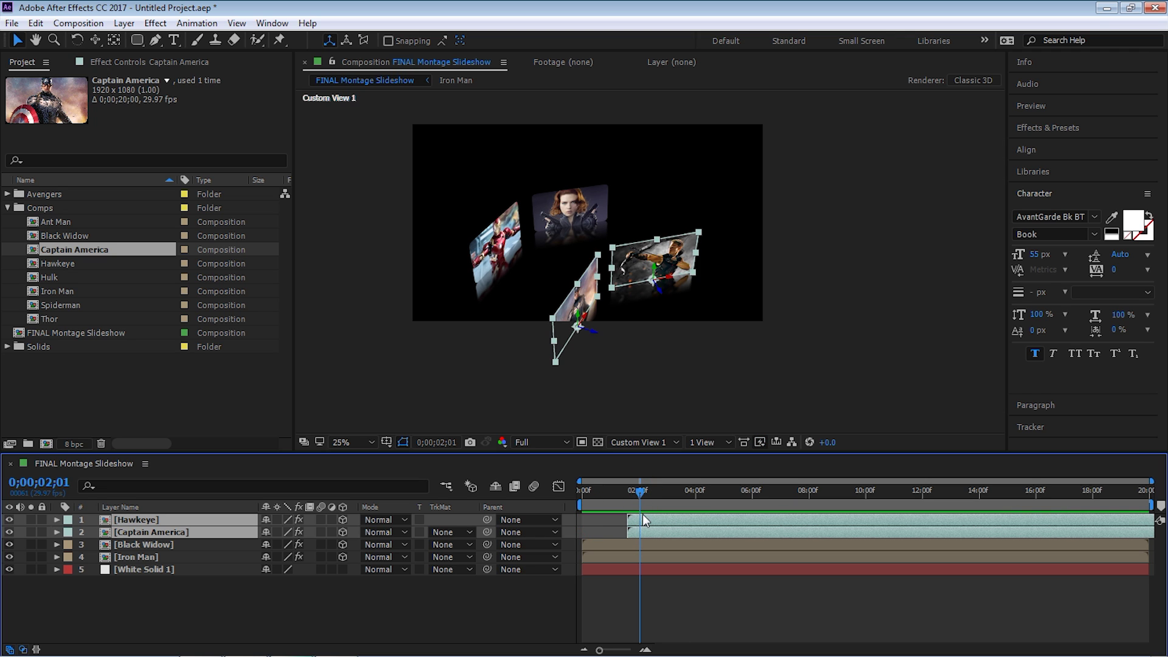
key(Page_Up)
drag(1147, 480, 778, 480)
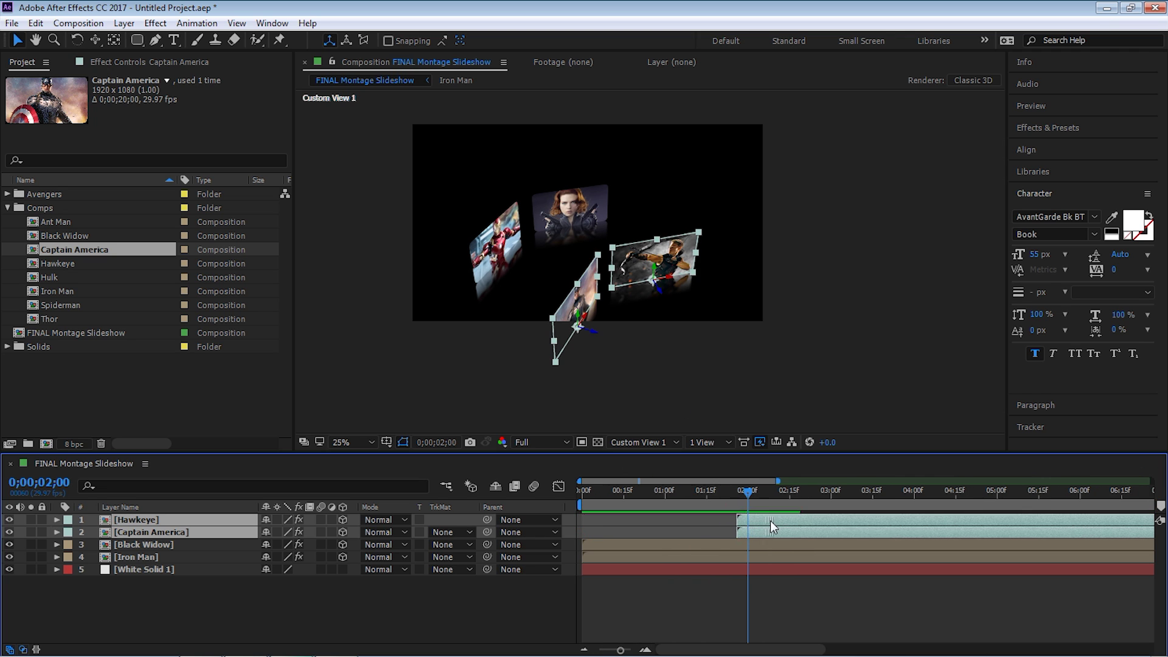
In the Active Camera view, keyframe both layers' Position at 0;00;02;00 and 0;00;02;15, applying Easy Ease In to the 0;00;02;15 keyframes
click(638, 442)
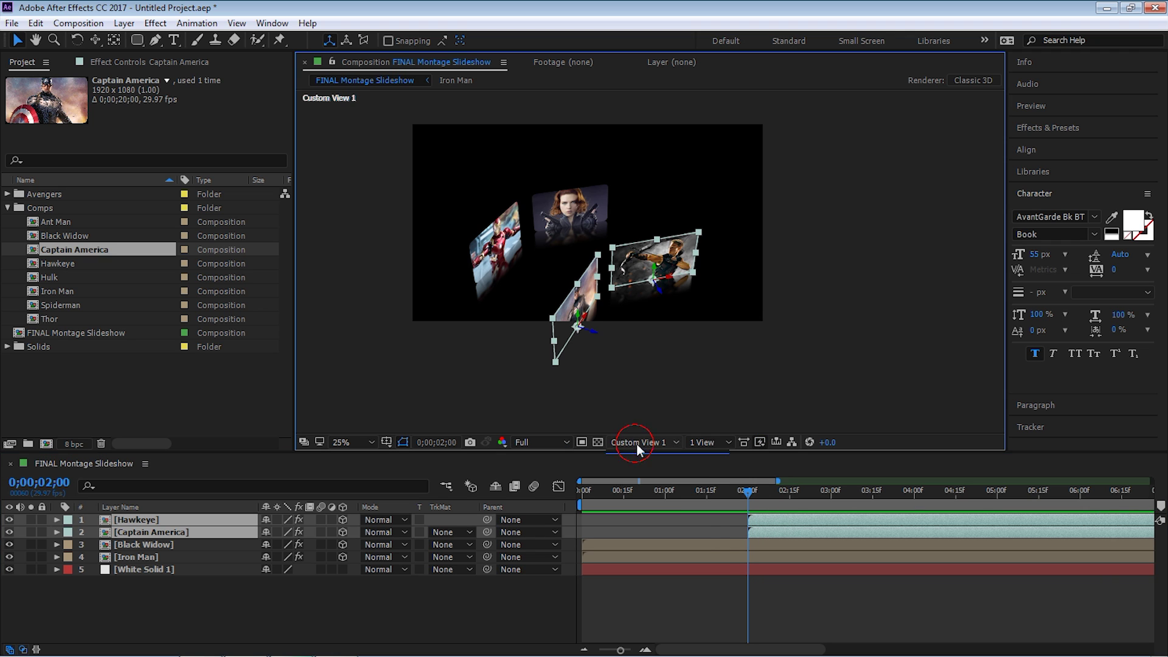
click(647, 457)
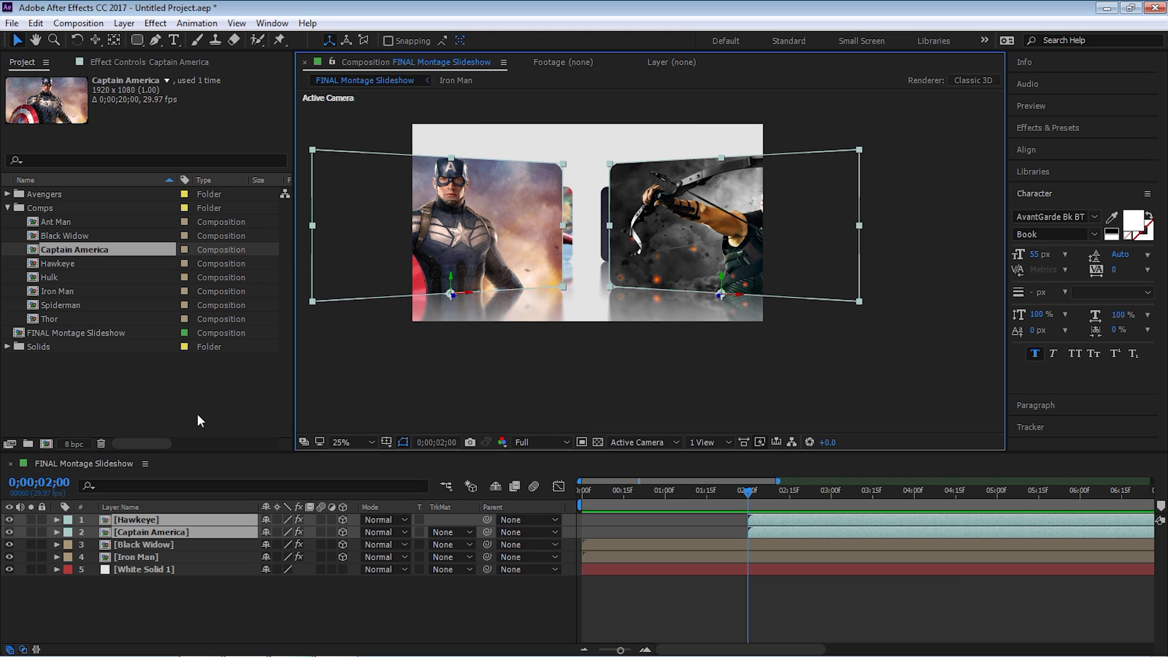
key(p)
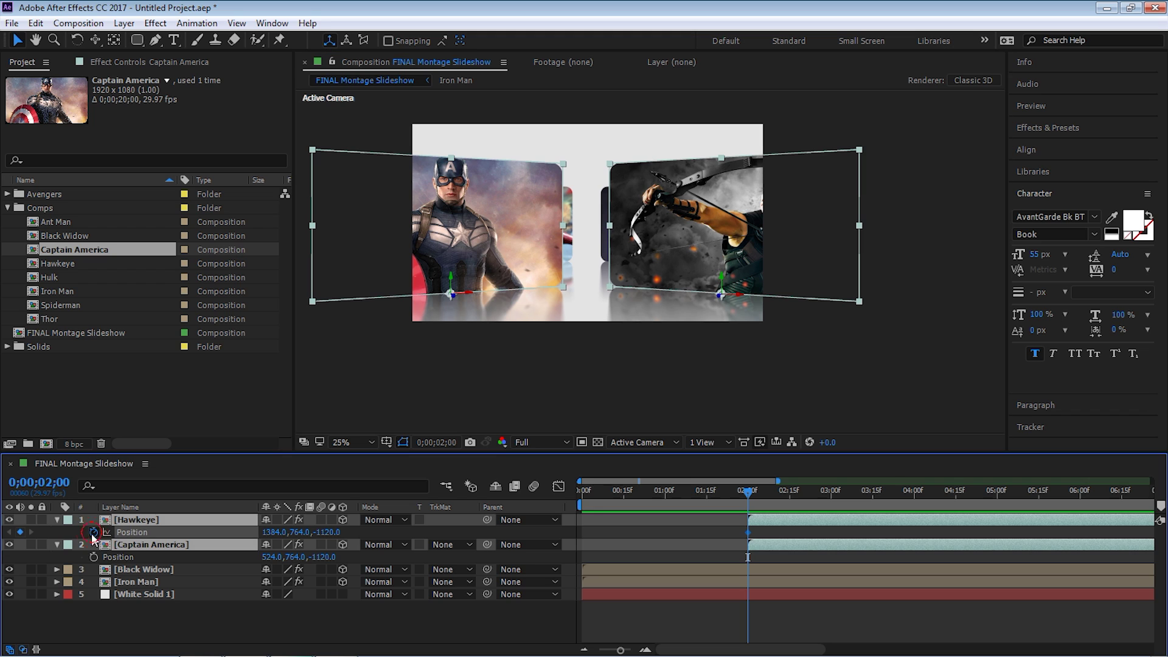
drag(765, 489, 790, 493)
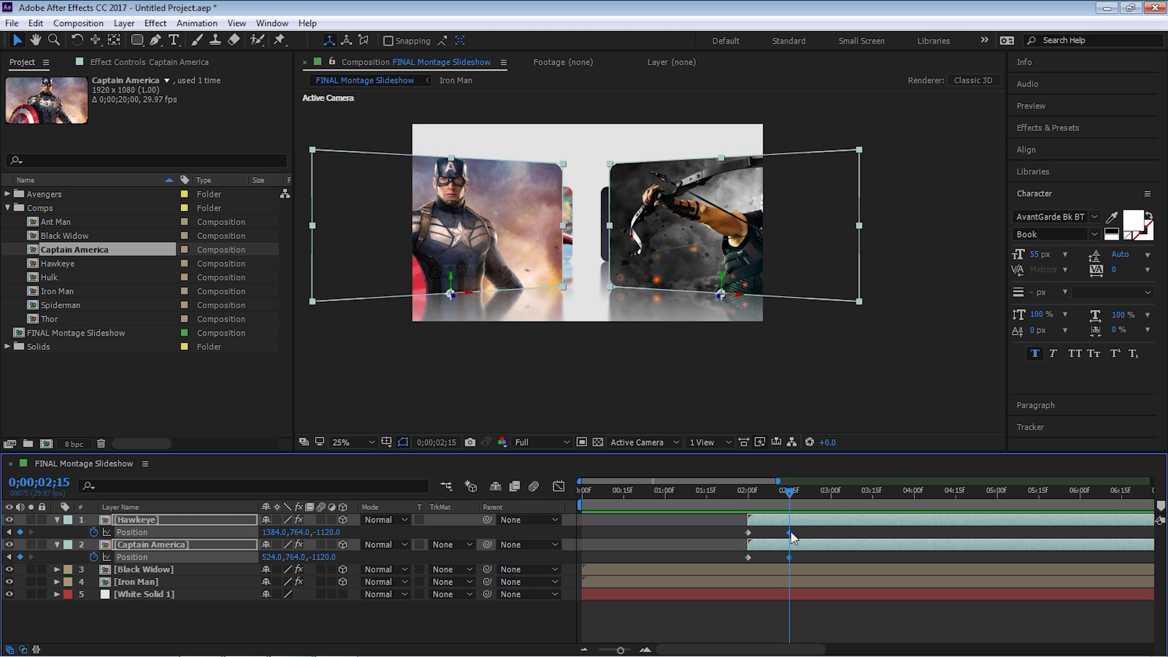
right_click(791, 531)
mouse_move(833, 521)
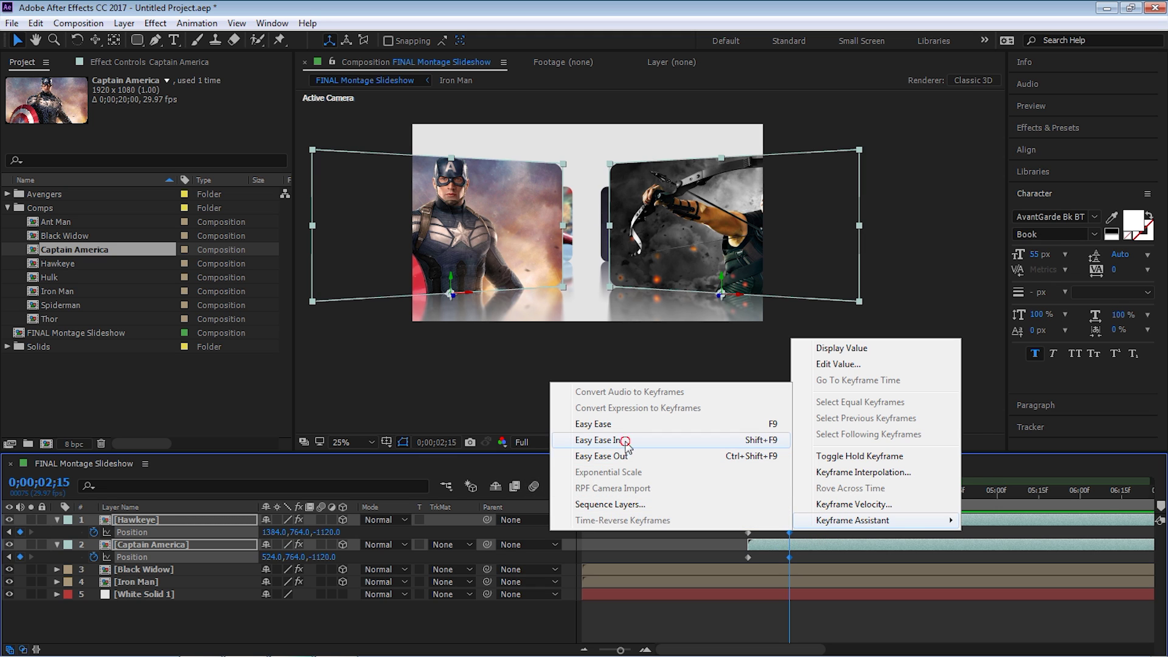
click(626, 441)
At 0;00;02;00, nudge Hawkeye's Position keyframe right to X 2024, outside the frame
click(748, 491)
click(747, 532)
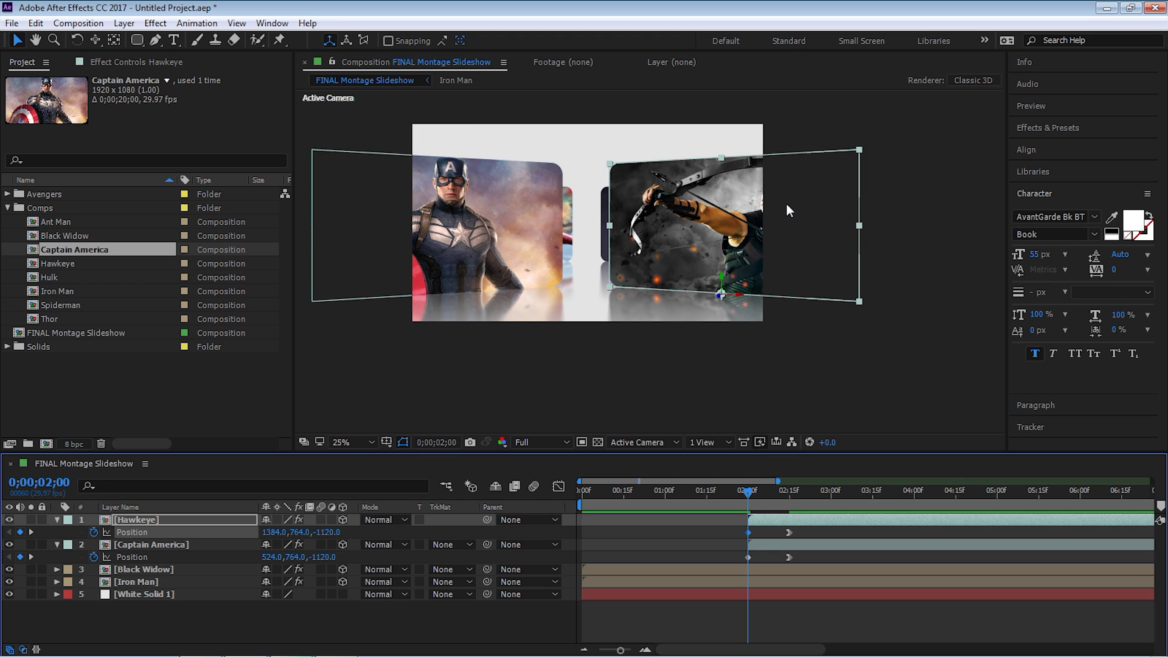
key(shift+Right)
key(shift+Right)
key(shift+Right)
key(shift+Right)
key(shift+Right)
key(shift+Right)
key(shift+Right)
key(shift+Right)
key(shift+Right)
key(shift+Right)
key(shift+Right)
key(shift+Right)
key(shift+Right)
key(shift+Right)
key(shift+Right)
key(shift+Right)
key(shift+Right)
key(shift+Right)
key(shift+Right)
key(shift+Right)
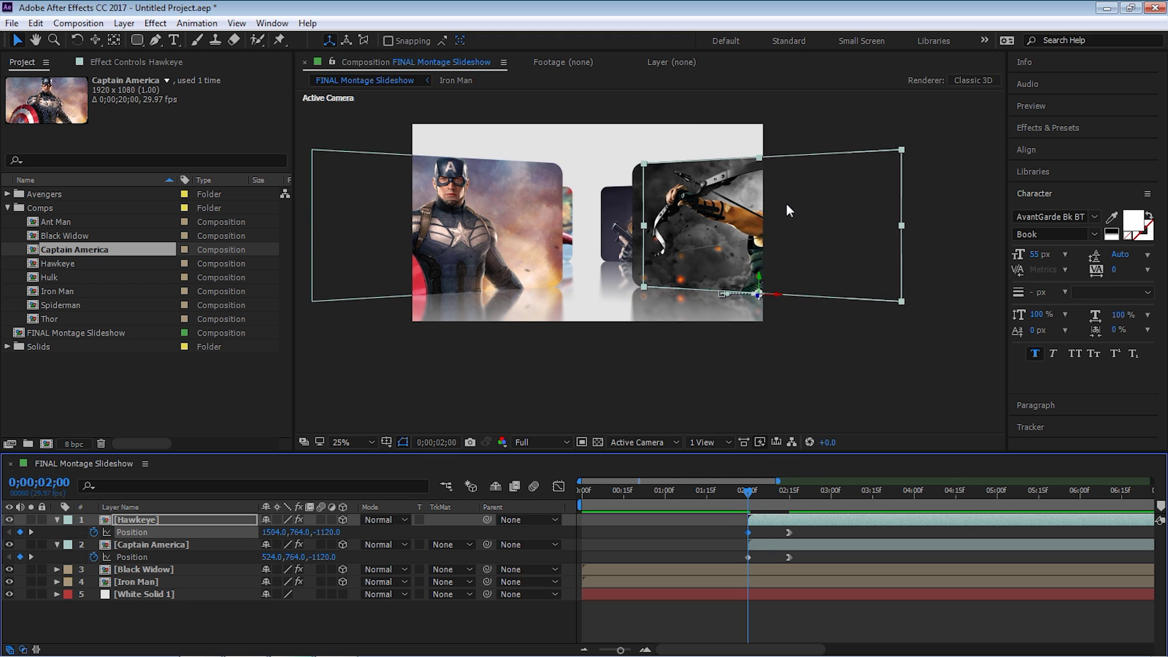
key(shift+Right)
key(shift+Right)
key(shift+Right)
key(shift+Right)
key(shift+Right)
key(shift+Right)
key(shift+Right)
key(shift+Right)
key(shift+Right)
key(shift+Right)
key(shift+Right)
key(shift+Right)
key(shift+Right)
key(shift+Right)
key(shift+Right)
key(shift+Right)
key(shift+Right)
key(shift+Right)
key(shift+Right)
key(shift+Right)
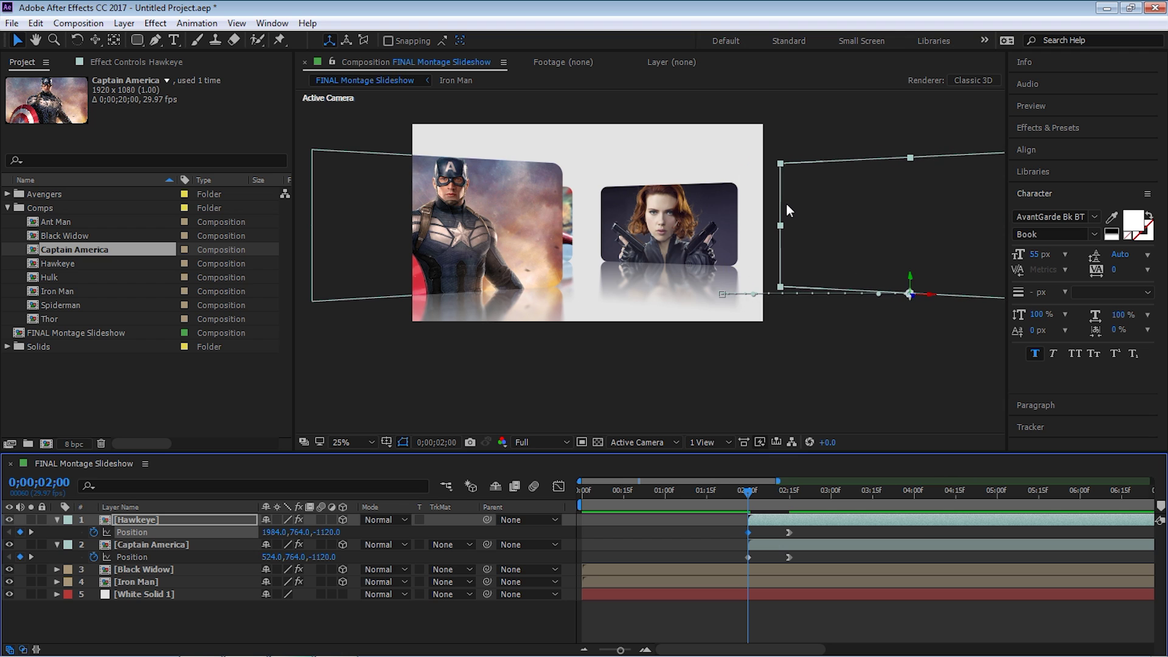
Nudge Captain America's Position keyframe at 0;00;02;00 to the left until the picture is outside the frame
click(748, 556)
key(shift+Left)
key(shift+Left)
key(shift+Left)
key(shift+Left)
key(shift+Left)
key(shift+Left)
key(shift+Left)
key(shift+Left)
key(shift+Left)
key(shift+Left)
key(shift+Left)
key(shift+Left)
key(shift+Left)
key(shift+Left)
key(shift+Left)
key(shift+Left)
key(shift+Left)
key(shift+Left)
key(shift+Left)
key(shift+Left)
key(shift+Left)
key(shift+Left)
key(shift+Left)
key(shift+Left)
key(shift+Left)
key(shift+Left)
key(shift+Left)
key(shift+Left)
key(shift+Left)
key(shift+Left)
key(shift+Left)
key(shift+Left)
key(shift+Left)
key(shift+Left)
key(shift+Left)
key(shift+Left)
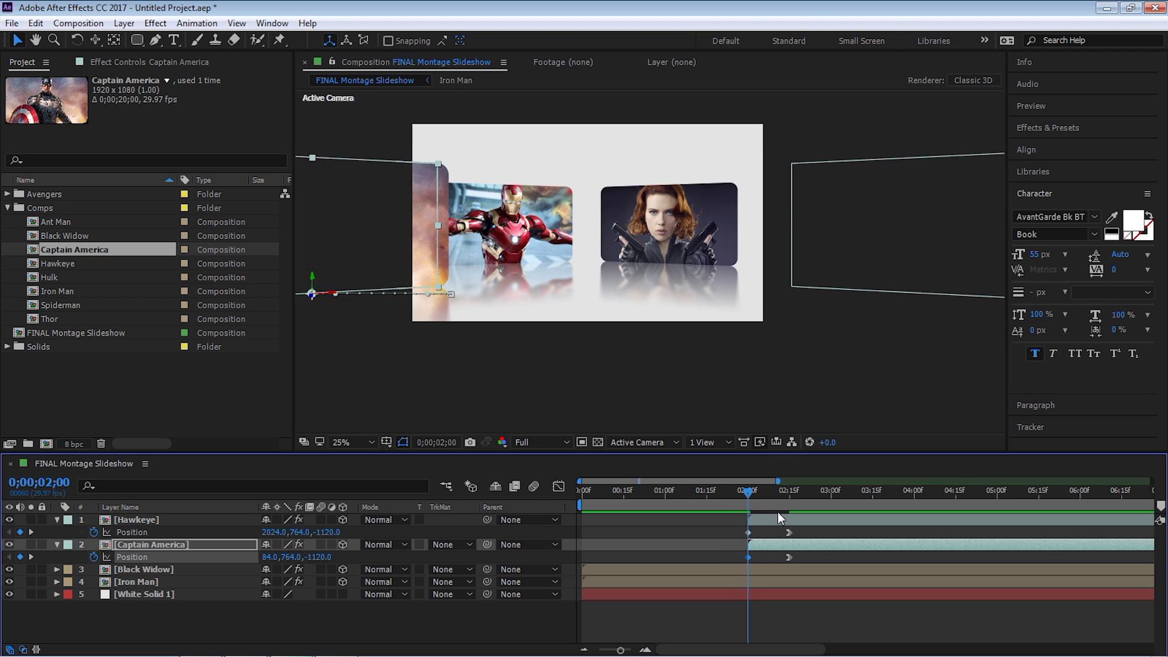
key(shift+Left)
key(shift+Left)
key(shift+Left)
key(shift+Left)
Preview Captain America and Hawkeye sliding into frame between 0;00;02;00 and 0;00;02;15
key(space)
key(space)
drag(779, 481, 847, 480)
drag(702, 494, 734, 500)
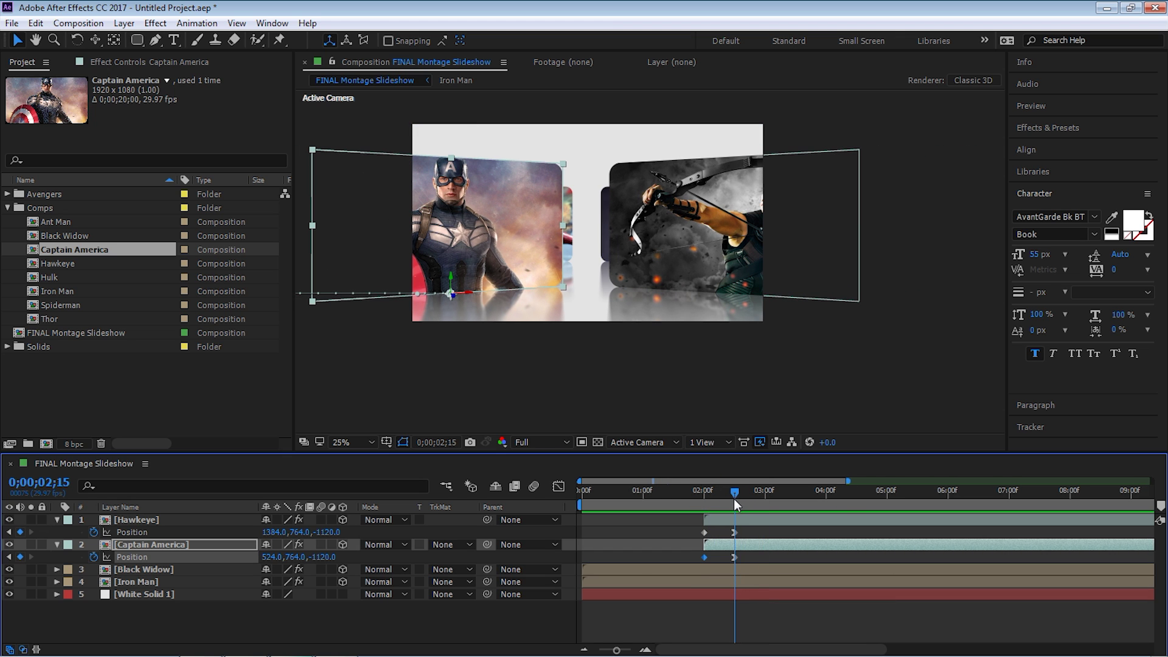
Duplicate the Hawkeye and Captain America layers above all other layers and give the copies the Green label
click(57, 519)
click(57, 532)
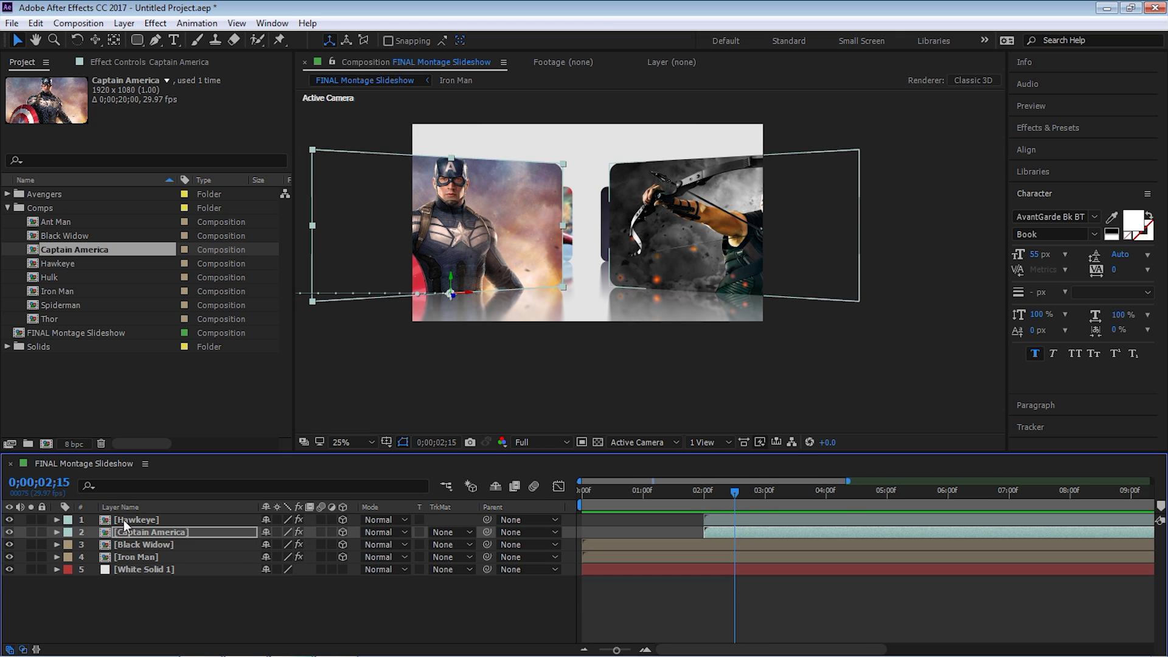
shift+click(125, 520)
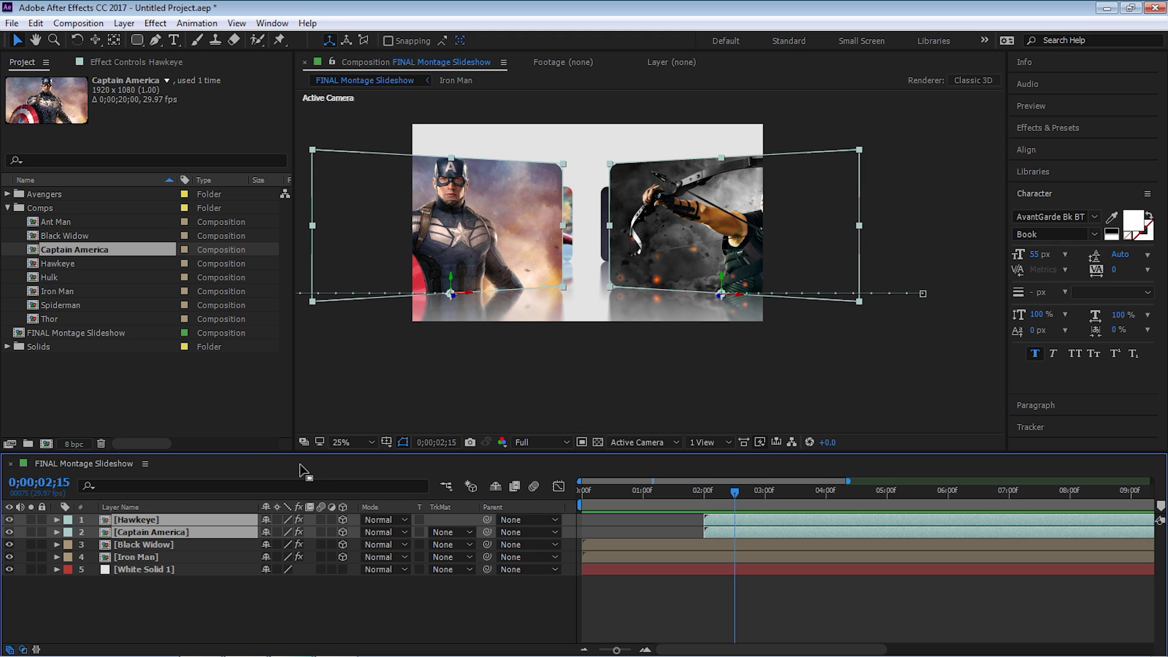
key(ctrl+d)
key(ctrl+])
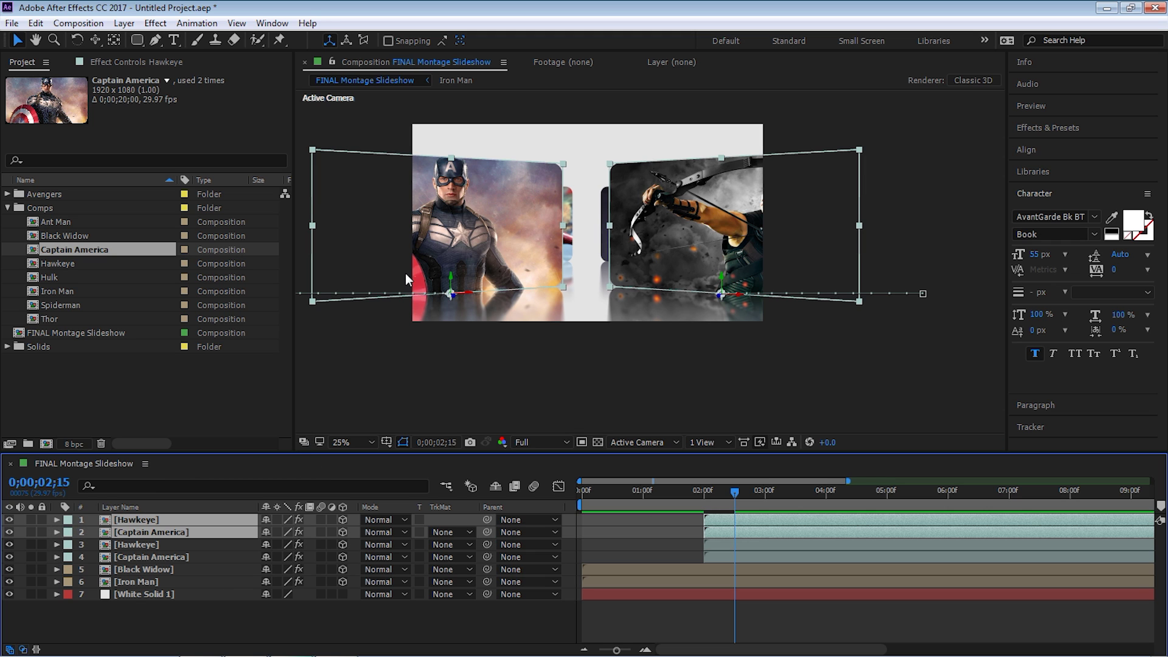
click(69, 519)
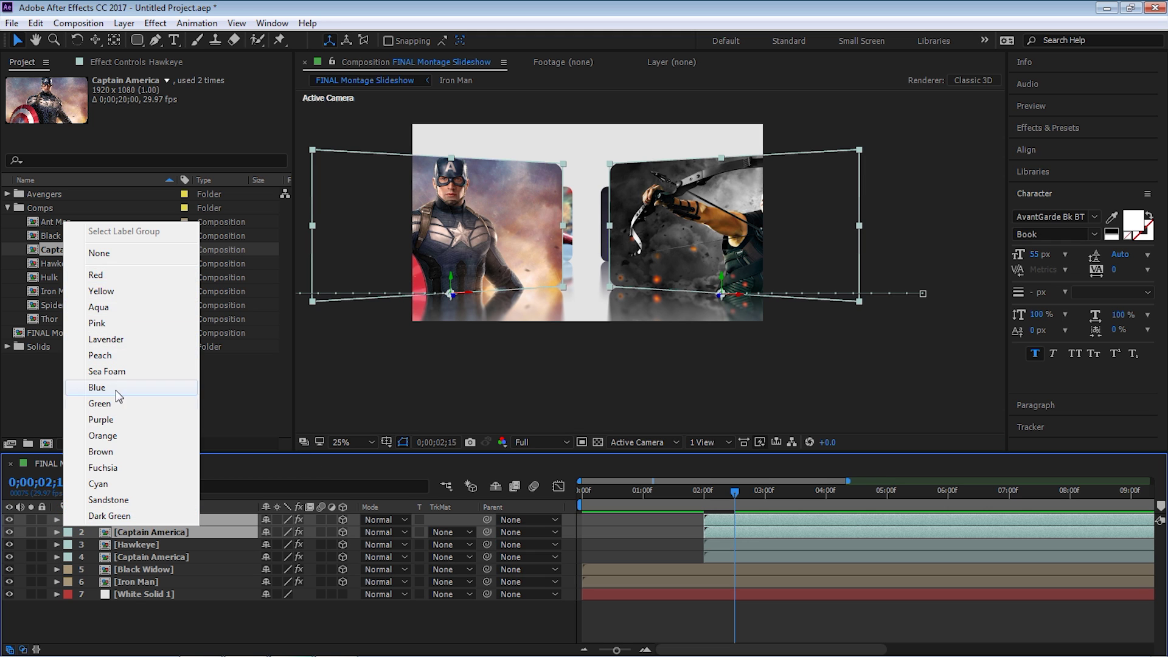
click(102, 404)
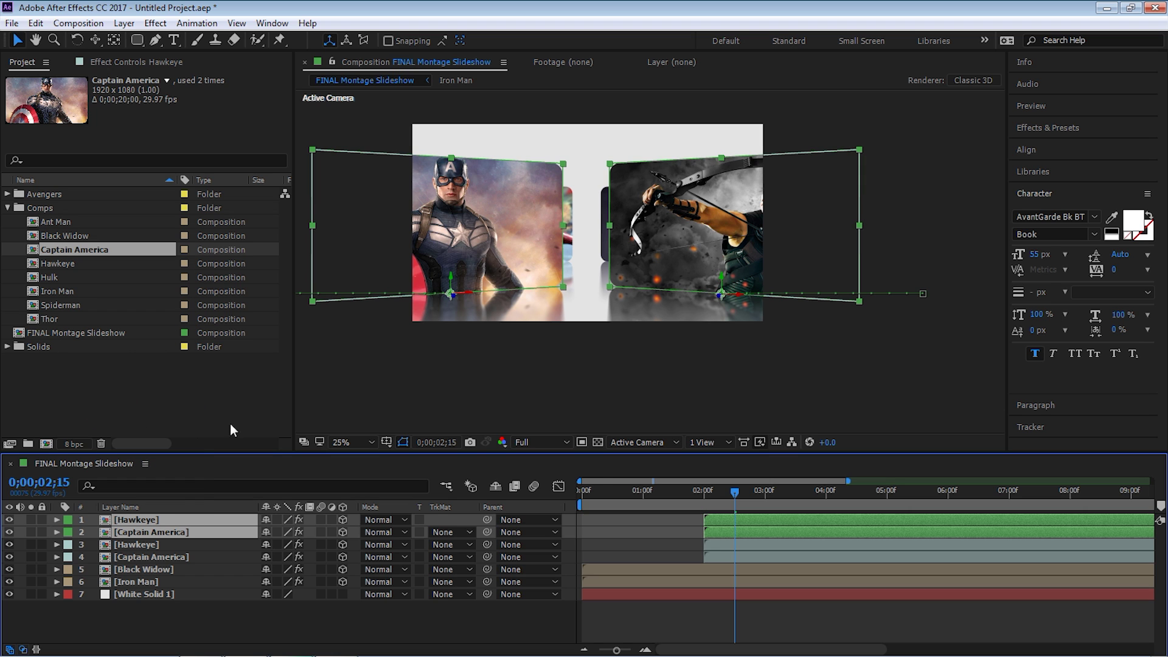
Shift the two green-labelled copies to start at 0;00;04;00 and preview their animation
click(826, 493)
drag(756, 518, 873, 518)
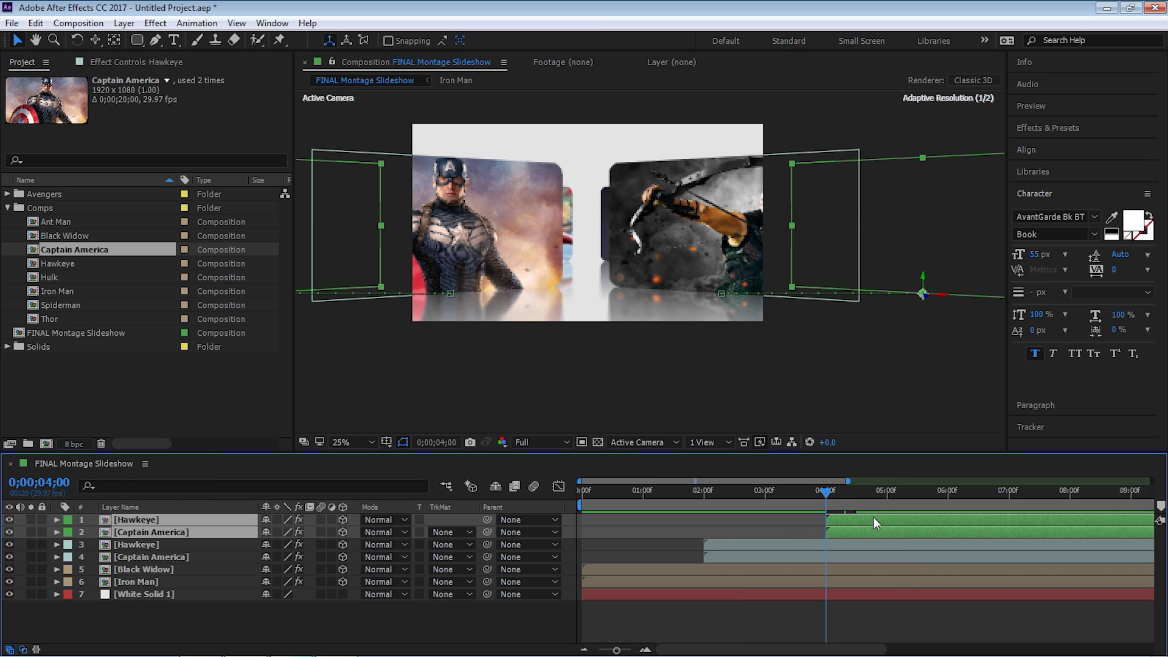
key(space)
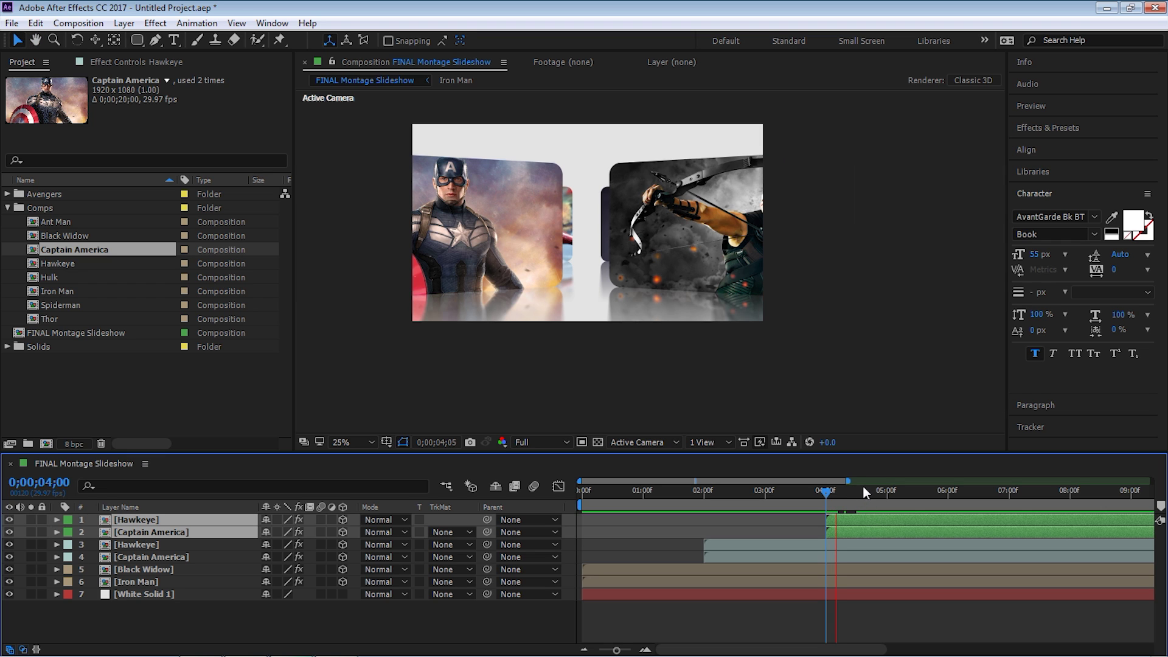
key(space)
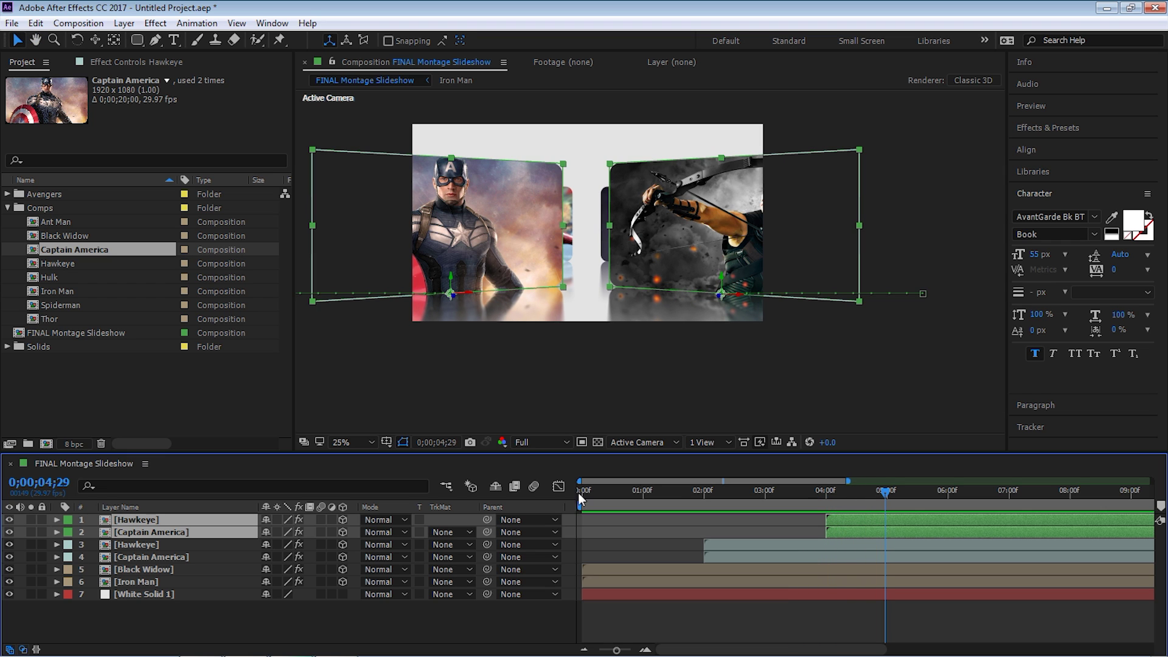
Replace the green-labelled Hawkeye copy with the Hulk composition and the Captain America copy with Thor
click(136, 518)
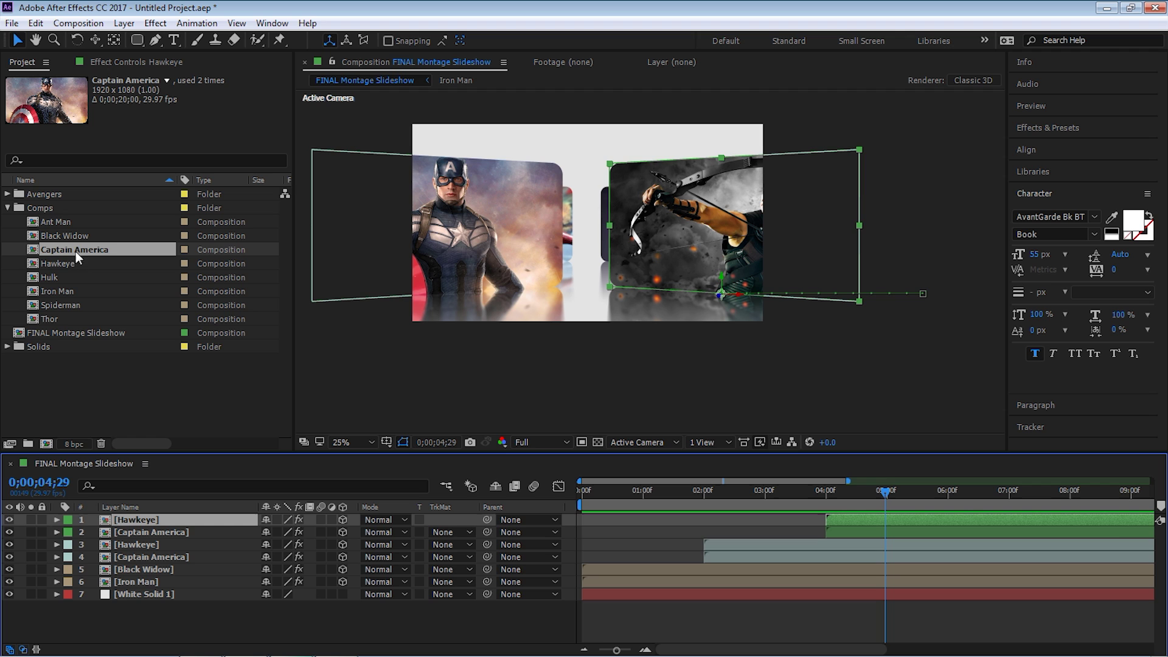
drag(51, 277, 155, 531)
drag(50, 320, 166, 528)
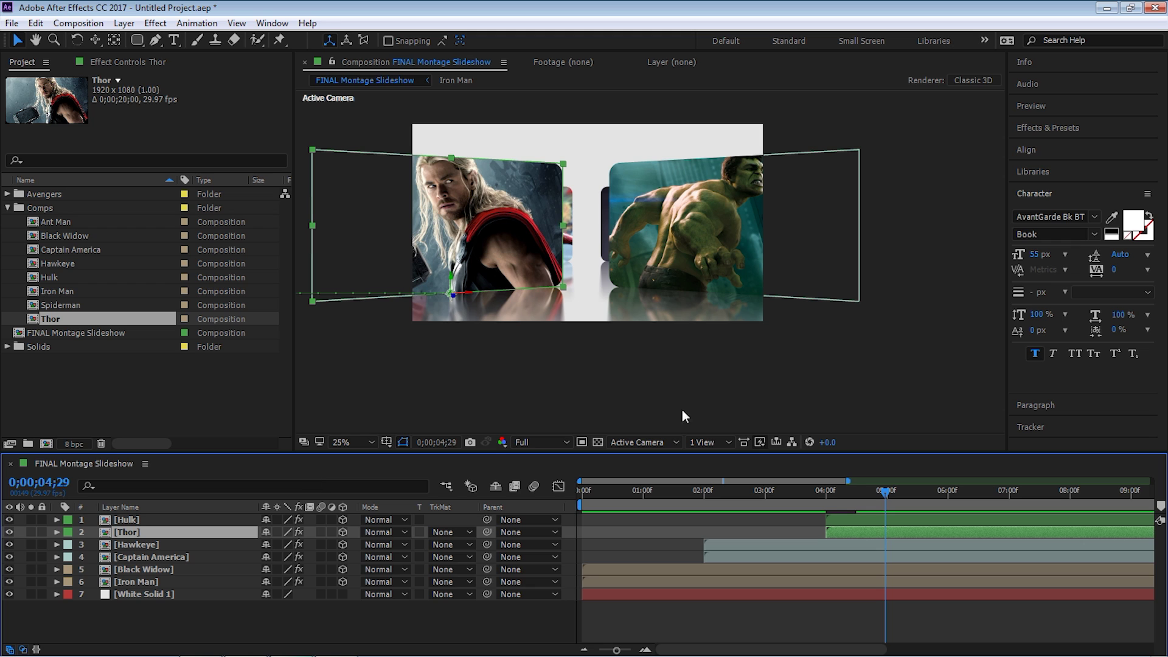
Try to move the keyframed Hulk and Thor layers forward to Z -2080 in the Top view, and delete the extra Position keyframes
click(635, 442)
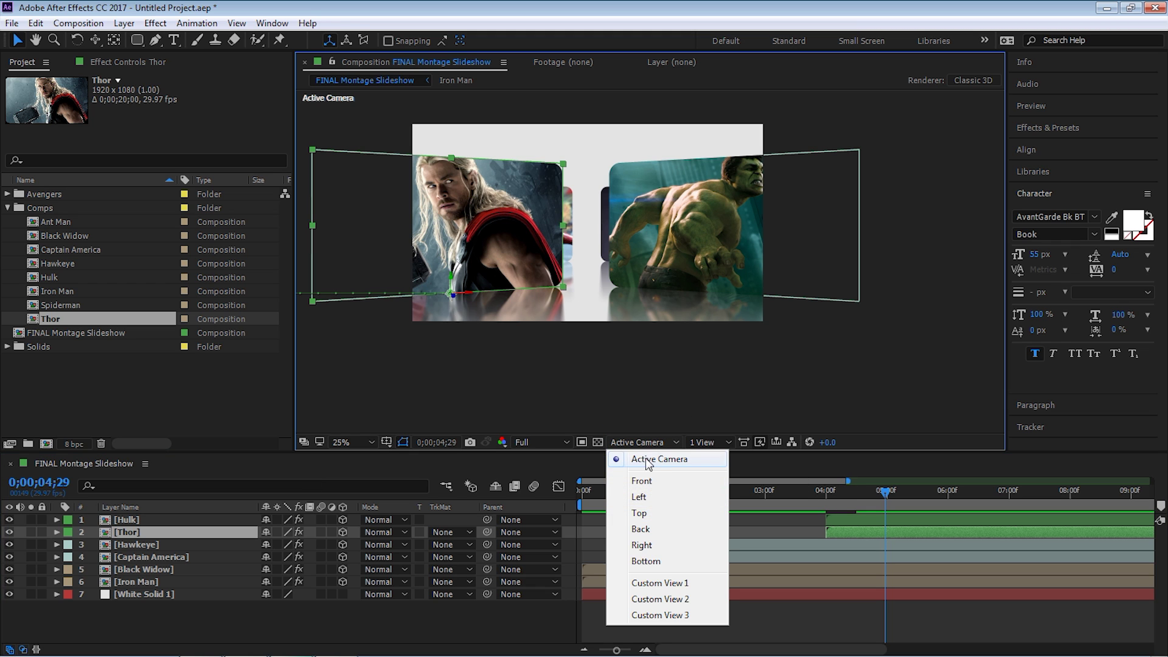
click(643, 513)
drag(670, 419, 684, 86)
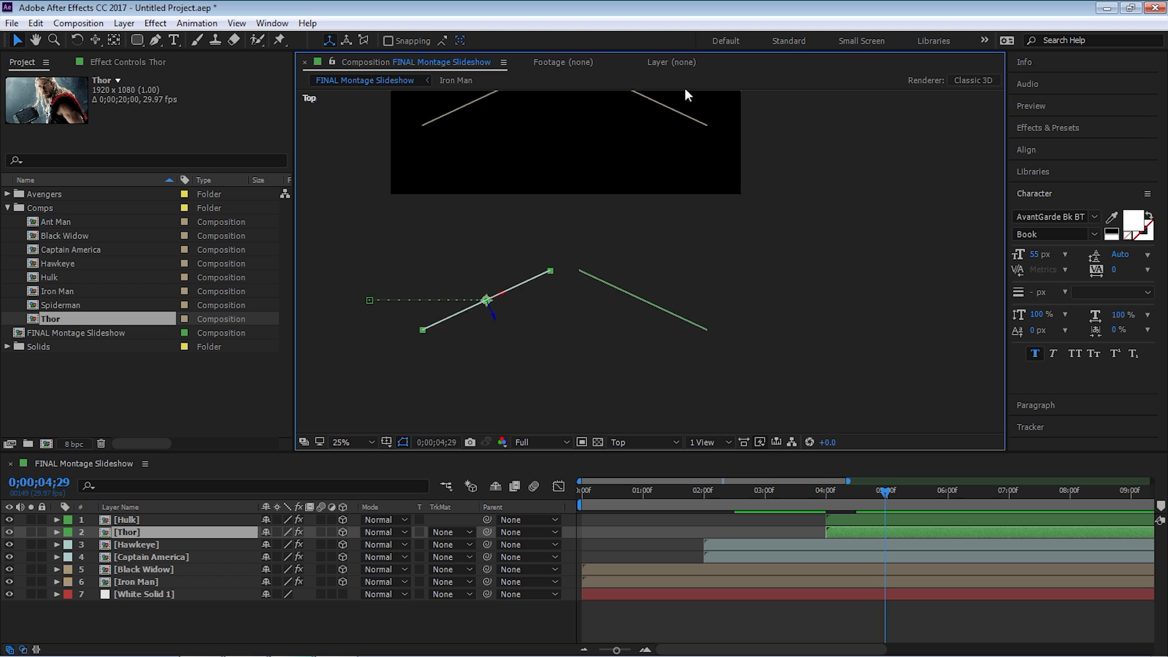
scroll(669, 305, down, 2)
key(v)
shift+click(135, 520)
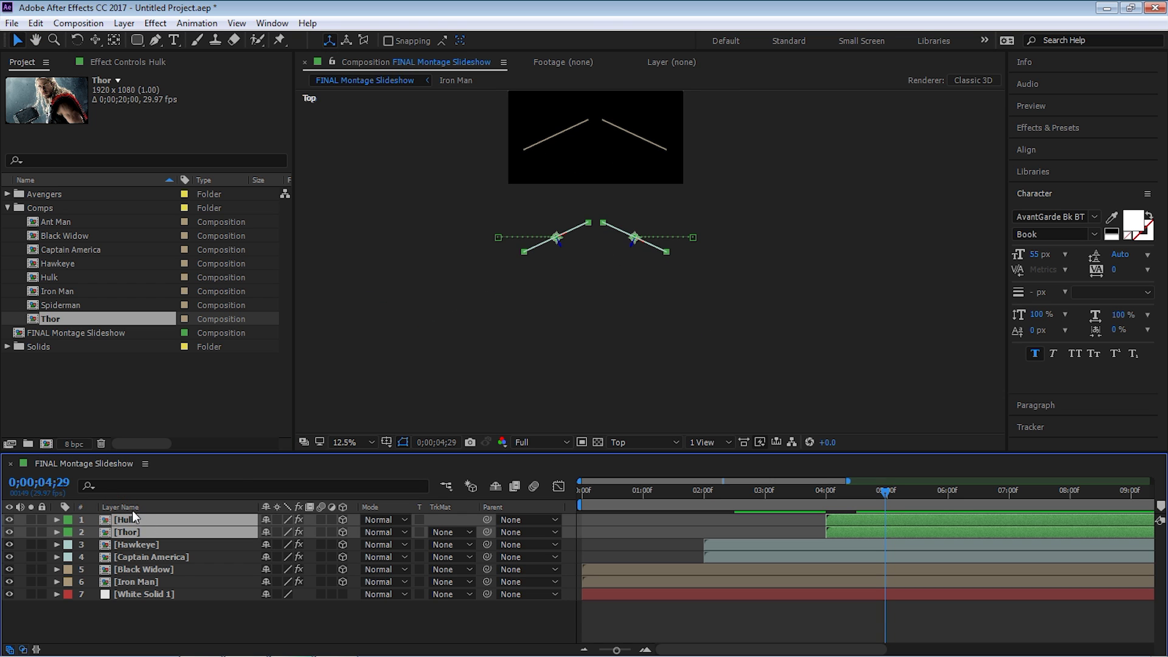
key(p)
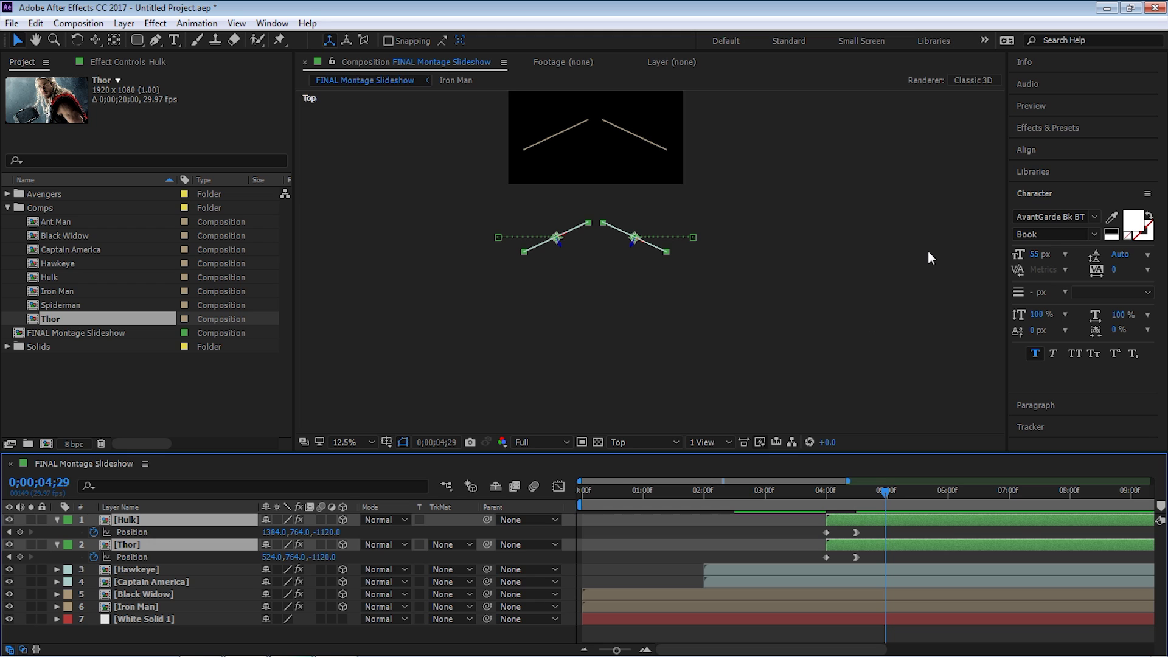
key(shift+Down)
key(shift+Down)
key(shift+Down)
key(shift+Down)
key(shift+Down)
key(shift+Down)
key(shift+Down)
key(shift+Down)
key(shift+Down)
key(shift+Down)
key(shift+Down)
key(shift+Down)
key(shift+Down)
key(shift+Down)
key(shift+Down)
key(shift+Down)
key(shift+Down)
key(shift+Down)
key(shift+Down)
key(shift+Down)
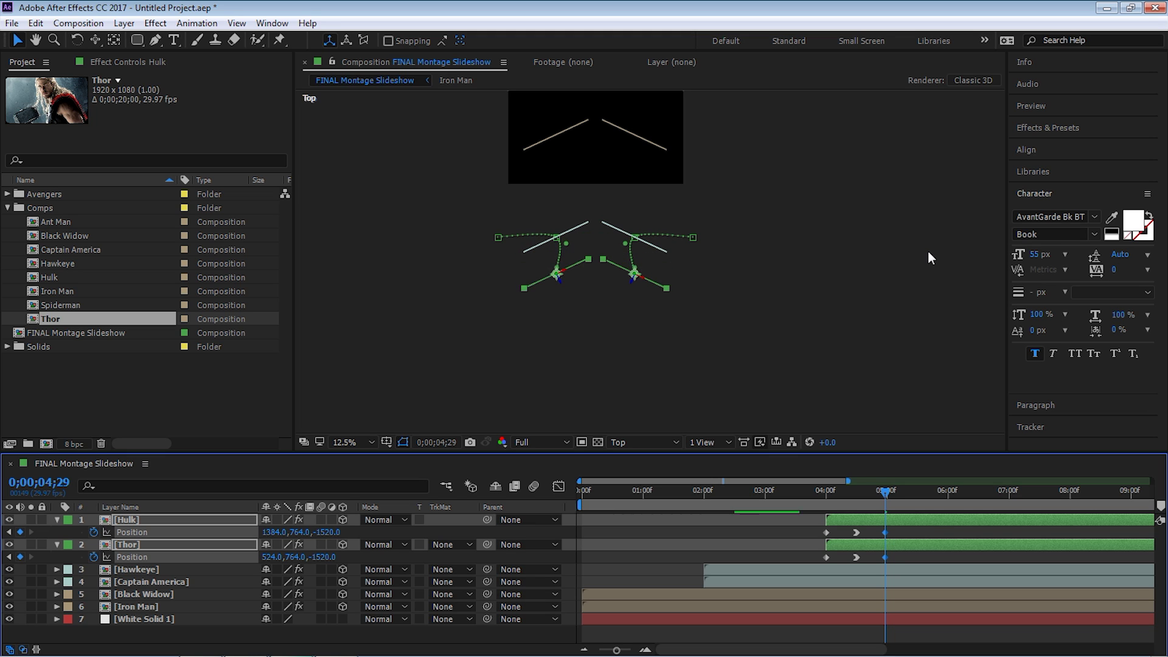
key(shift+Down)
key(shift+Down)
key(shift+Down)
key(shift+Down)
key(shift+Down)
key(shift+Down)
key(shift+Down)
key(shift+Down)
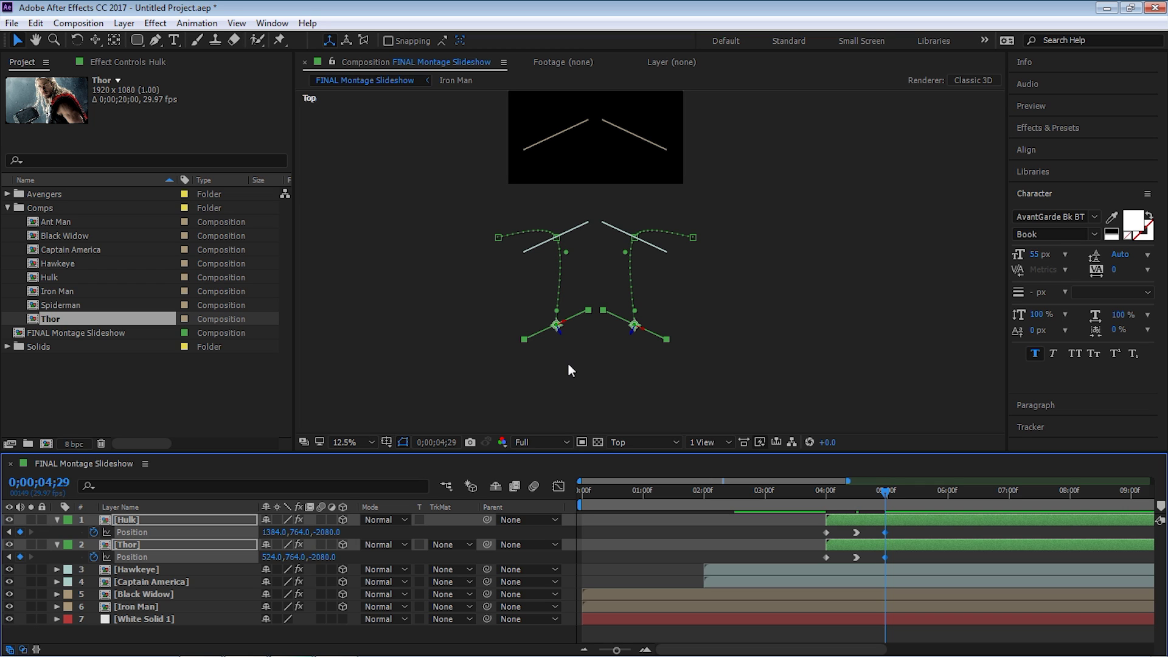
key(Delete)
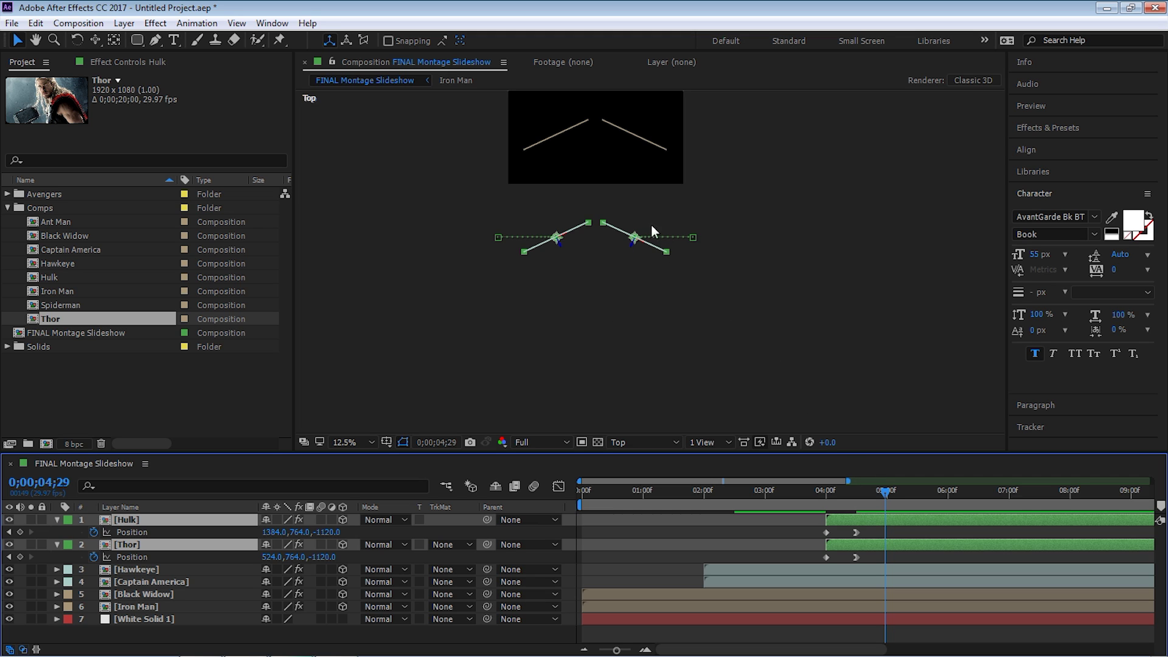
click(651, 443)
click(644, 433)
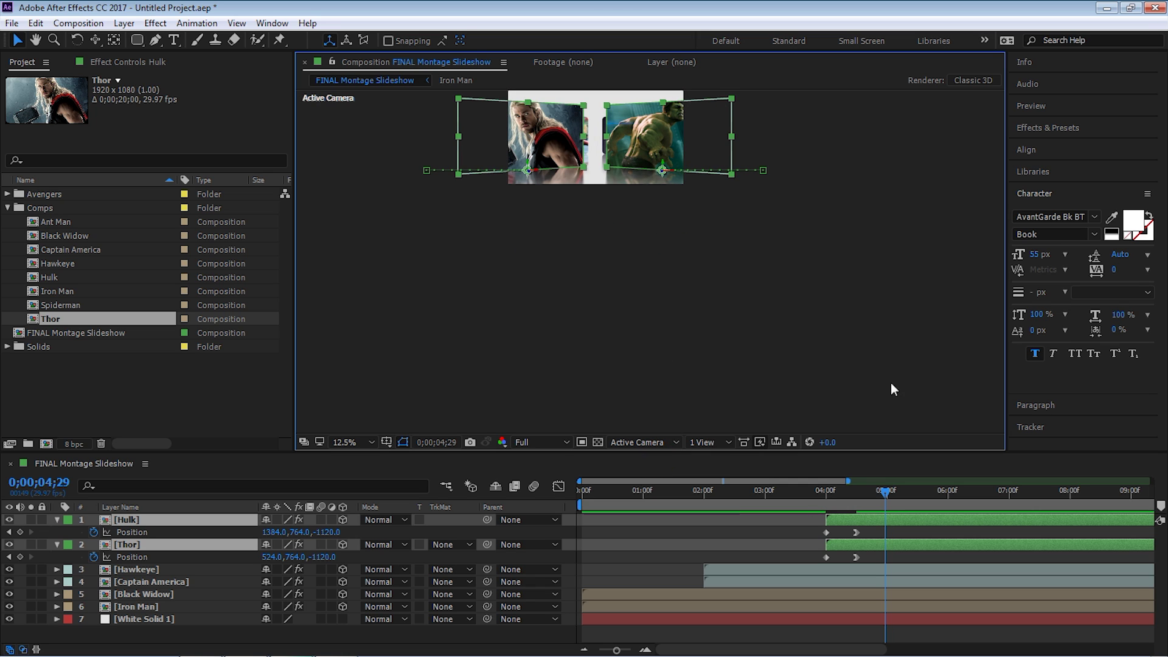
click(641, 442)
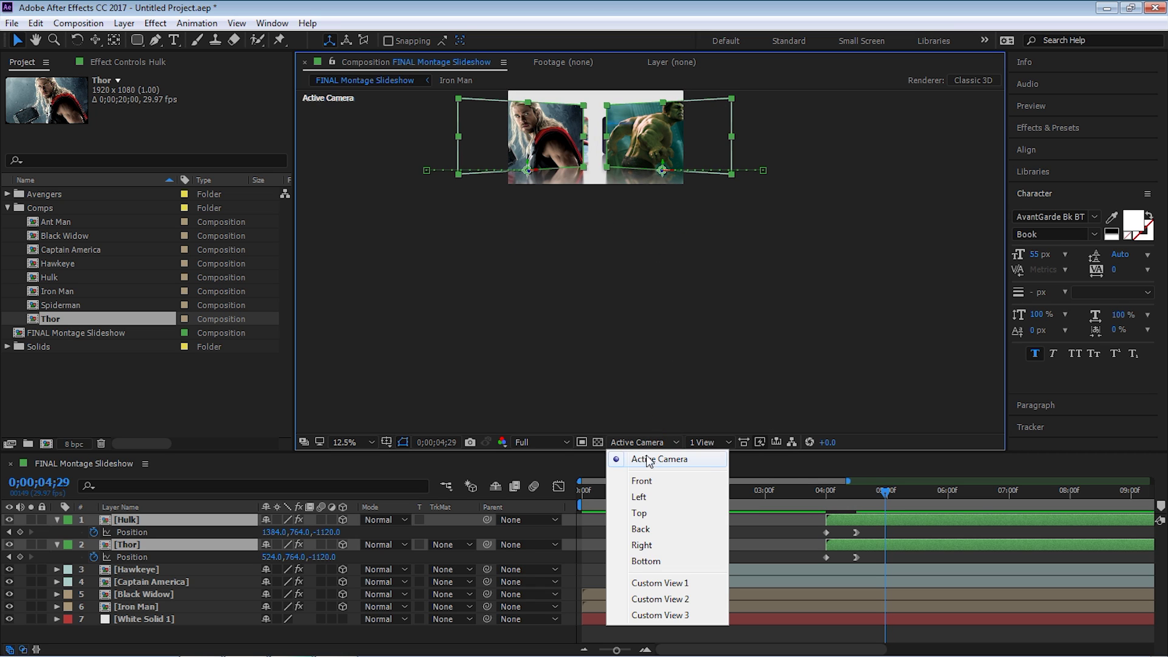
click(582, 338)
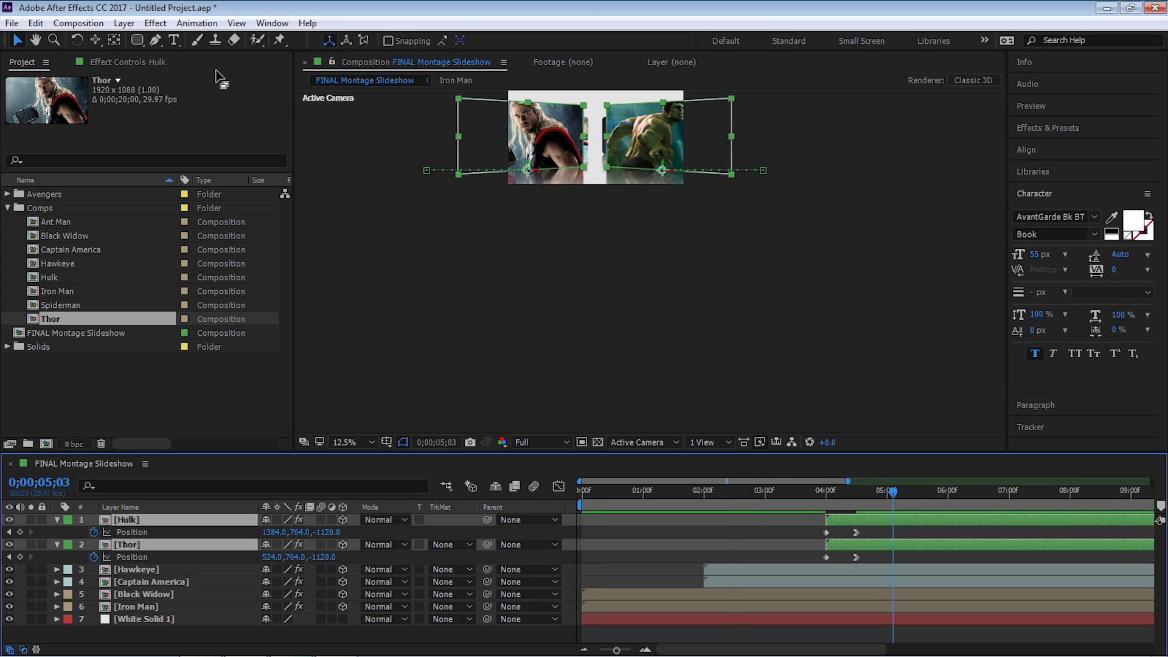
Add a null object to the composition and name it TEMP
click(121, 23)
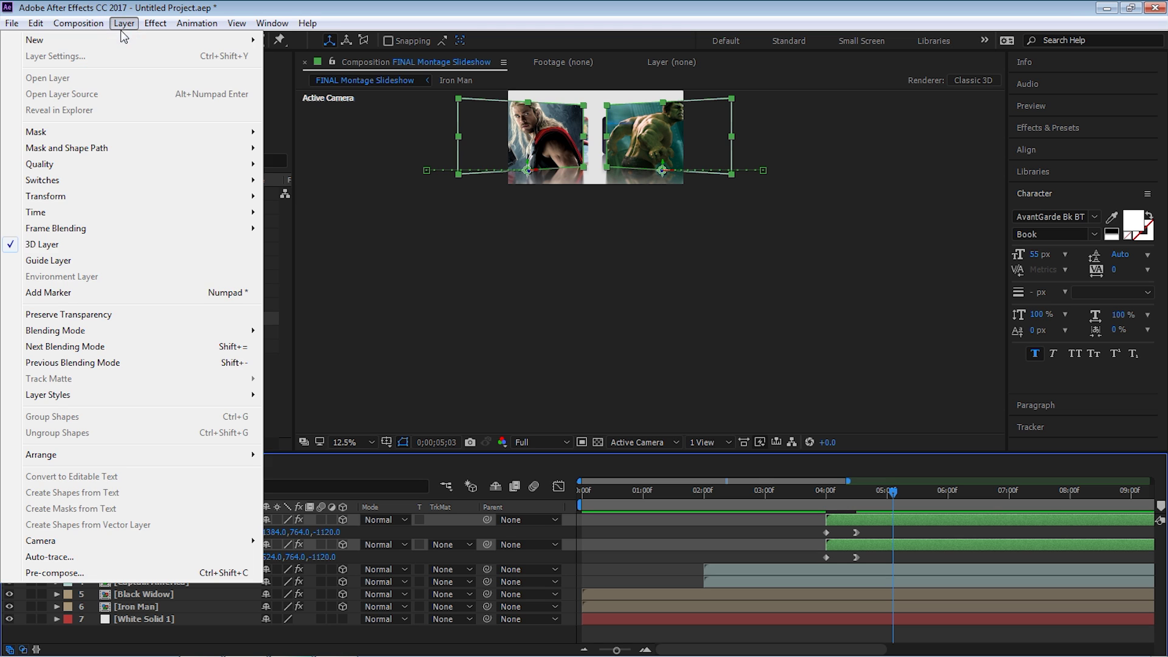
mouse_move(127, 40)
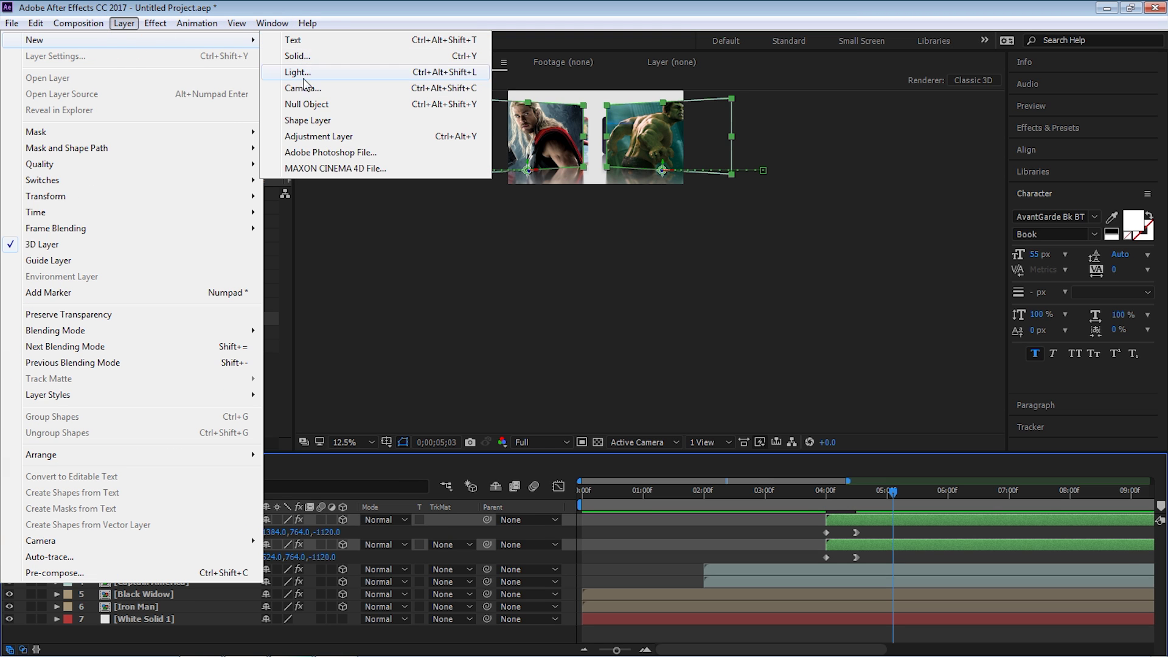
click(304, 104)
key(Return)
text(TEMP)
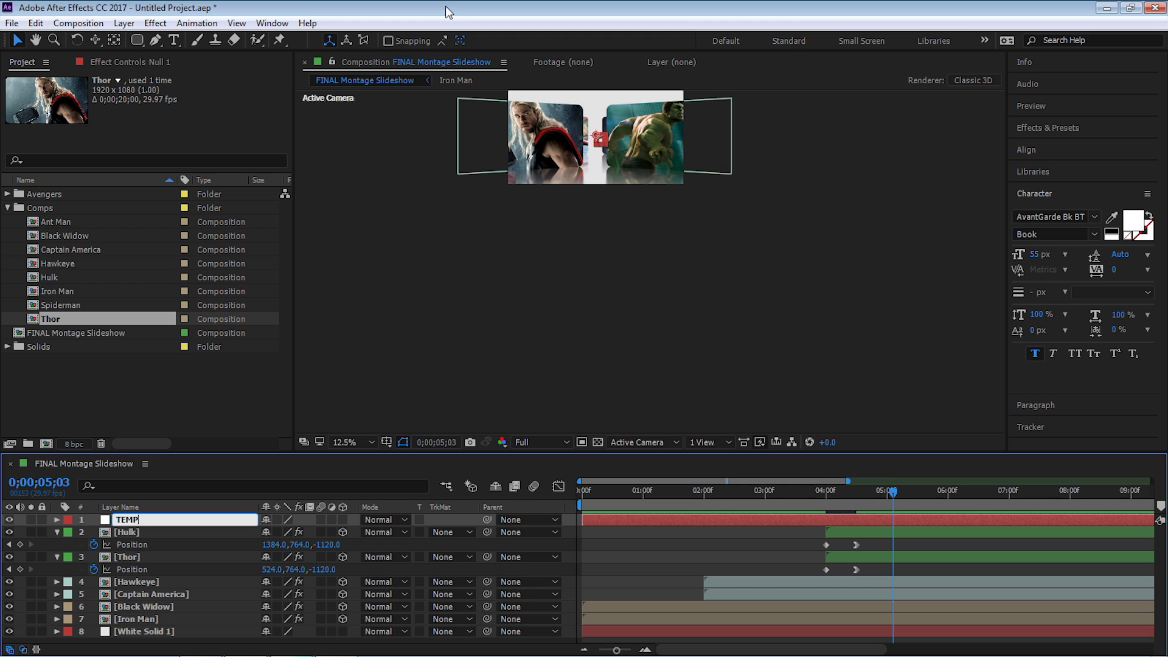
key(Return)
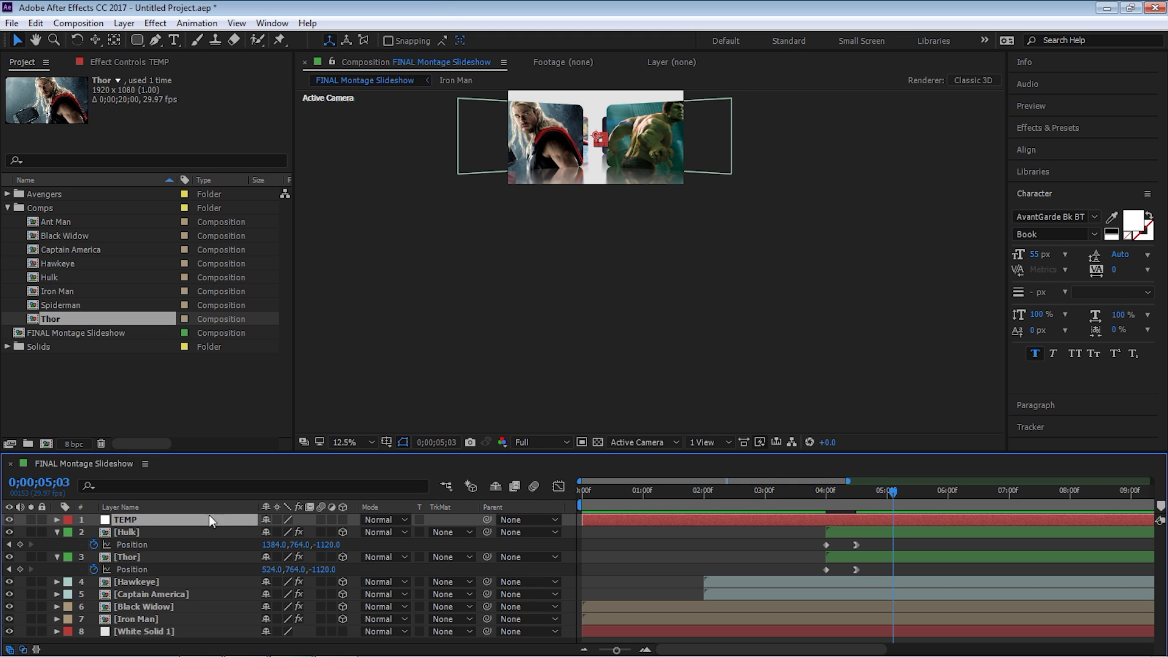
Give the TEMP null the Green label and make it a 3D layer
click(68, 519)
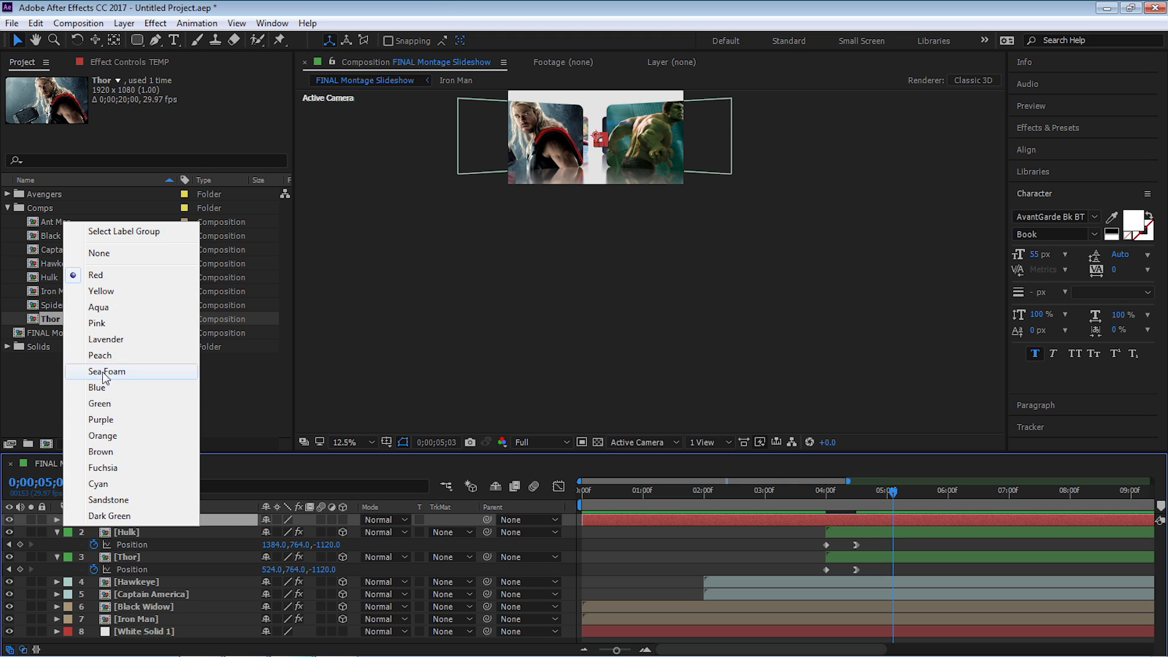
click(108, 404)
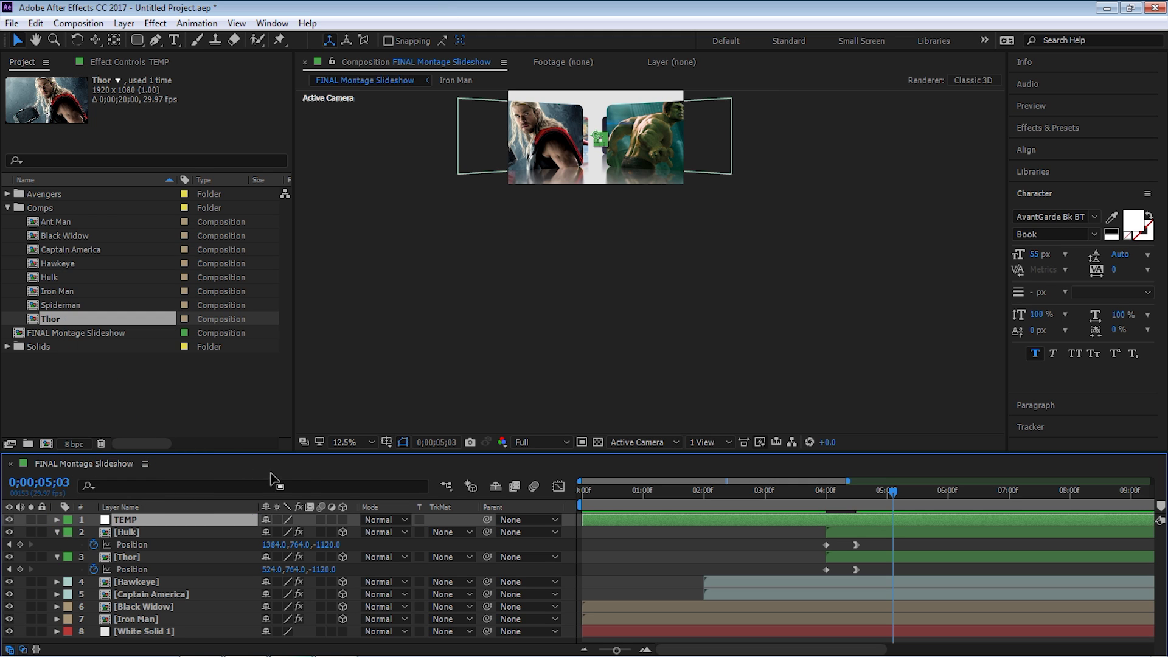
click(341, 519)
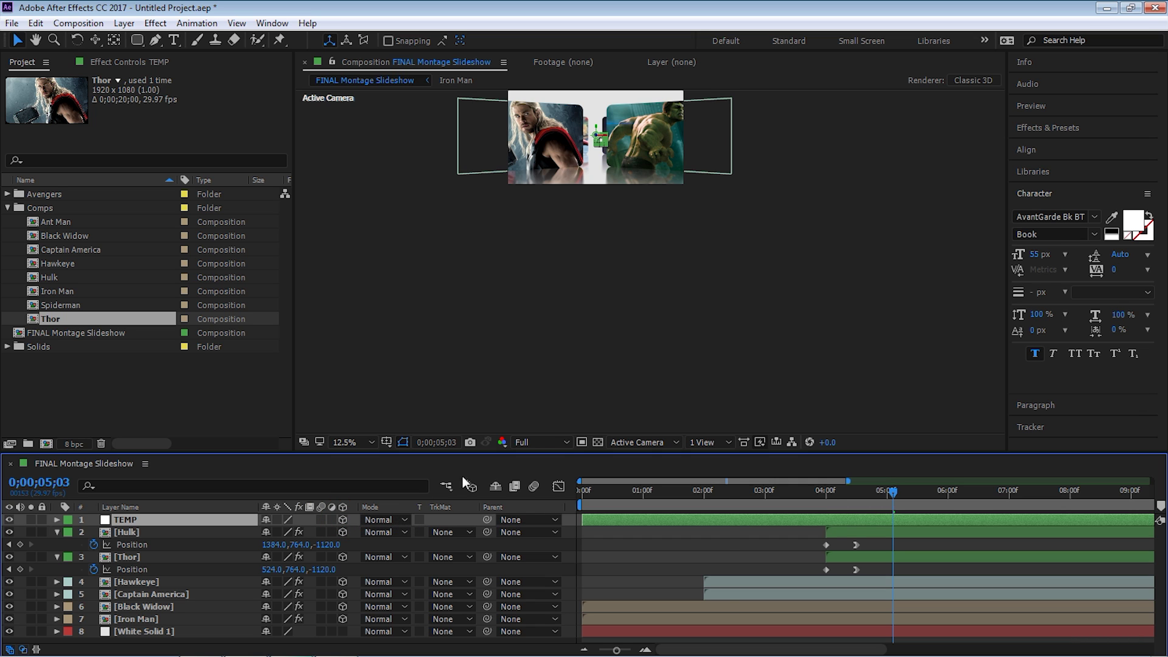
Switch the composition to the Top view and parent the Hulk and Thor layers to the TEMP null
click(651, 442)
click(650, 513)
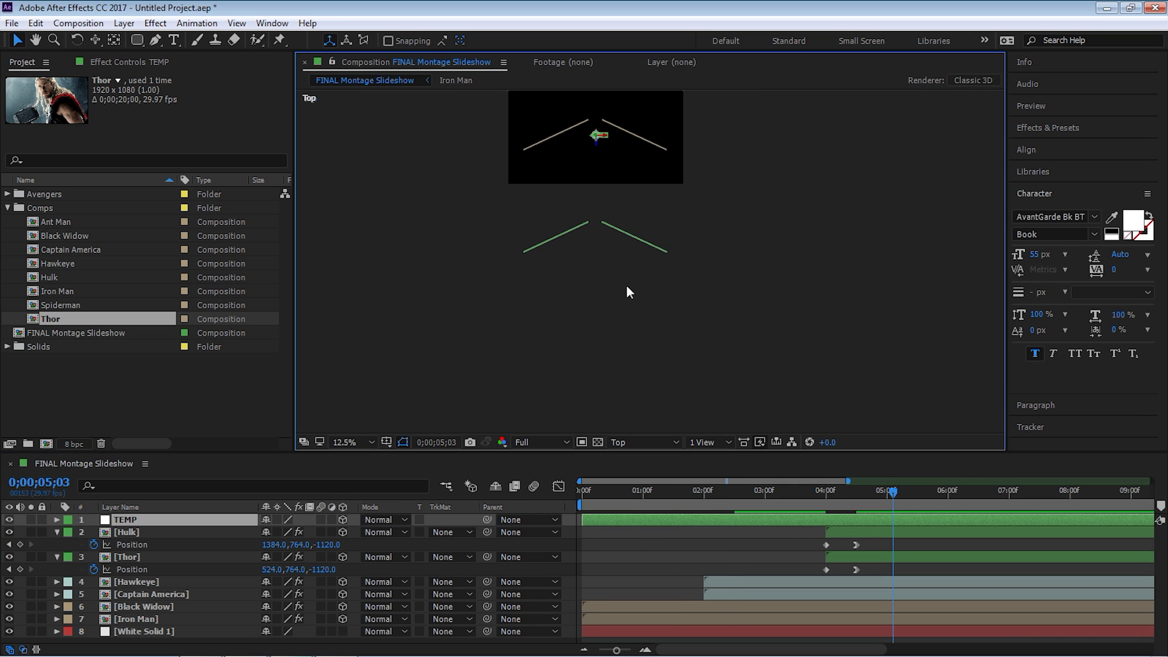
click(128, 531)
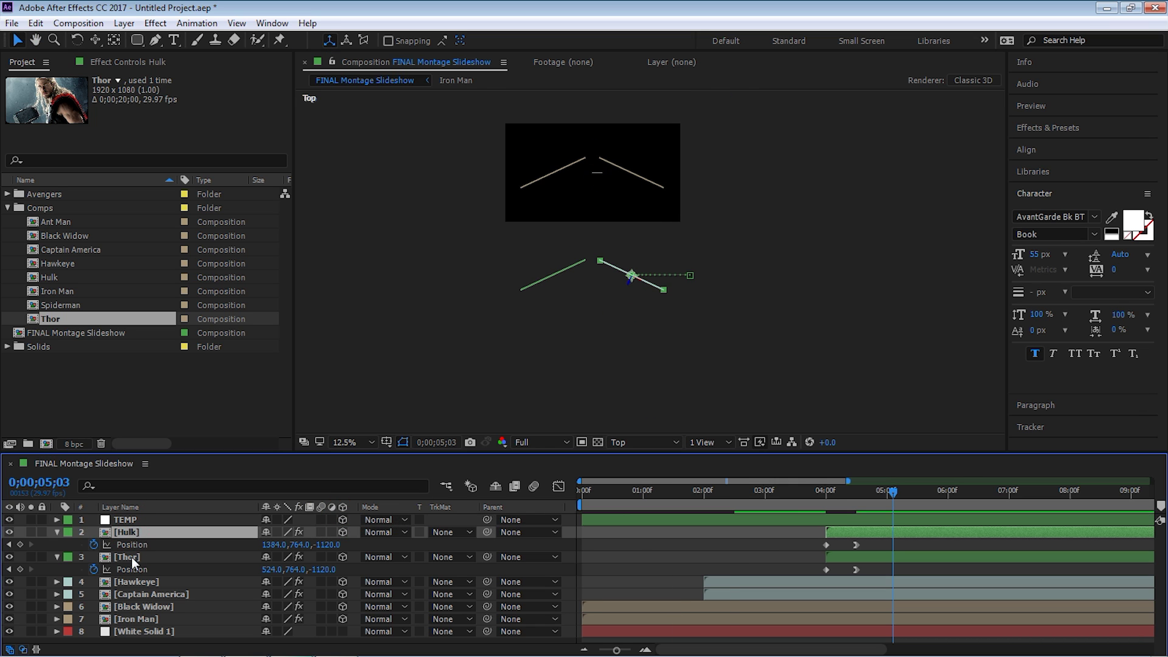
ctrl+click(131, 556)
drag(488, 530, 129, 518)
Move the TEMP null forward along Z until the parented Hulk and Thor pair sits at Z -2320, in front of the Hawkeye pair
click(129, 518)
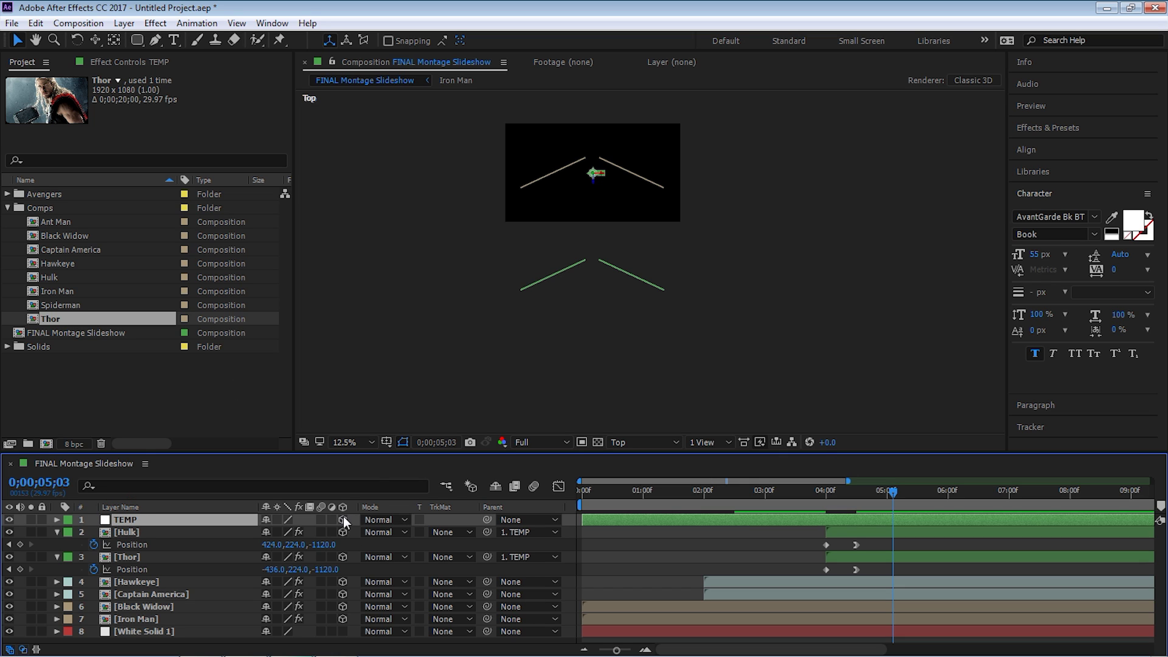
click(141, 556)
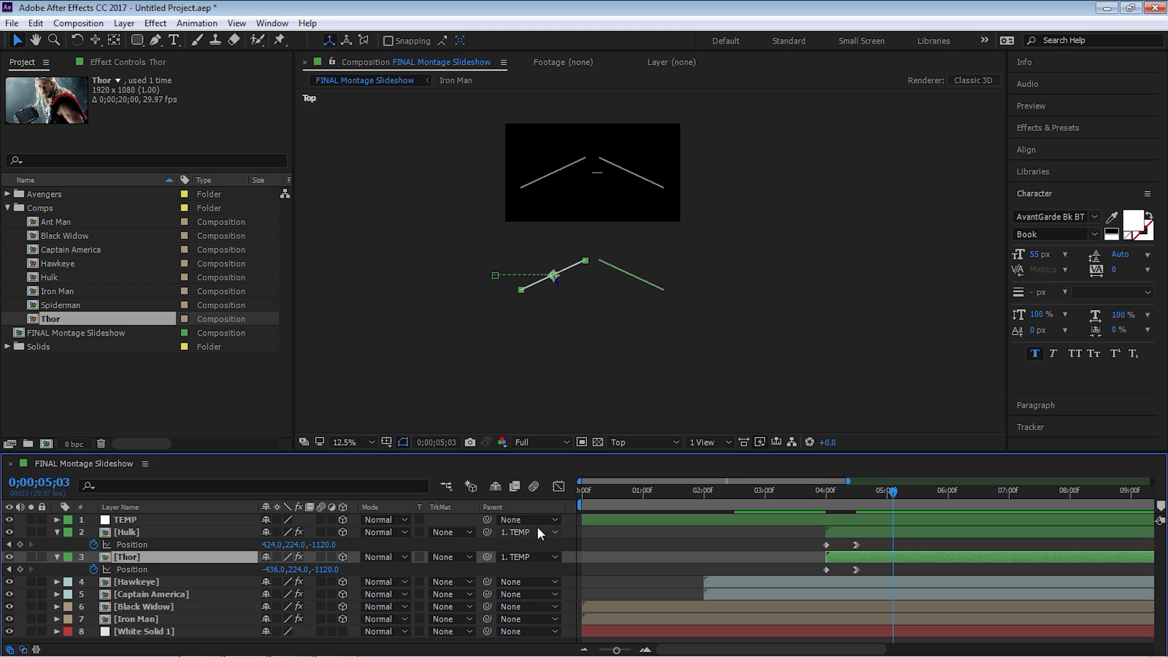
click(186, 518)
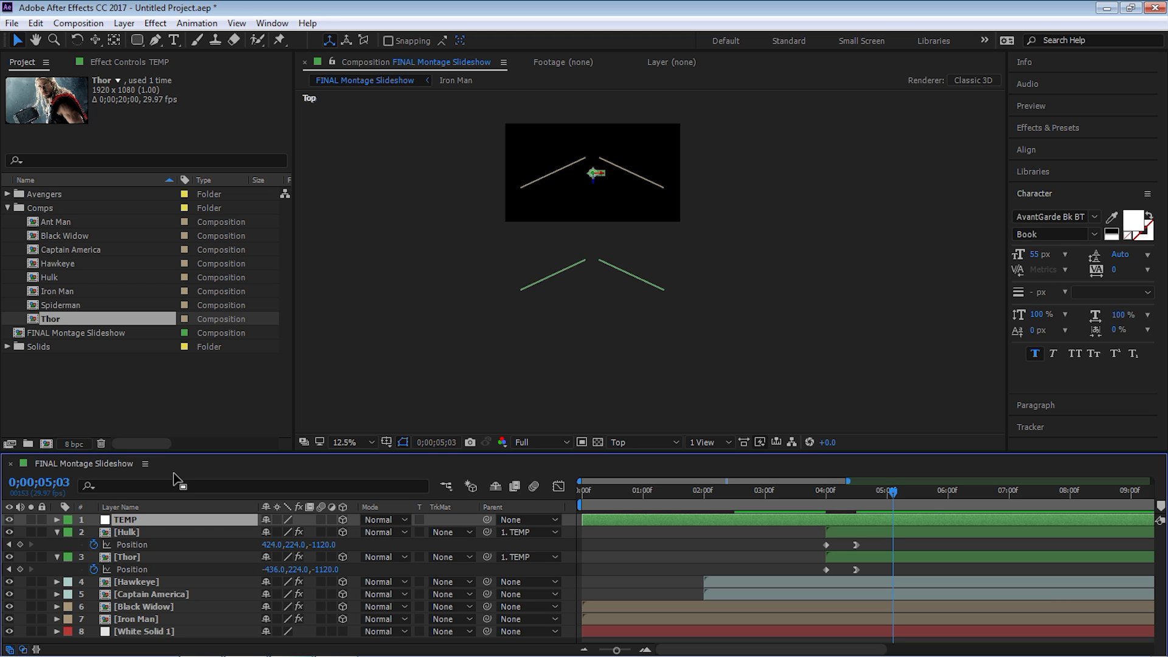
click(579, 300)
scroll(578, 292, down, 1)
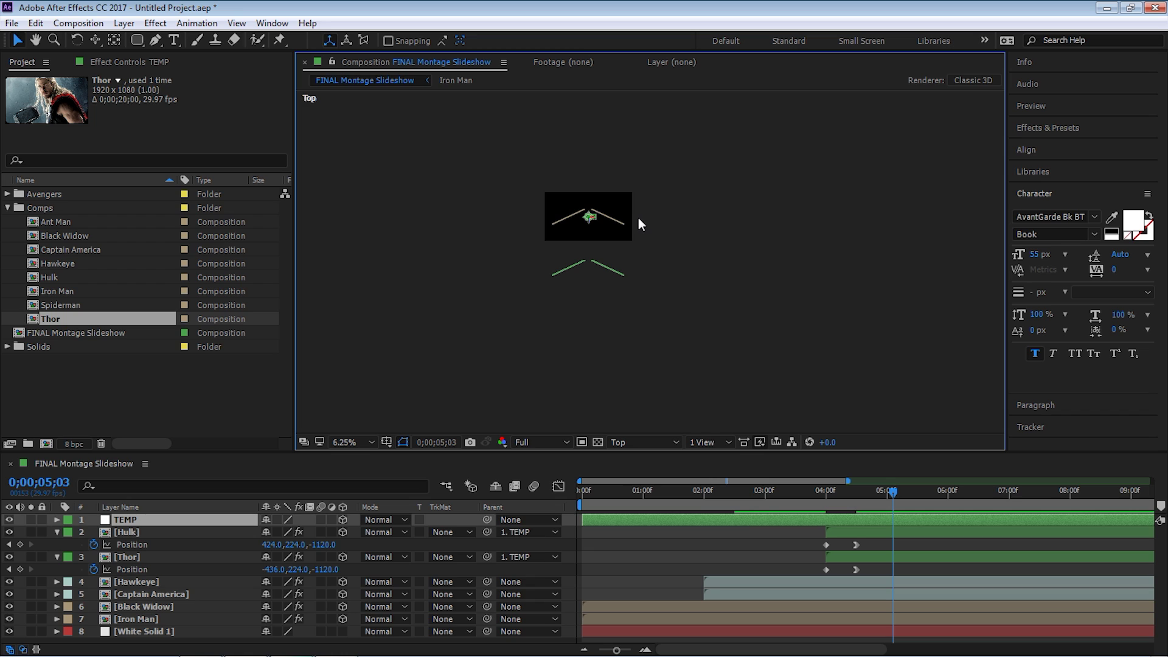
key(Return)
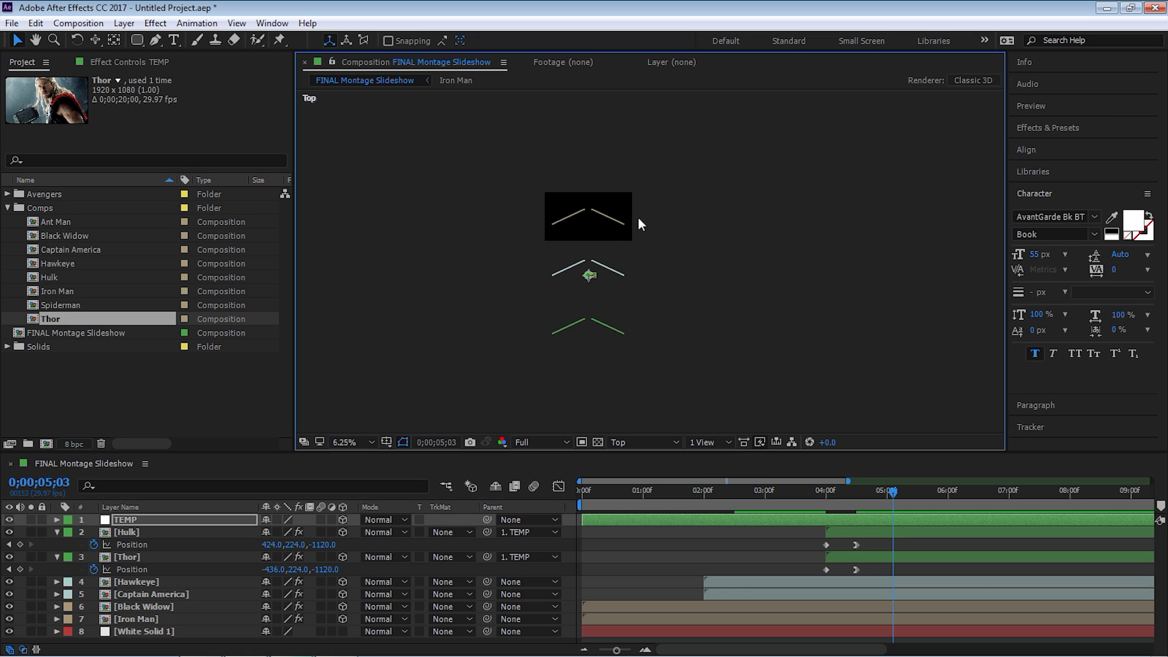
scroll(639, 219, up, 1)
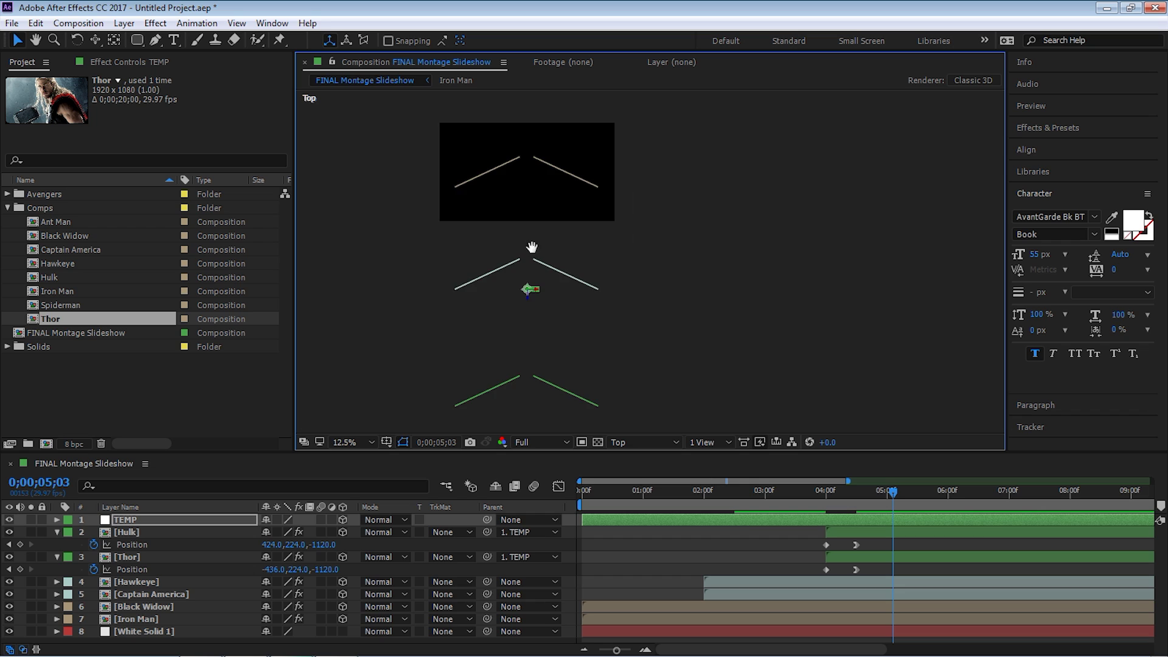
drag(532, 246, 536, 220)
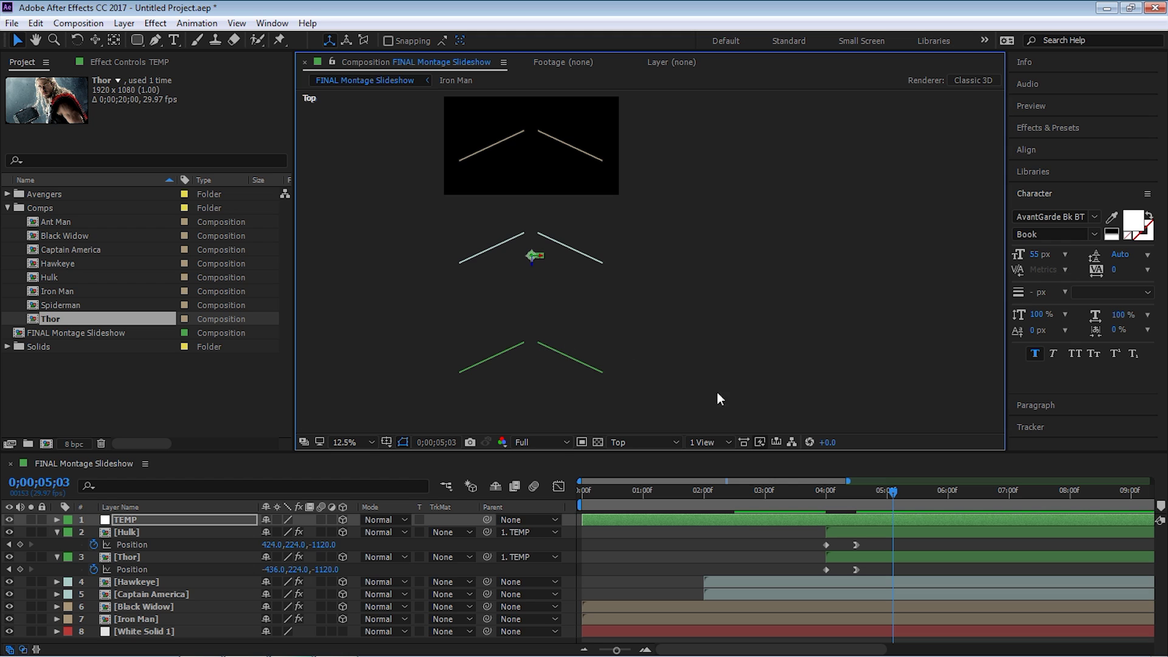
Unparent the Hulk and Thor layers from TEMP by setting their parent to None
click(139, 534)
click(128, 559)
click(129, 533)
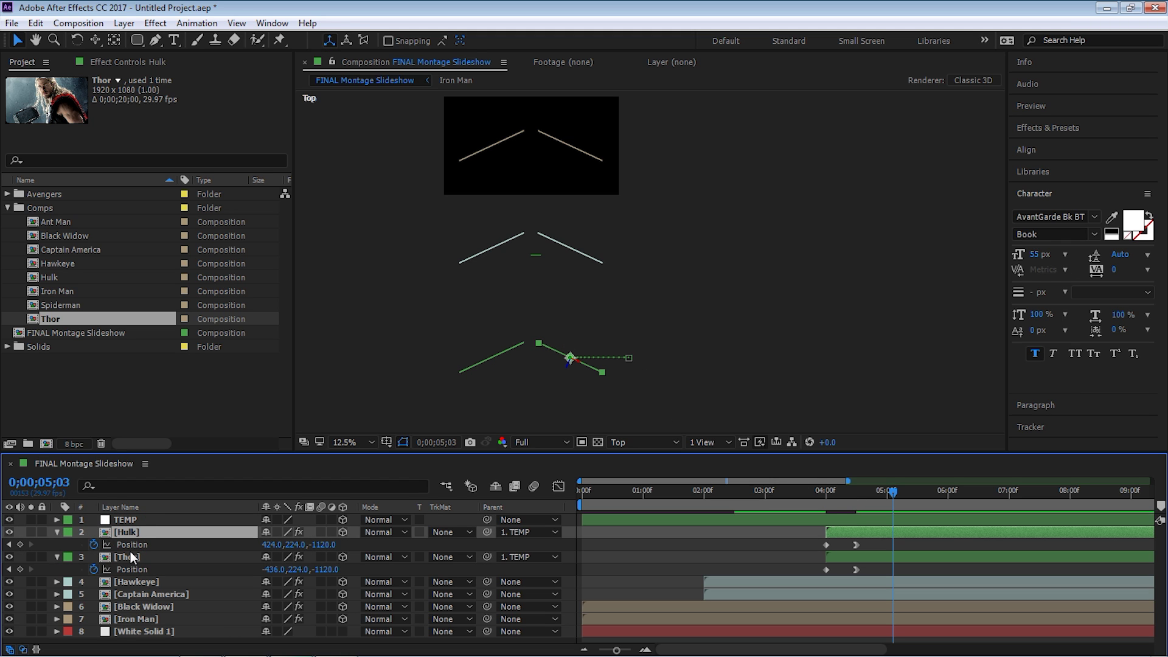
click(130, 551)
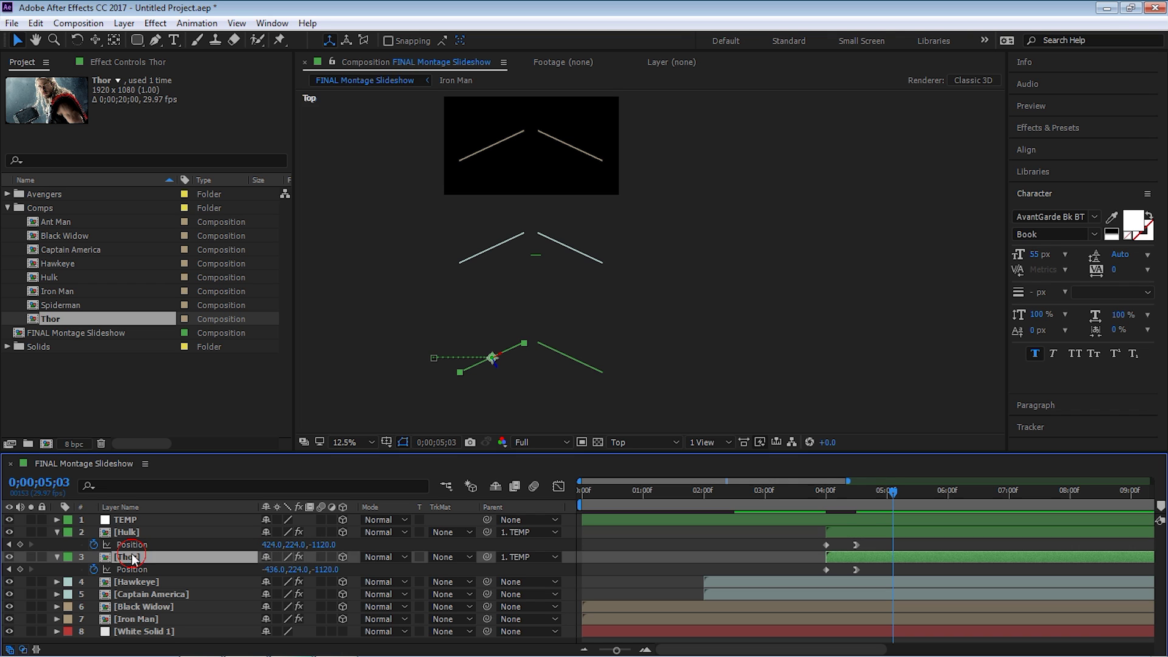
key(ctrl+Up)
key(ctrl+Up)
click(130, 533)
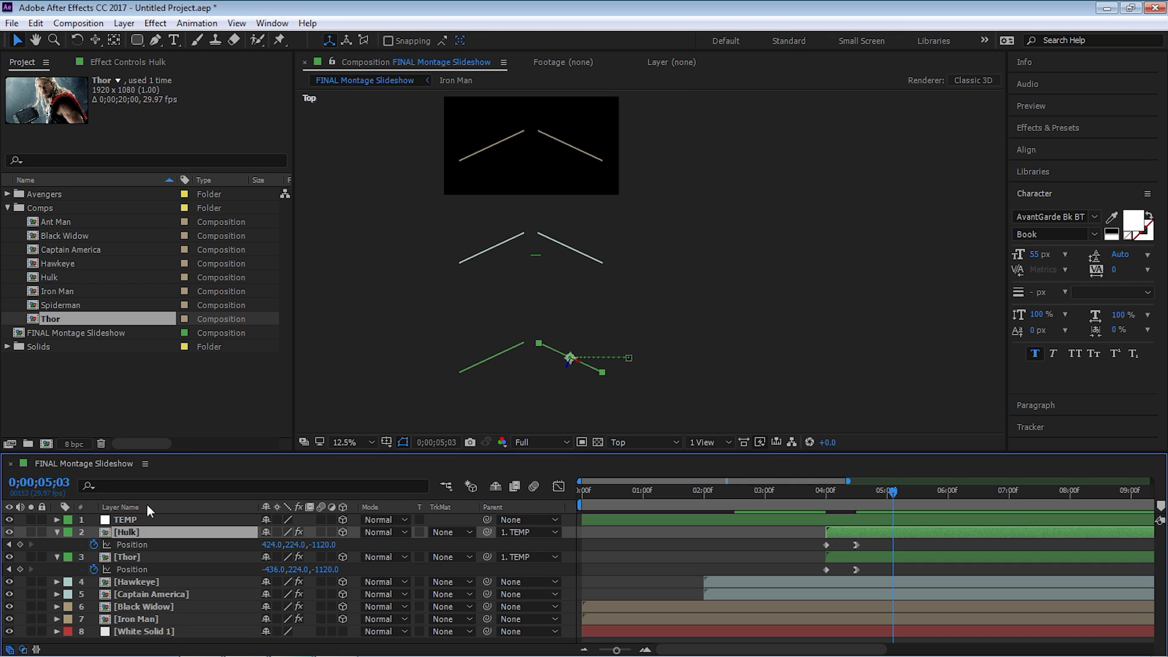
shift+click(127, 556)
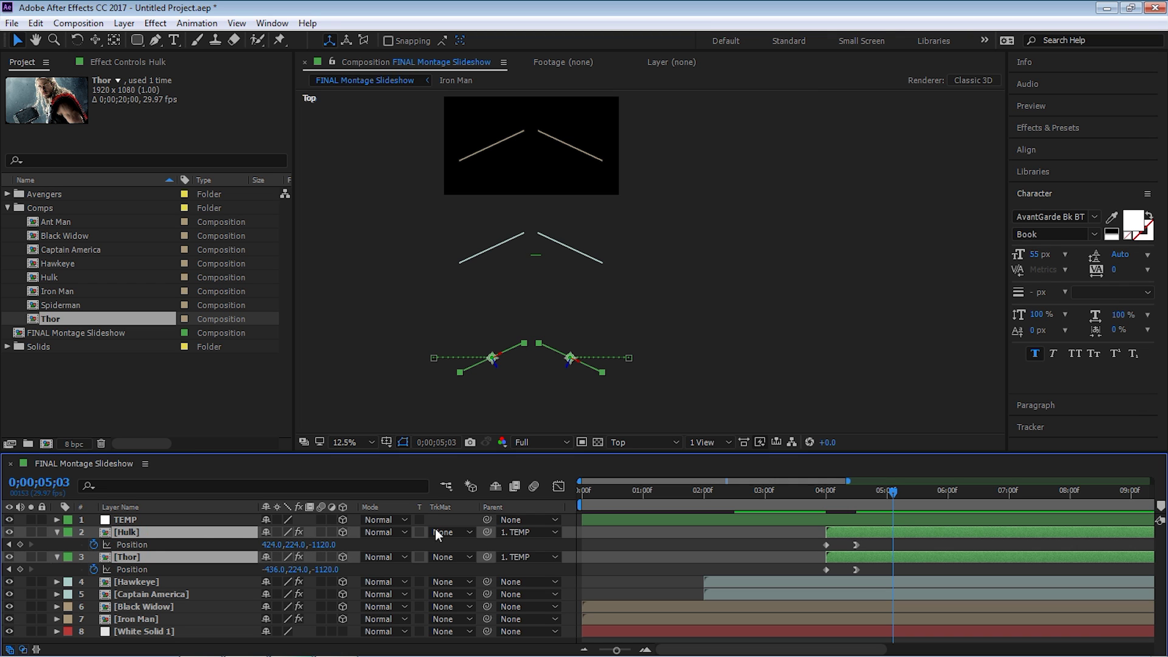
click(514, 532)
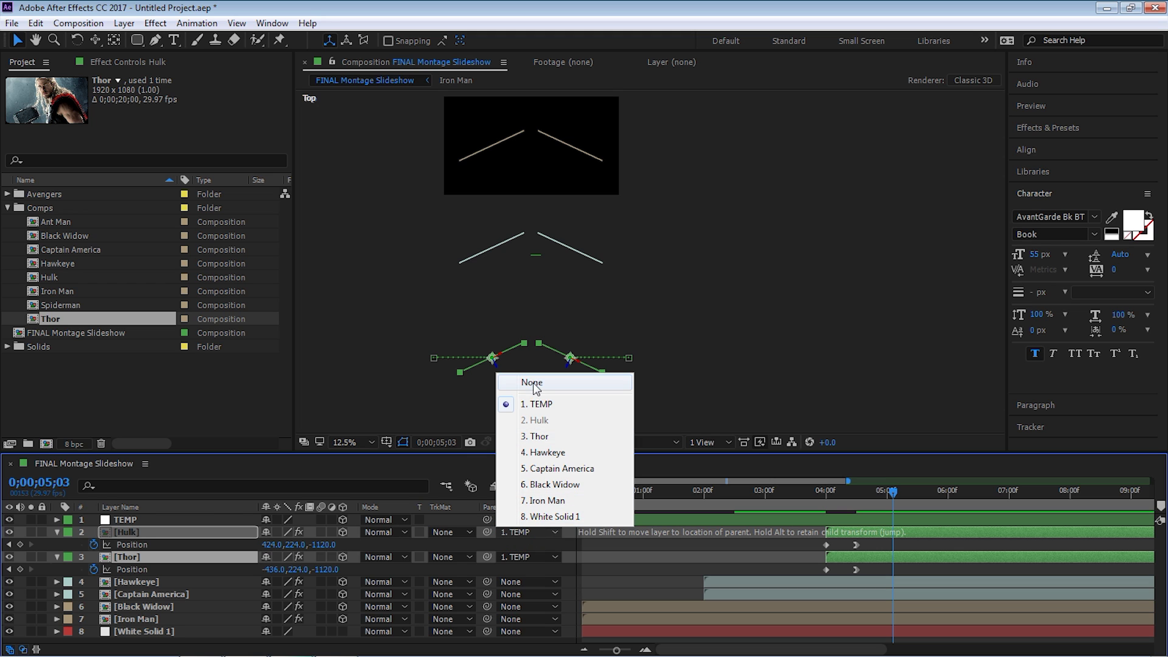
click(533, 383)
Collapse the Hulk and Thor layers, duplicate them and place the copies together above the originals
click(131, 520)
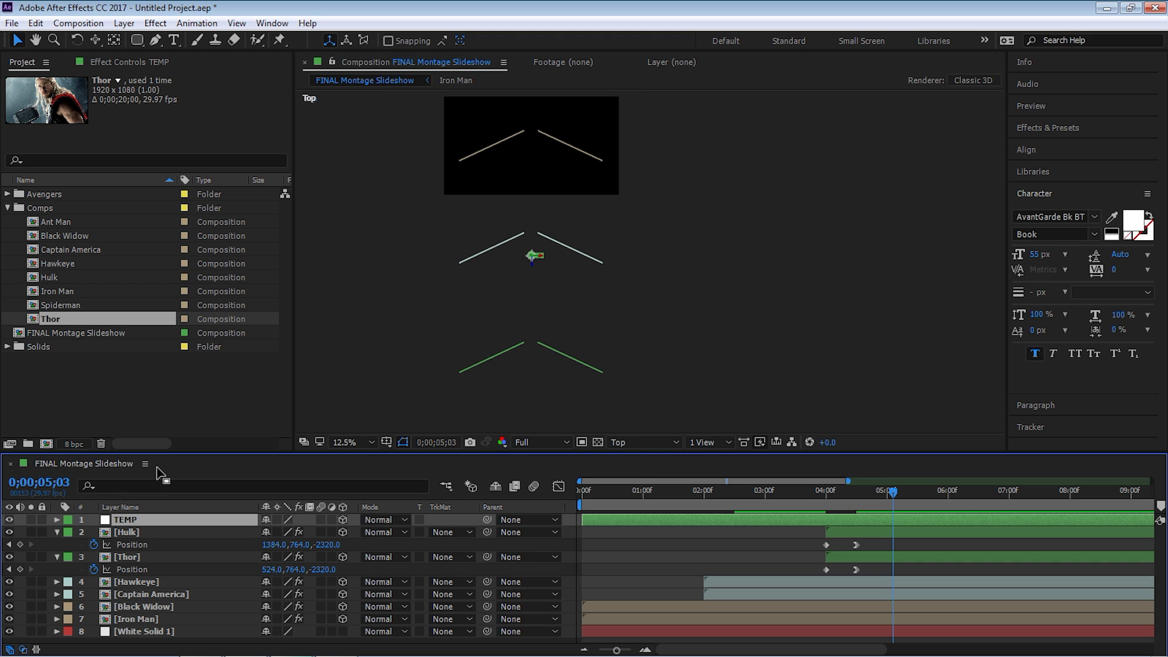
click(54, 532)
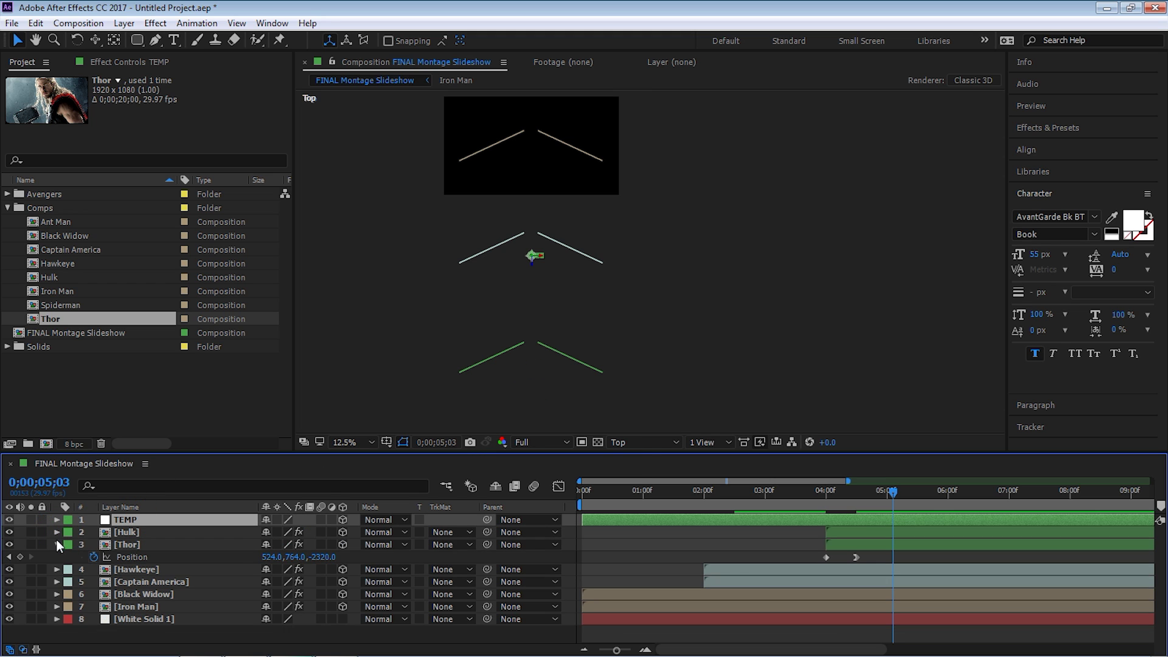
click(56, 544)
click(118, 532)
shift+click(127, 544)
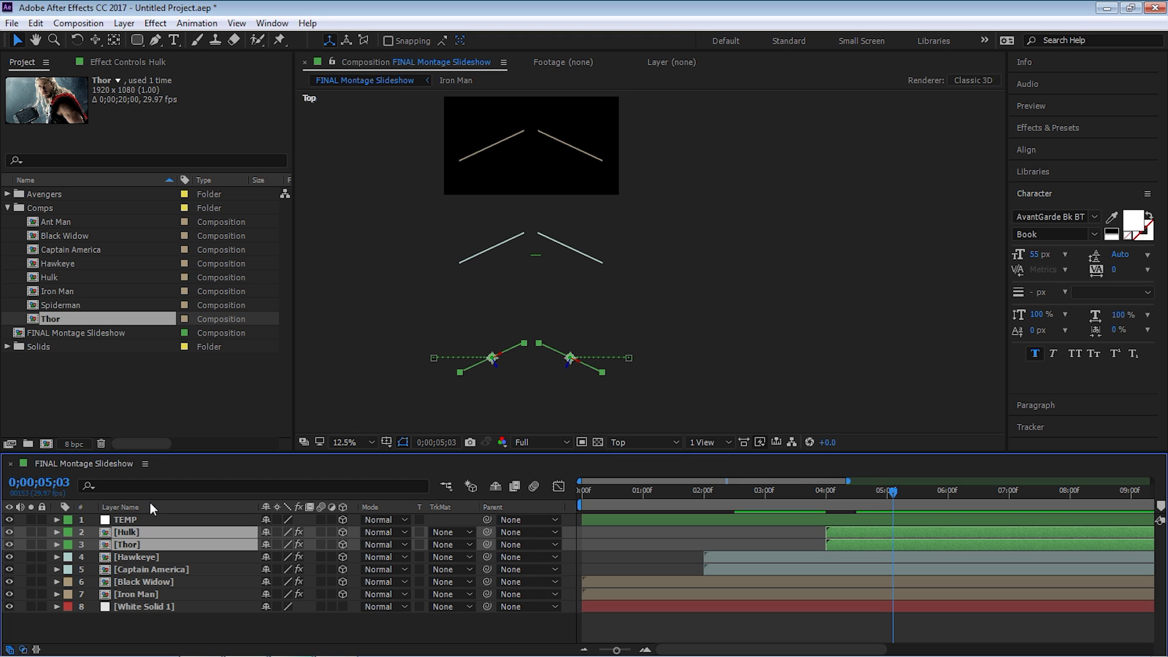
key(ctrl+d)
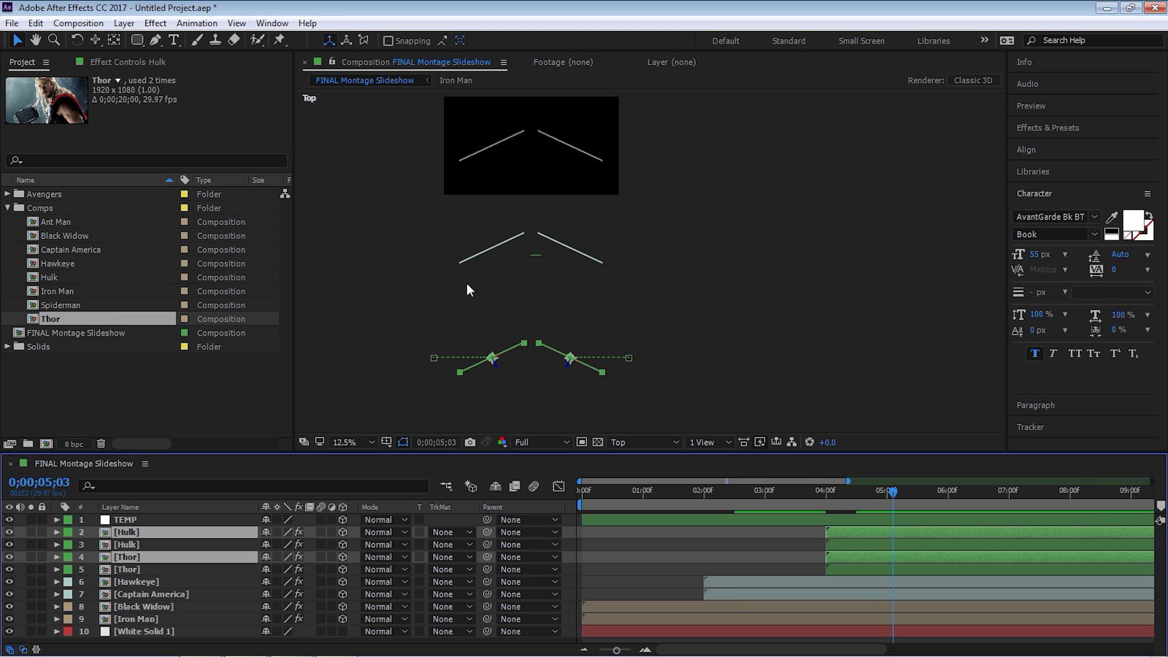
key(ctrl+bracketright)
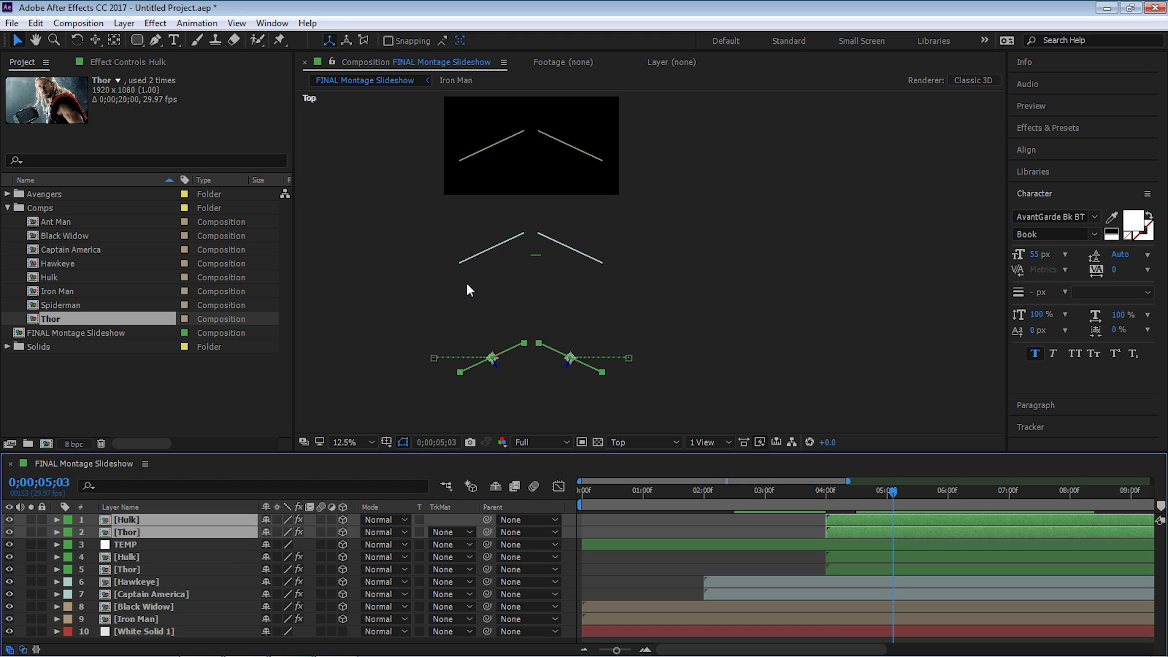
Shift the duplicated Hulk and Thor layers to start at 0;00;06;00
click(946, 492)
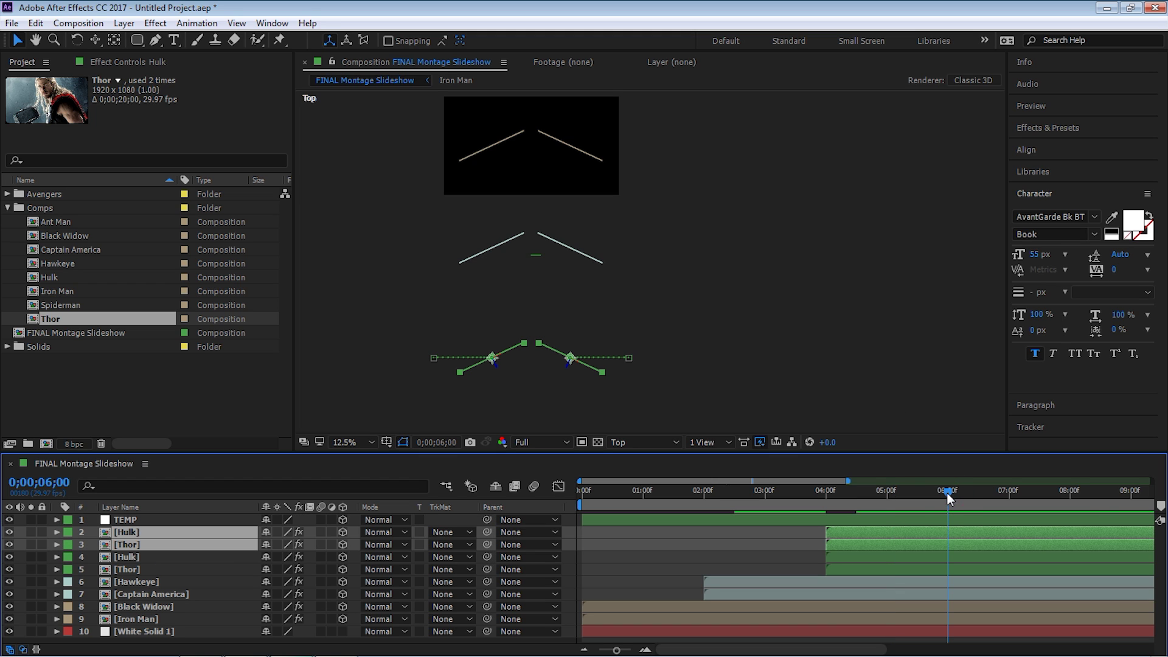
drag(874, 532, 892, 534)
mouse_move(964, 535)
mouse_down()
mouse_move(990, 537)
mouse_move(966, 534)
mouse_up()
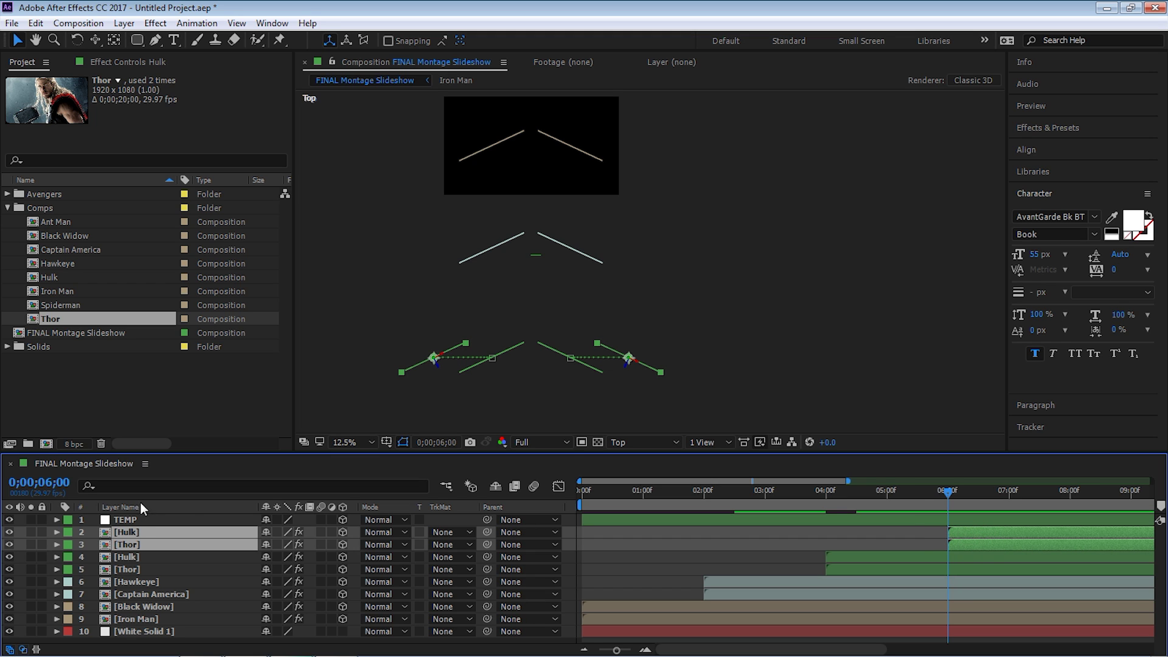
Replace the duplicated Hulk layer with the Spiderman composition and the duplicated Thor layer with Ant Man
click(130, 530)
drag(70, 307, 148, 531)
click(128, 544)
drag(73, 221, 140, 538)
Give the Spiderman and Ant Man layers the Peach label
shift+click(133, 531)
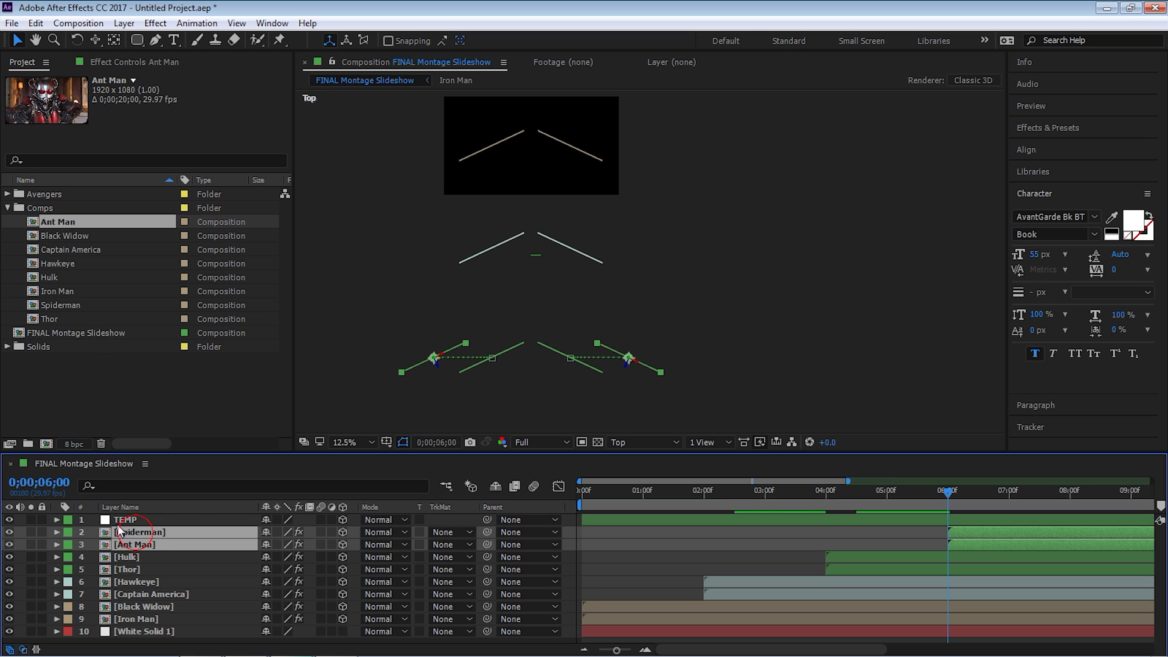
click(67, 531)
click(103, 367)
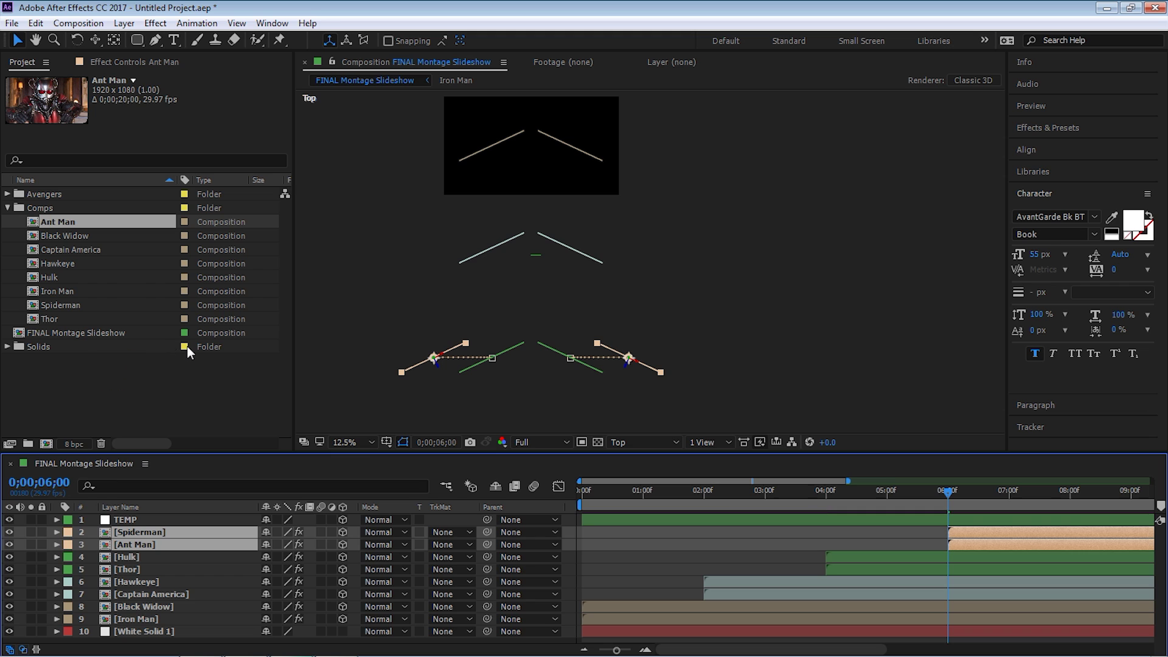
key(F2)
Parent the Spiderman and Ant Man layers to the TEMP null
click(135, 531)
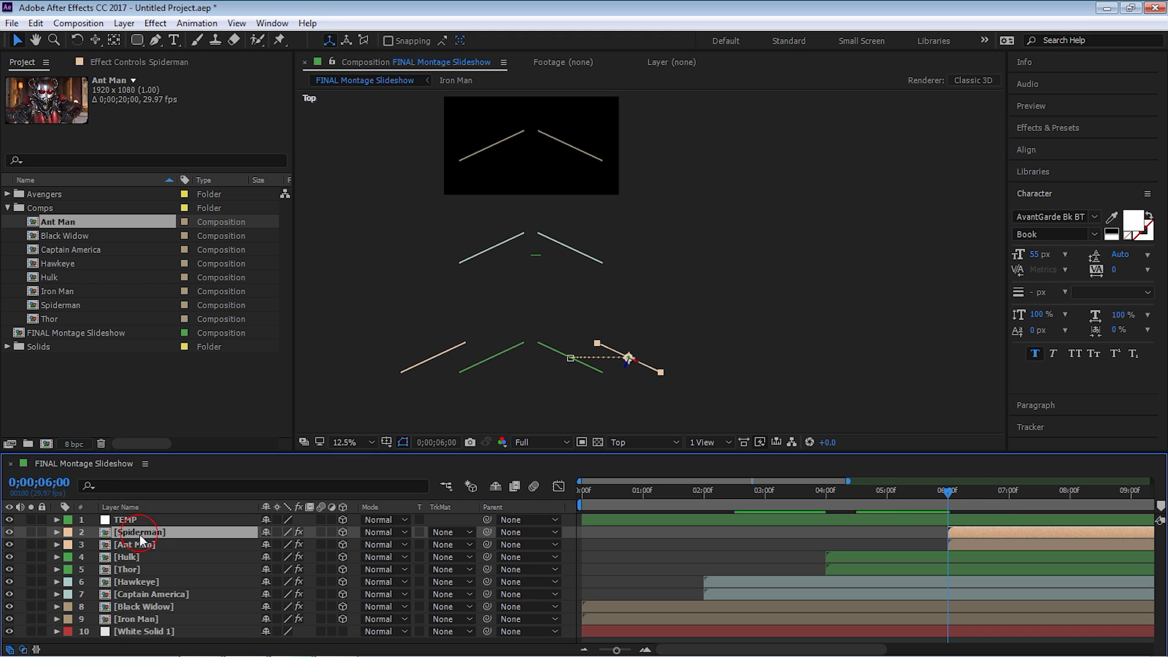
shift+click(135, 544)
drag(479, 528, 133, 517)
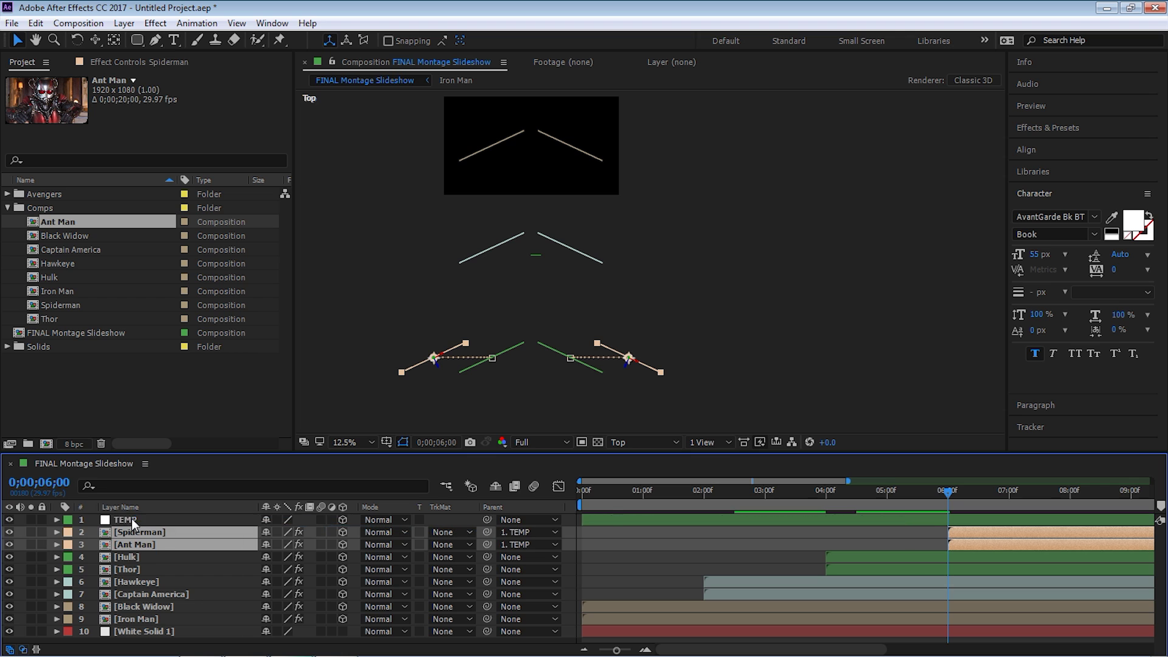
Go to about 0;00;06;26 and move the TEMP null forward along Z so the Spiderman and Ant Man pair sits in front of Hulk and Thor
click(131, 518)
drag(718, 369, 697, 305)
click(1000, 486)
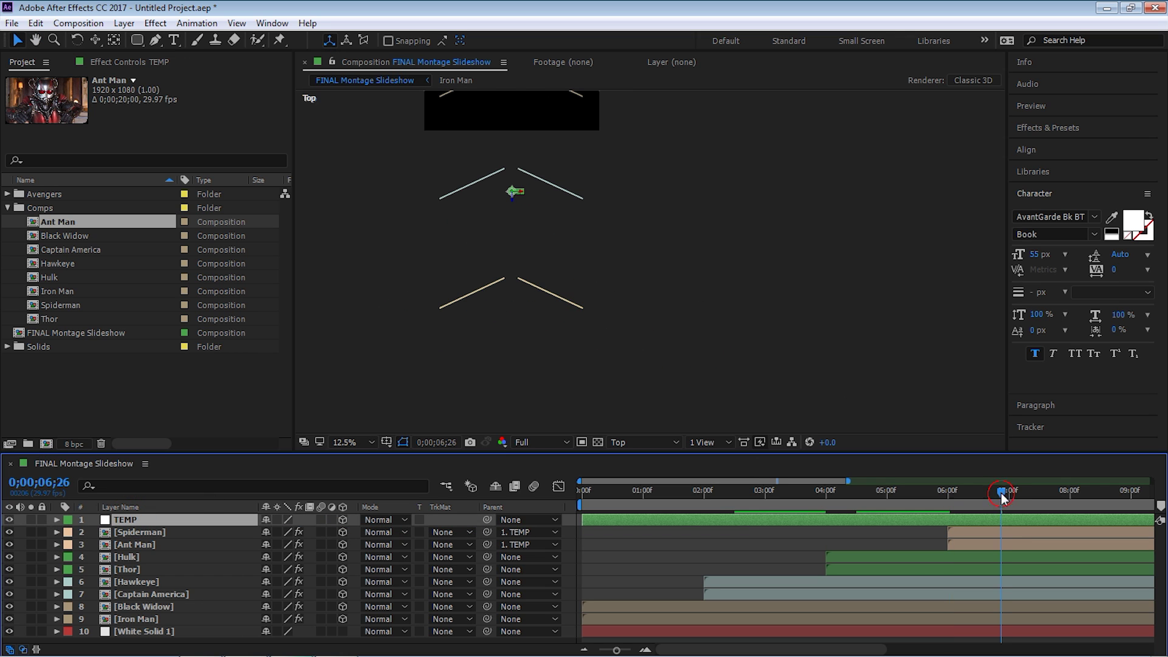
drag(756, 343, 771, 313)
click(135, 520)
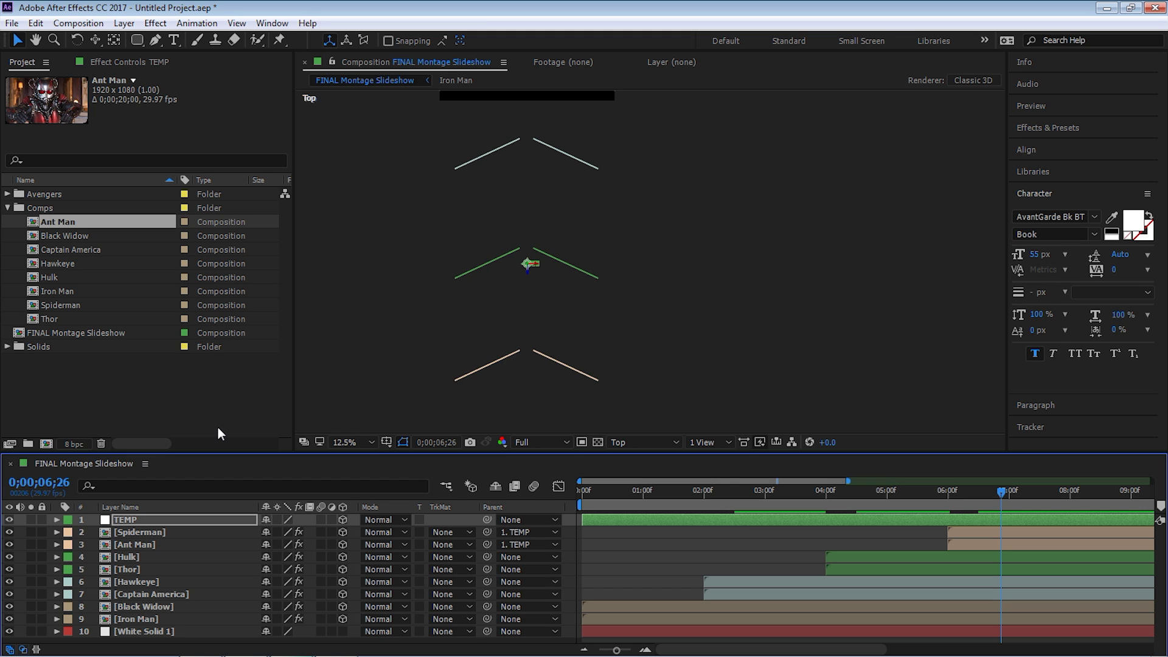
key(comma)
drag(657, 267, 626, 290)
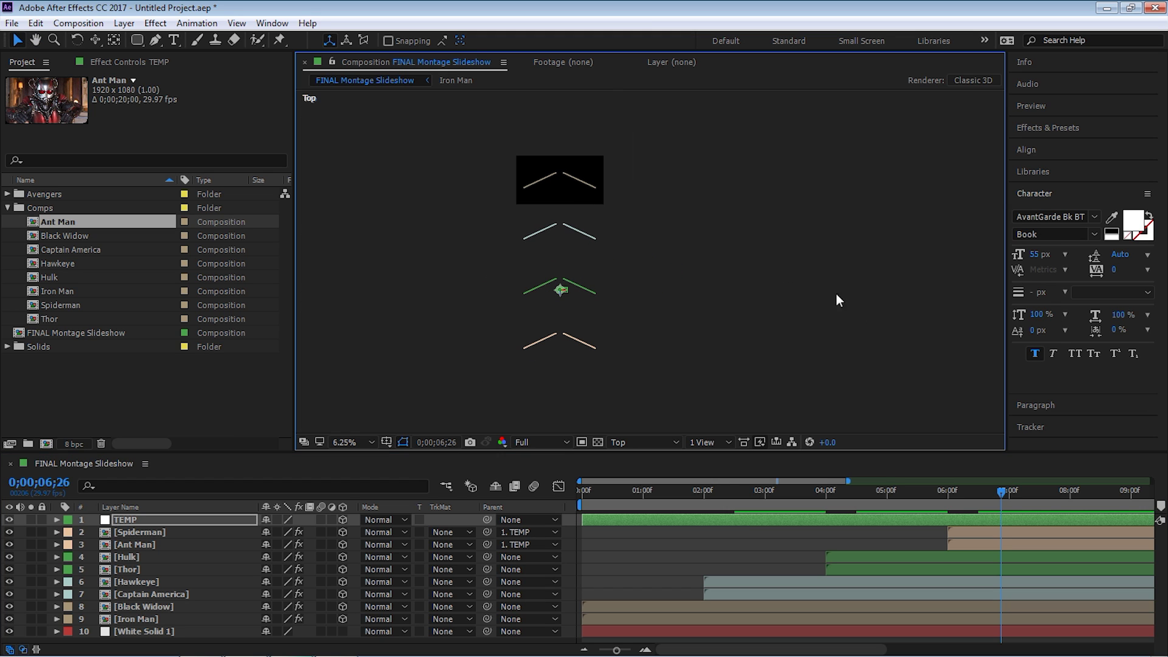
Unparent the Spiderman and Ant Man layers from the TEMP null by setting their parent to None
click(155, 533)
shift+click(135, 544)
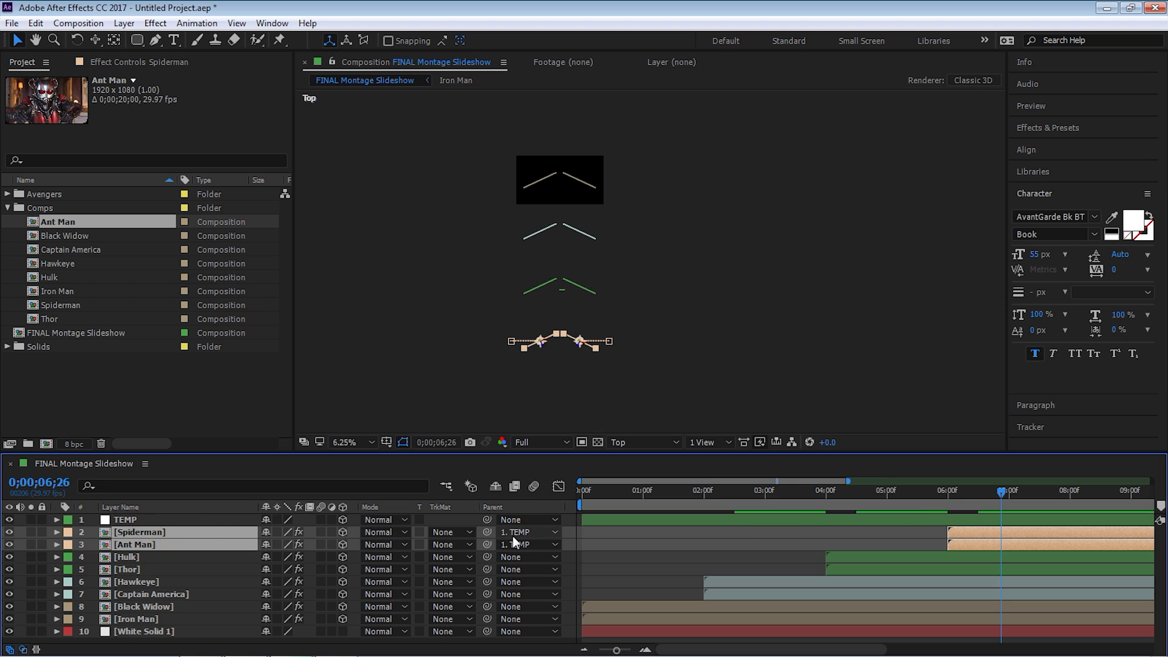
click(516, 532)
click(531, 351)
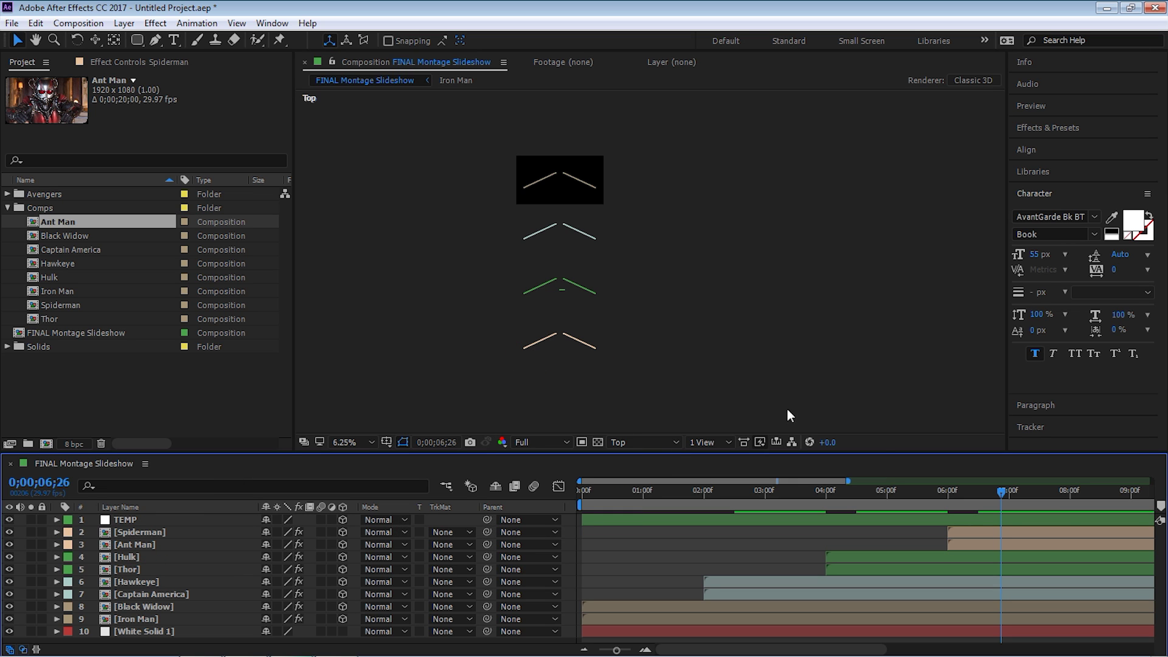
Switch the composition to the Active Camera view and add a two-node camera with the 35mm preset
click(632, 442)
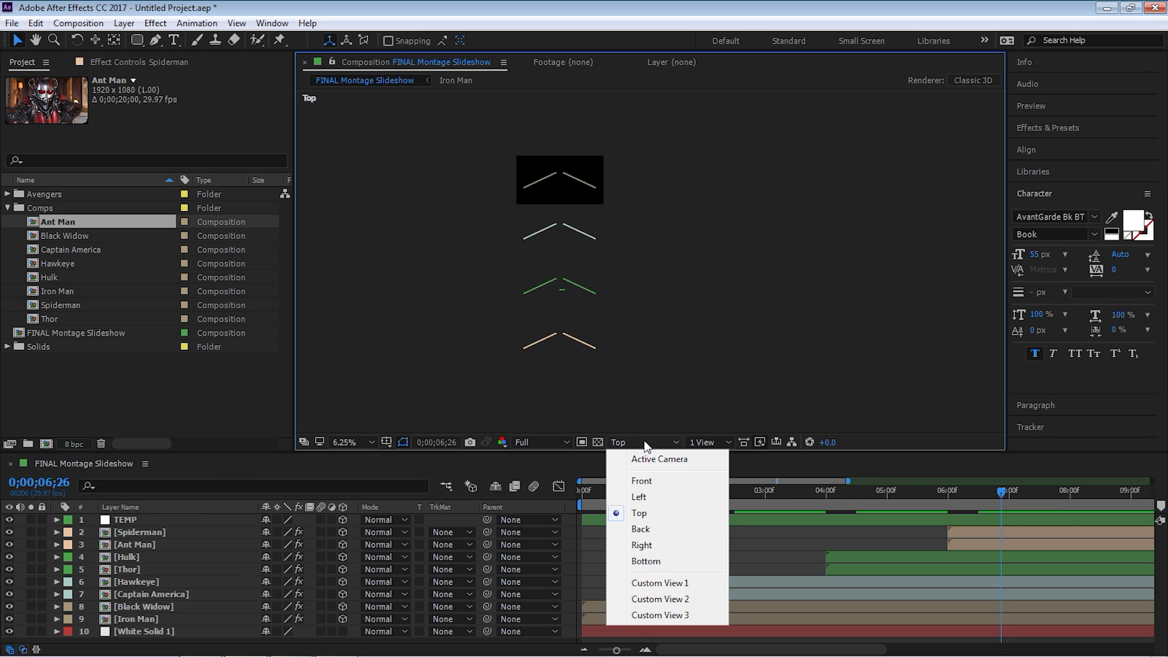
click(651, 458)
drag(598, 301, 734, 425)
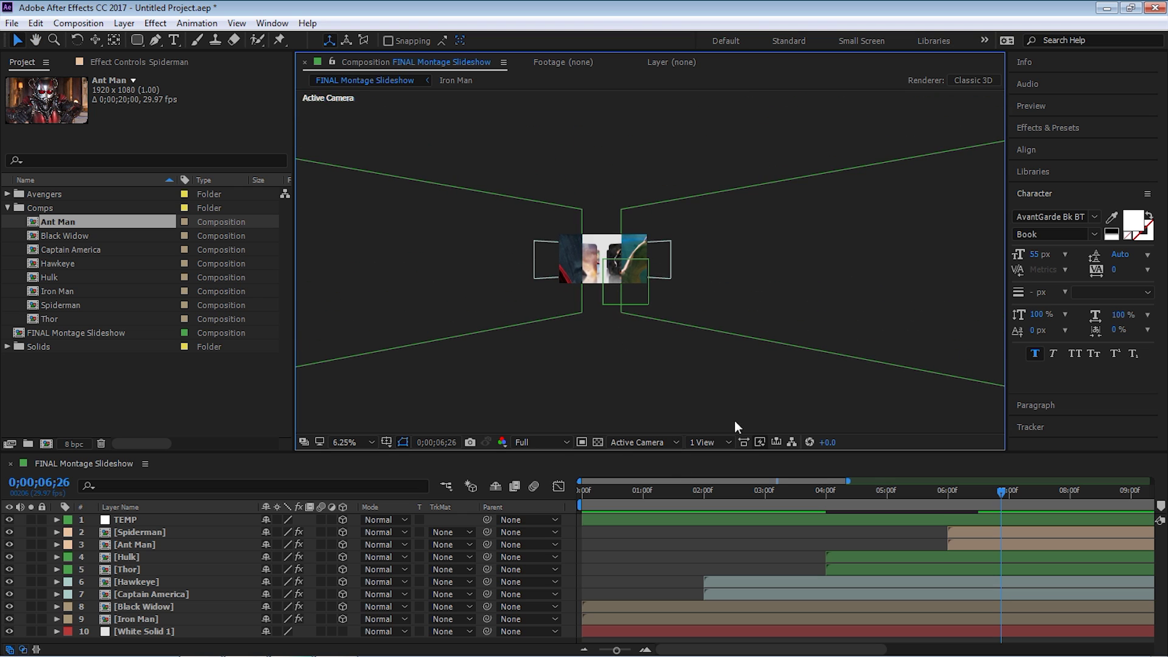
drag(847, 481, 1008, 481)
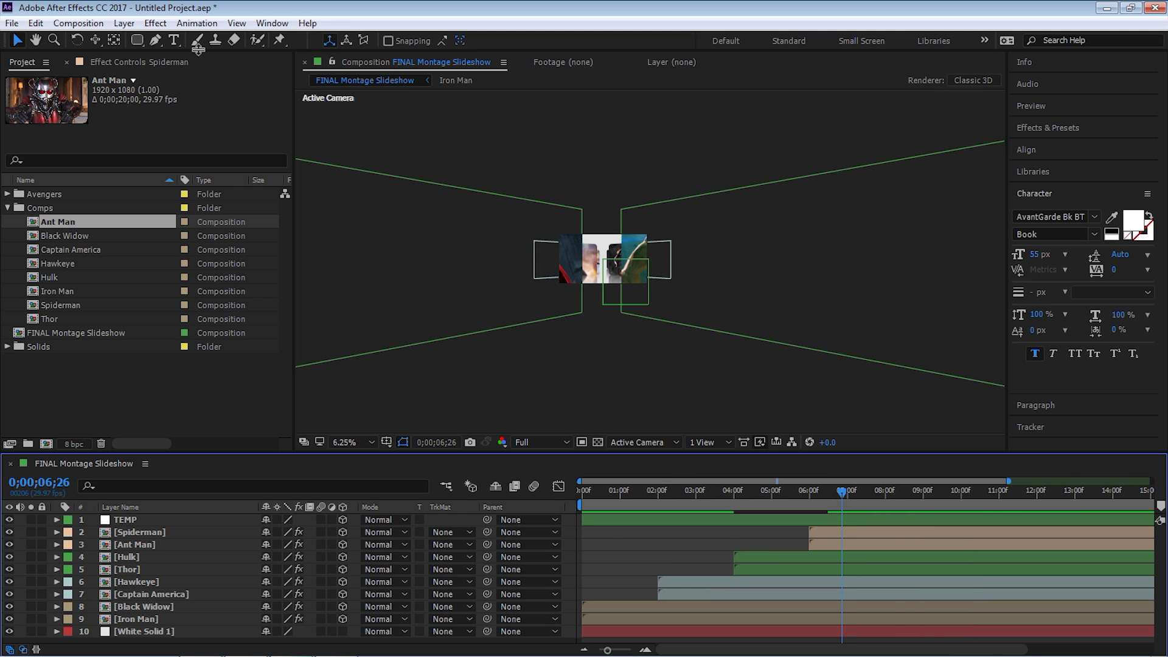
click(124, 24)
mouse_move(123, 40)
click(328, 89)
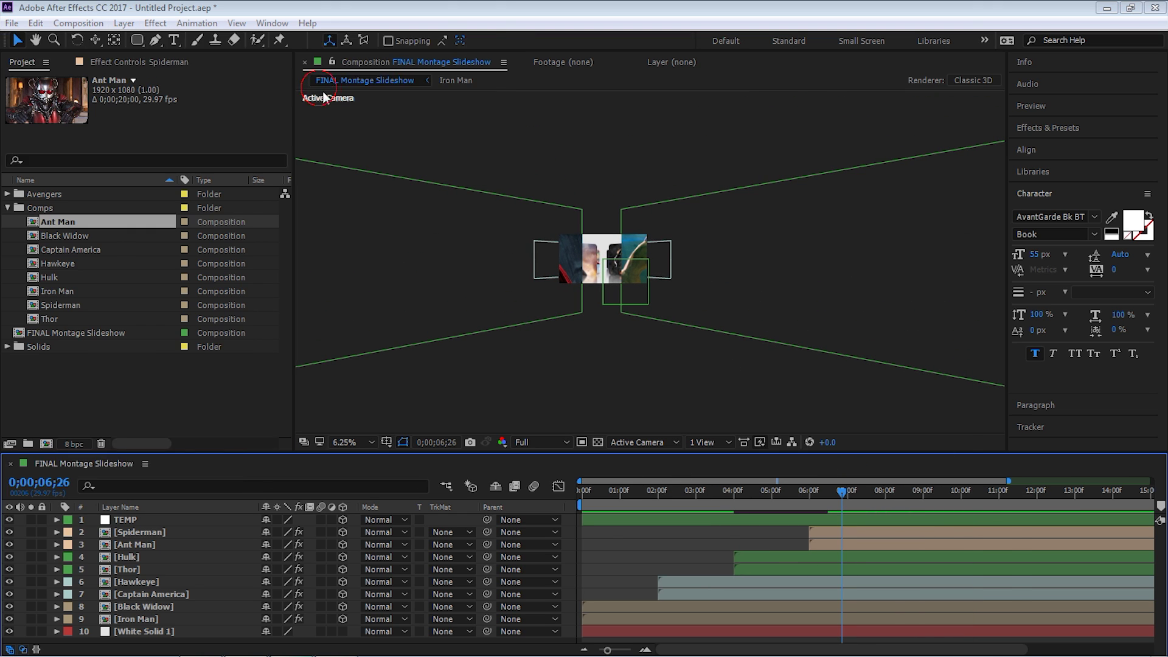
click(784, 316)
click(782, 407)
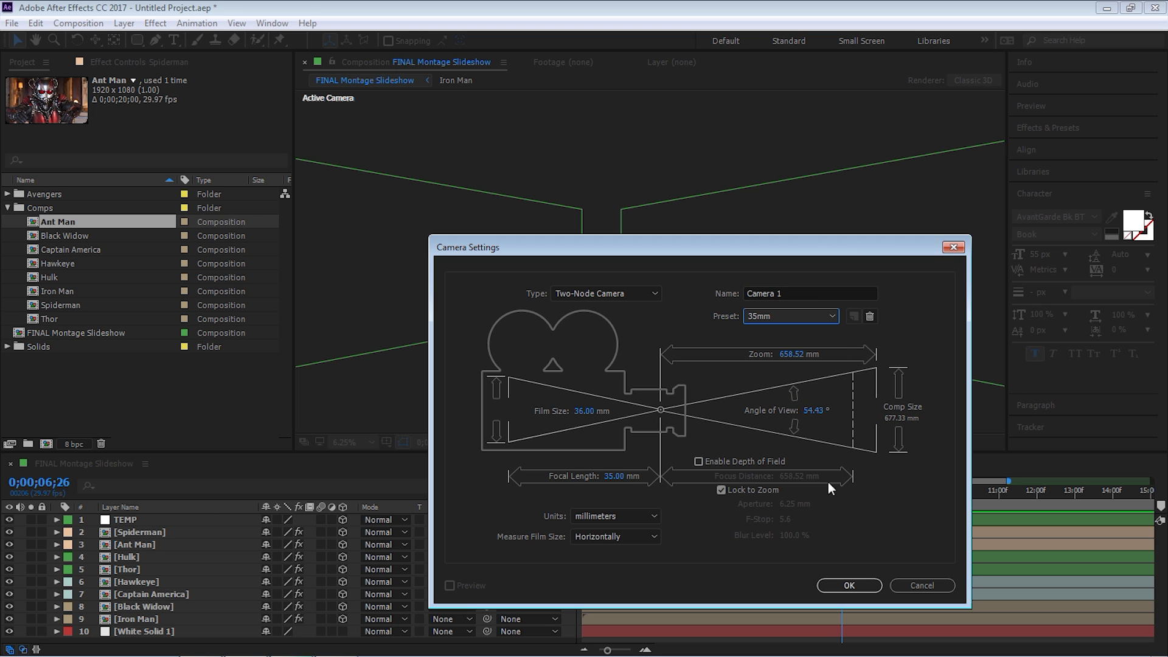
click(849, 585)
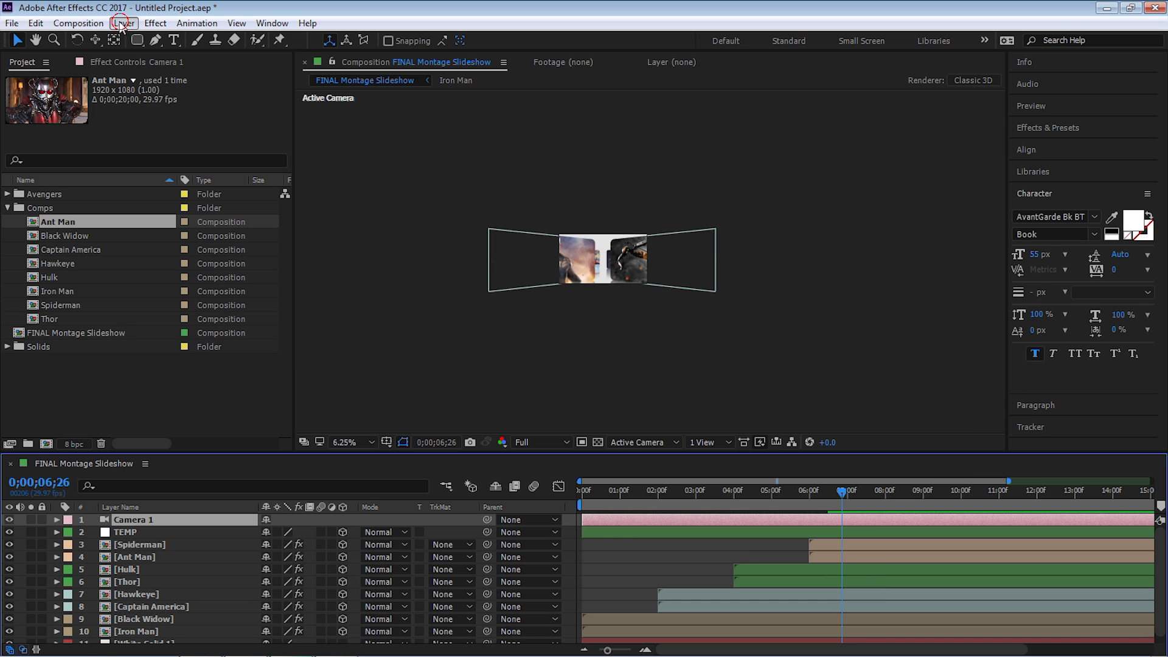
Add a new null object to the composition and rename it Move Camera
click(124, 25)
mouse_move(128, 41)
click(292, 102)
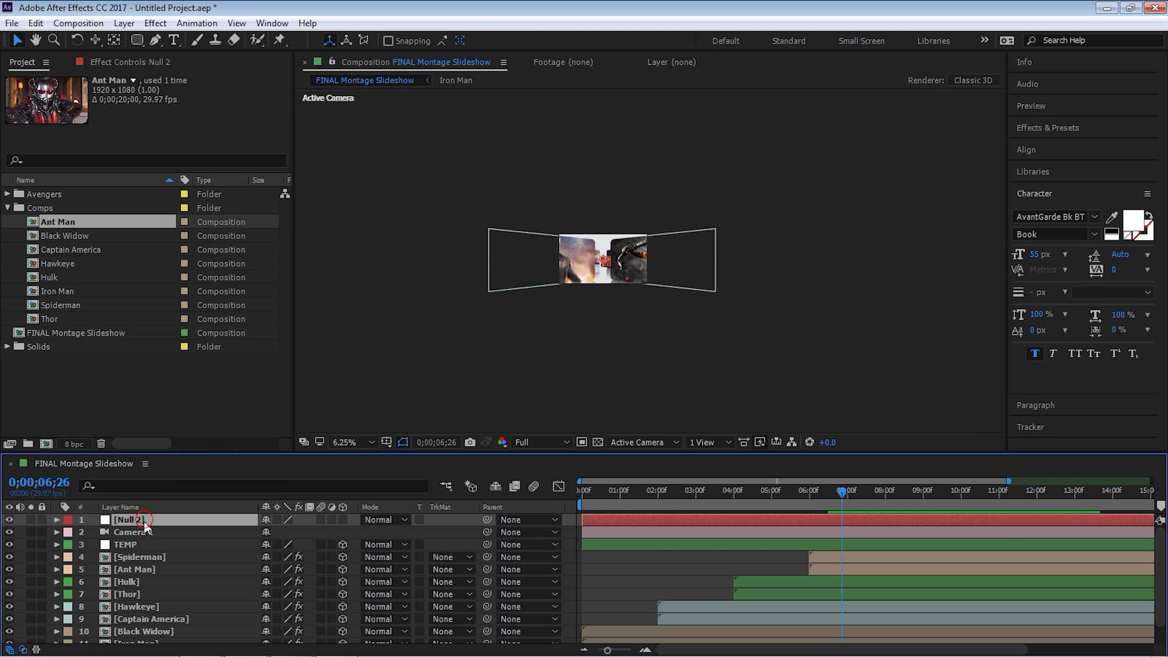
key(Return)
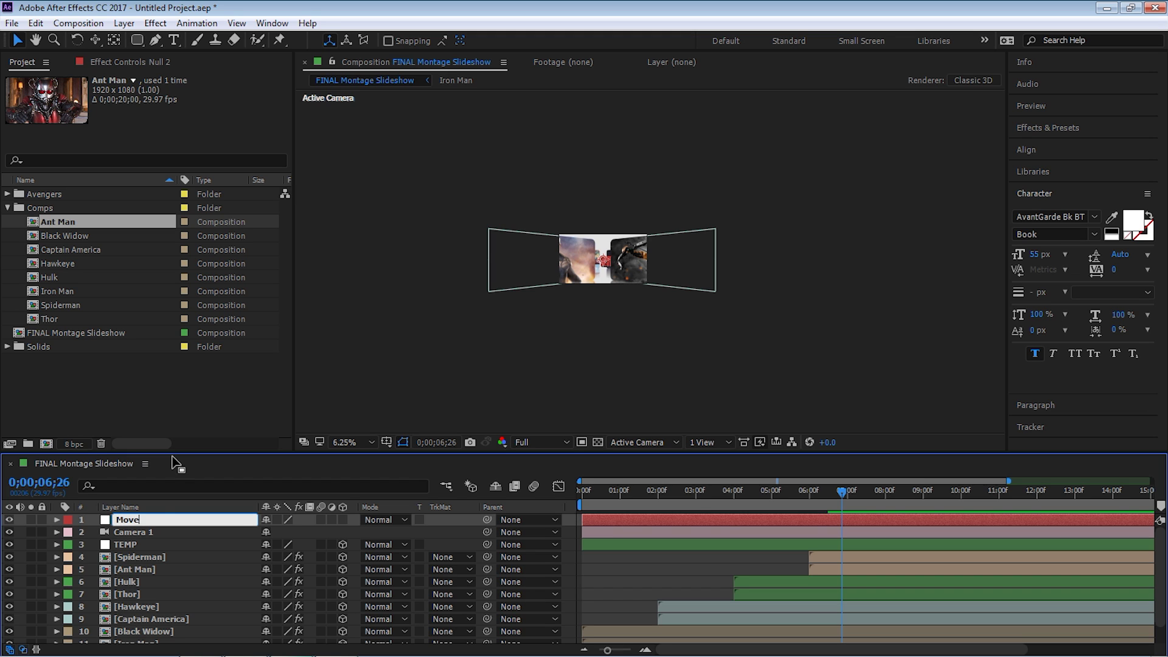
text(Move Camera)
key(Return)
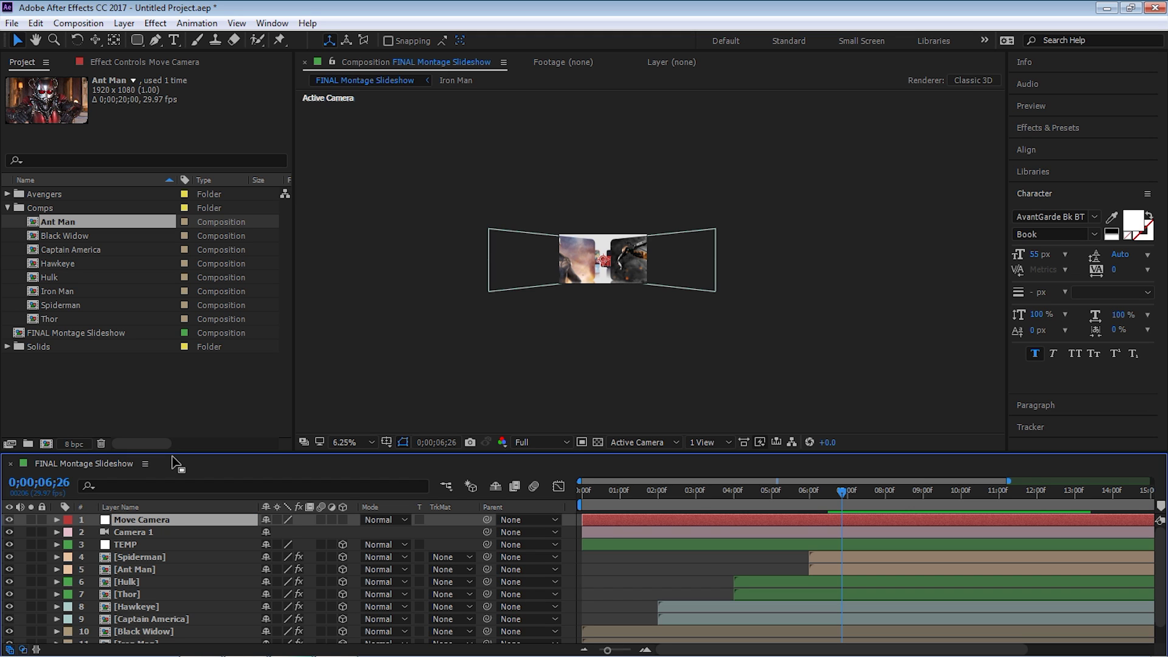
Give the Camera 1 layer the same Red label as the Move Camera null
shift+click(137, 531)
click(68, 531)
click(105, 275)
Make the Move Camera null a 3D layer and parent Camera 1 to it
click(161, 519)
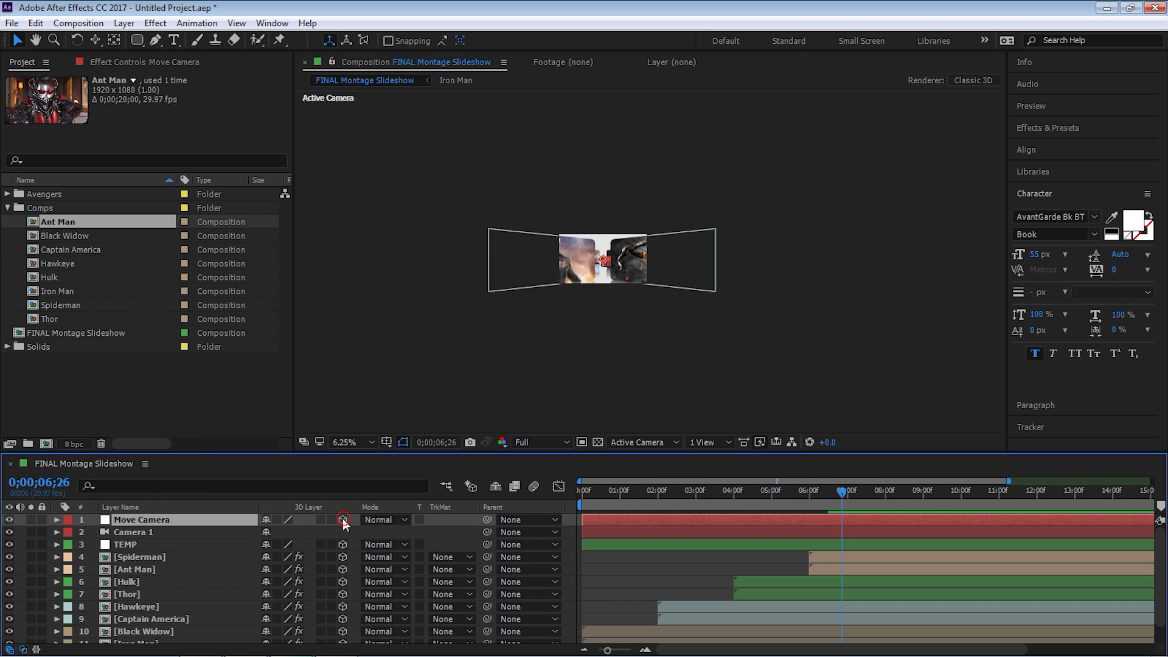
click(147, 532)
drag(487, 532, 143, 520)
Set the Move Camera null's Z position to 810 so the camera frames Iron Man and Black Widow
key(p)
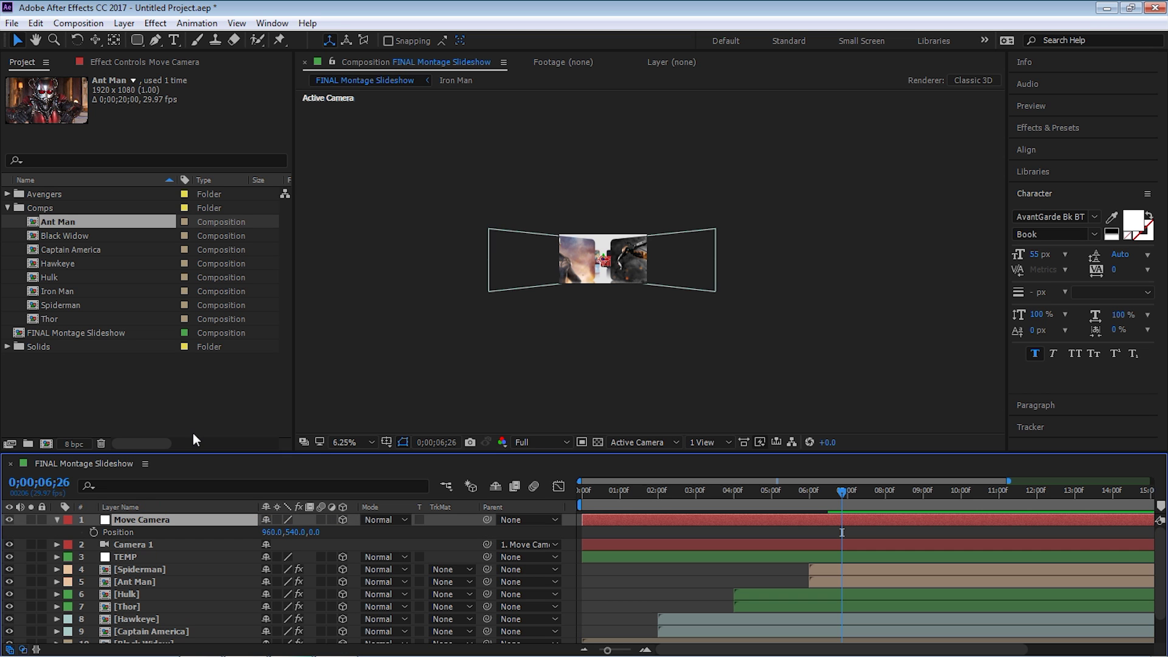
drag(312, 532, 477, 492)
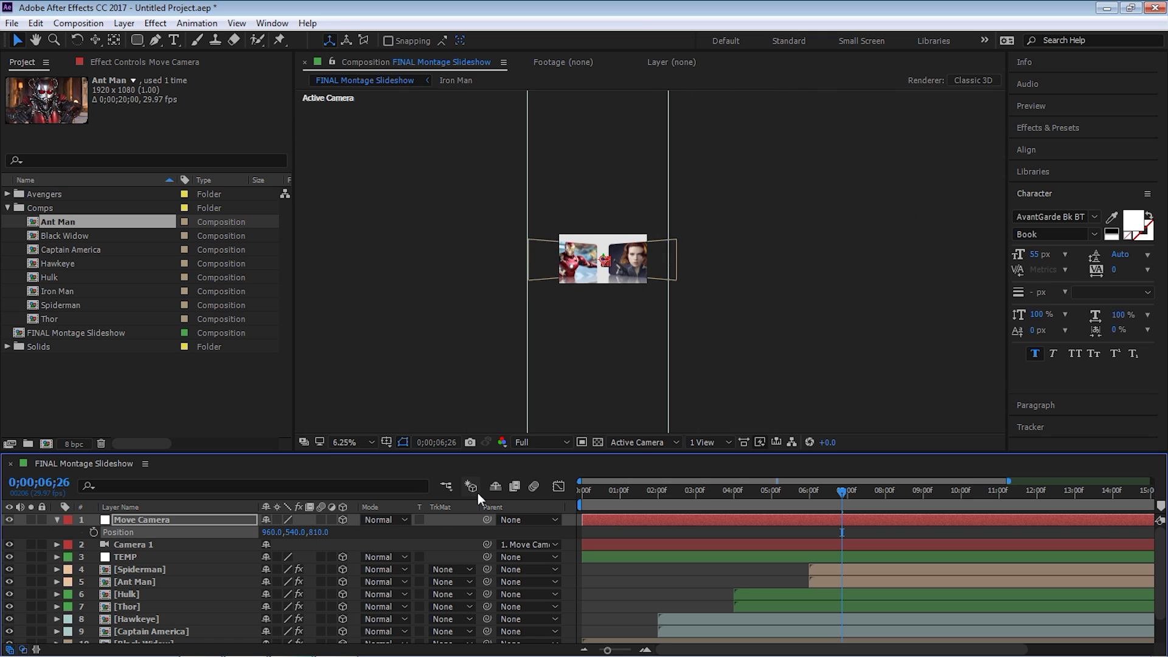
key(period)
key(period)
drag(514, 276, 664, 295)
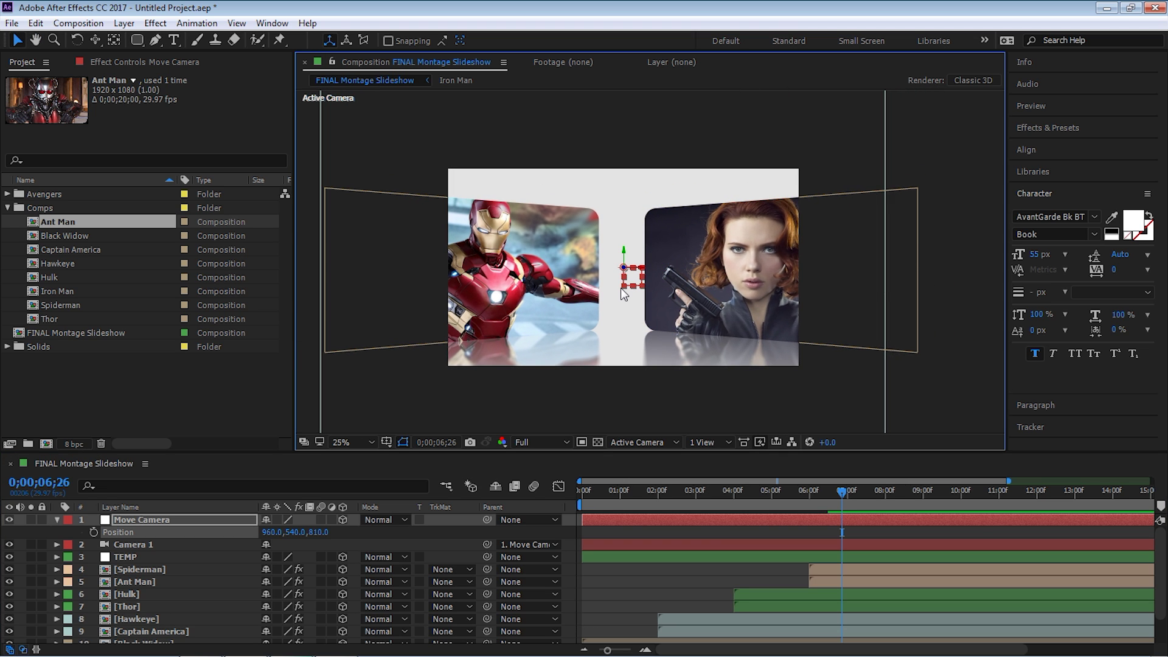
Change Camera 1's lens to the 24mm preset in its camera settings, trying 28mm first
click(135, 544)
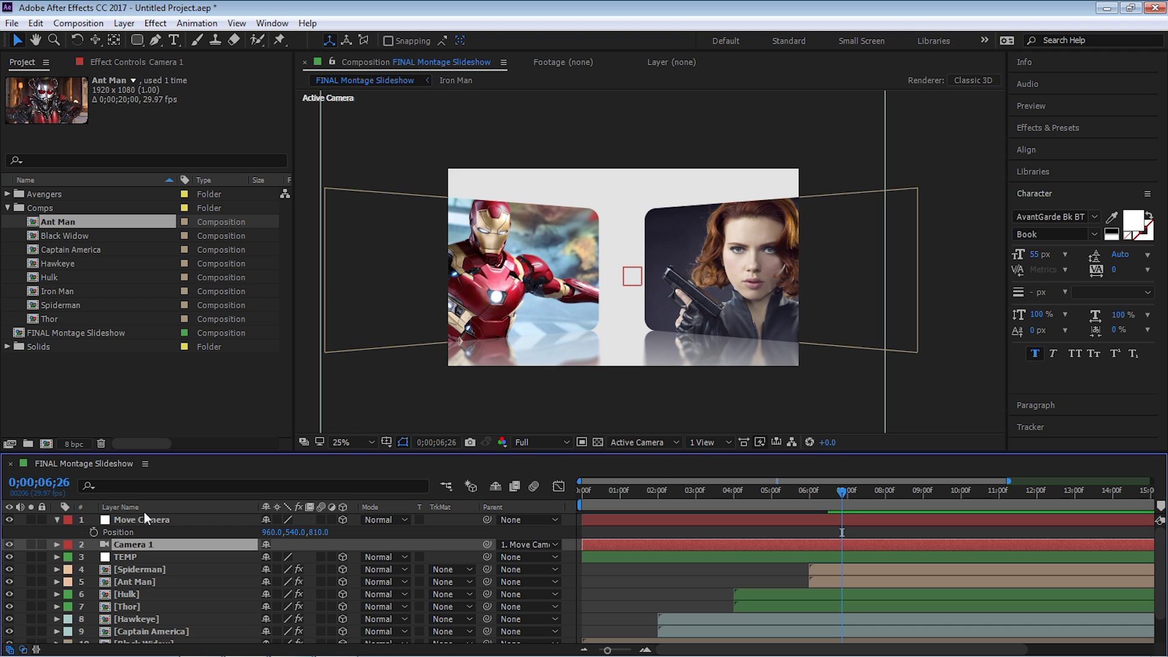
click(123, 24)
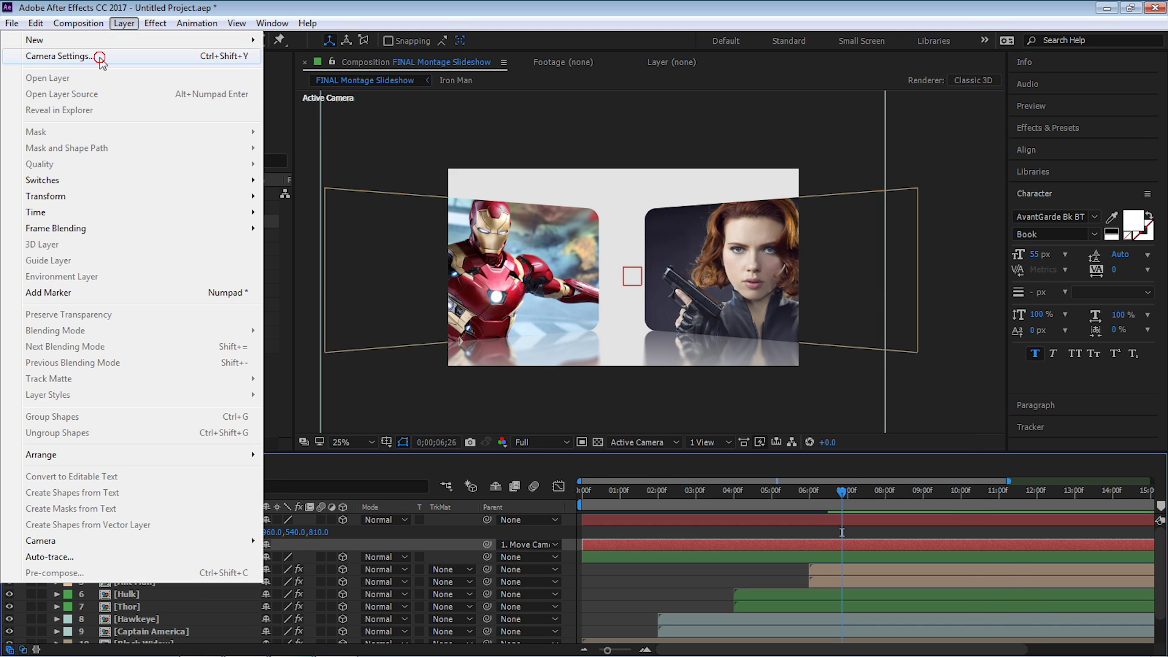
click(60, 55)
click(787, 316)
click(796, 400)
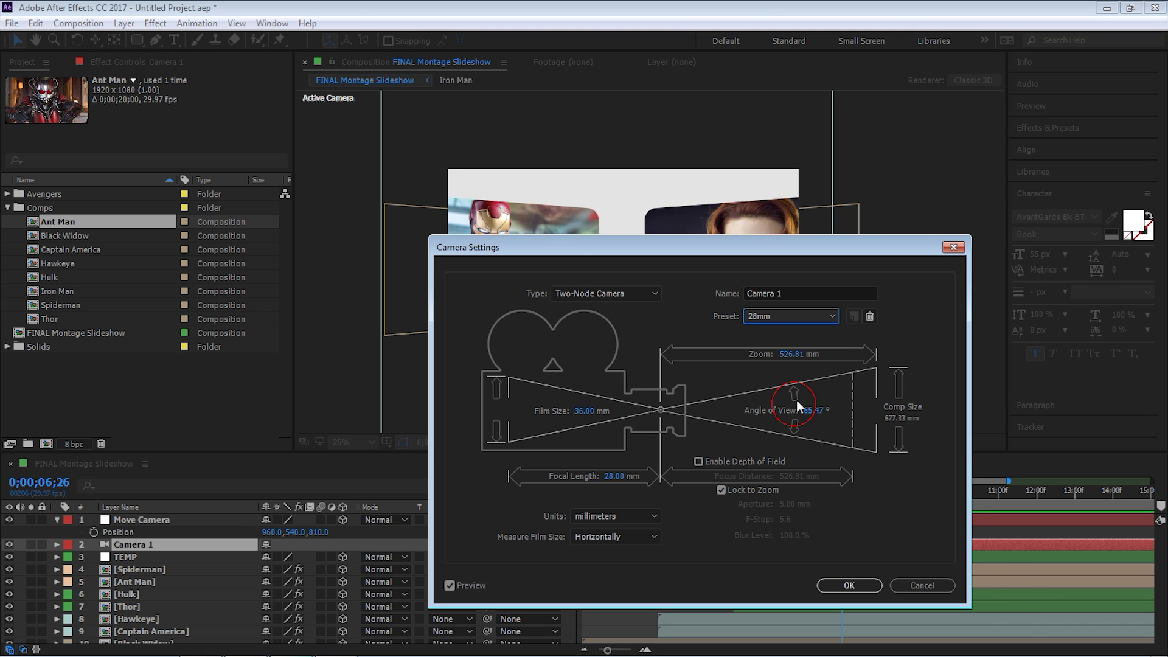
drag(790, 259, 280, 210)
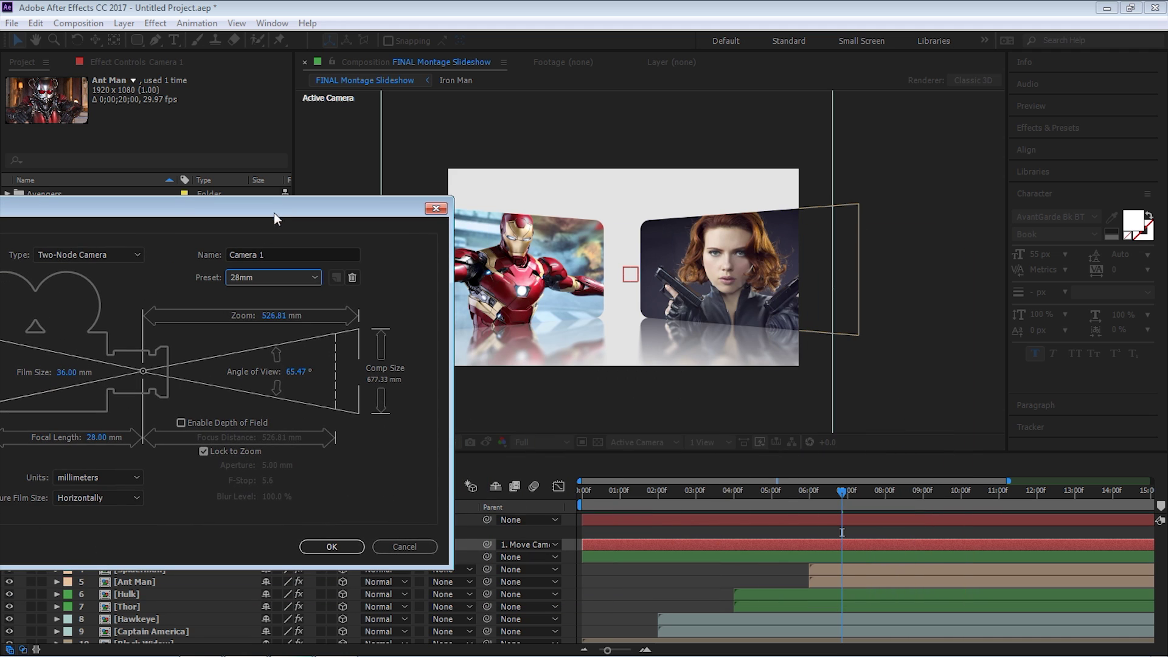
click(257, 275)
click(264, 343)
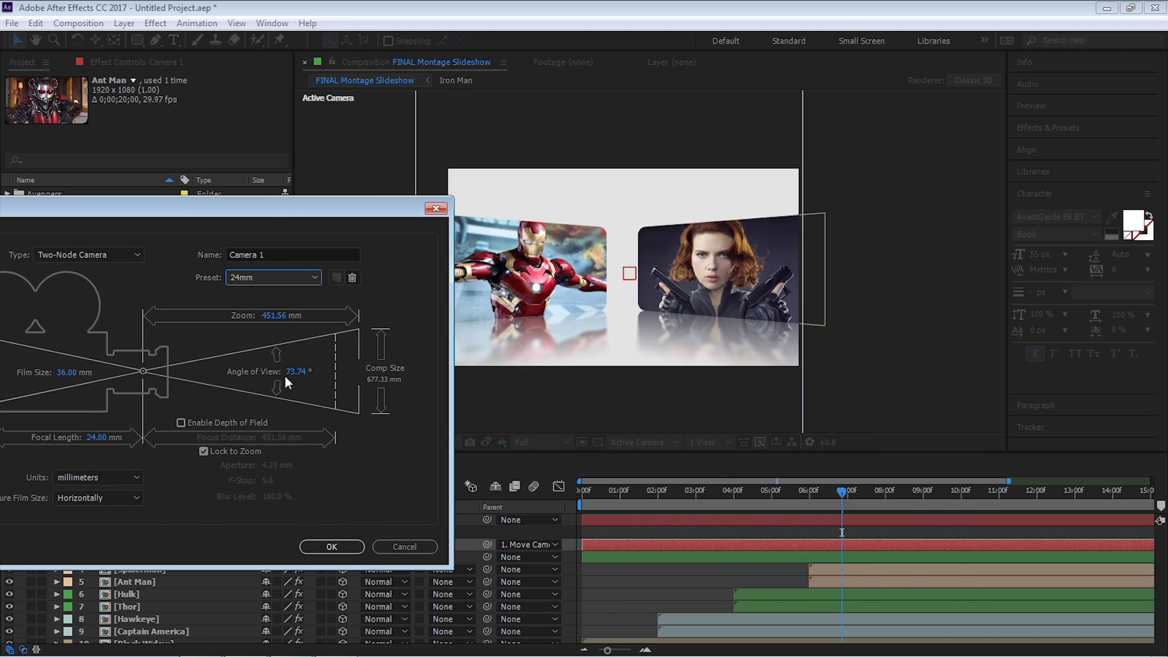
click(332, 546)
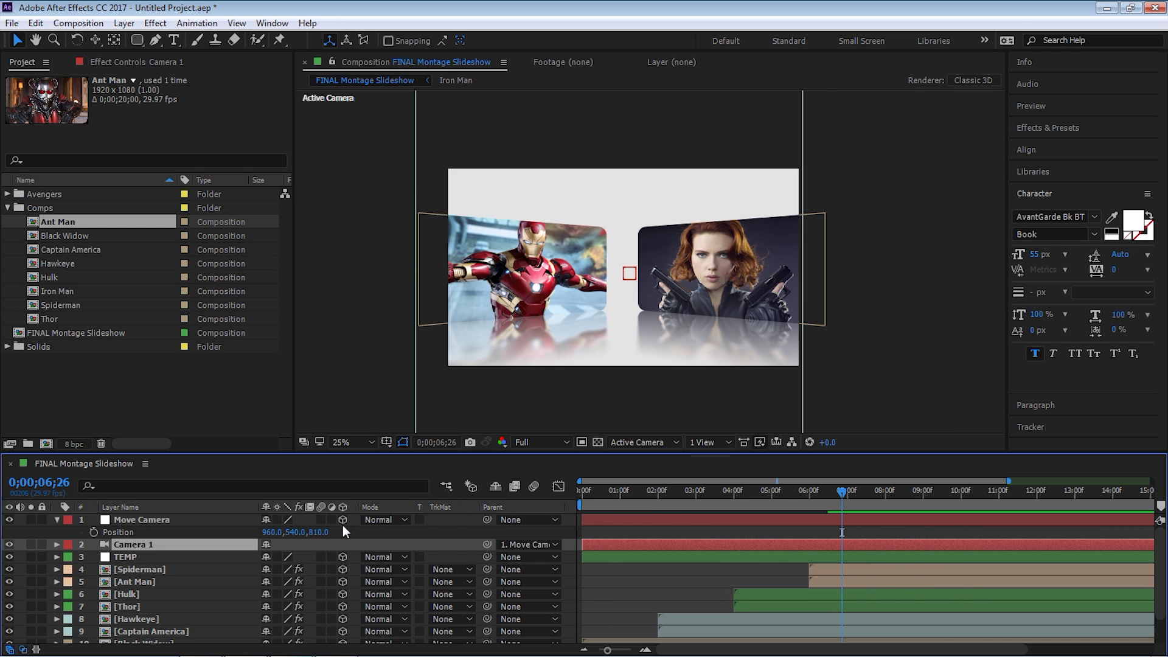
Set a Position keyframe on the Move Camera null at 0;00;00;00
drag(588, 490, 529, 476)
click(132, 520)
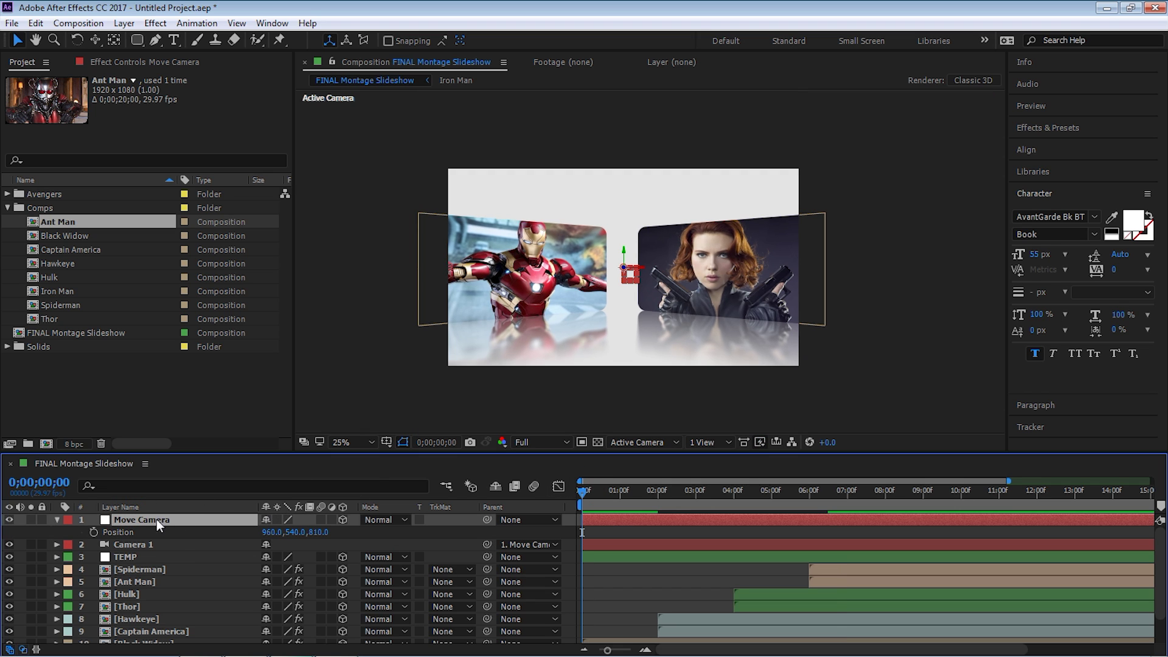
click(93, 532)
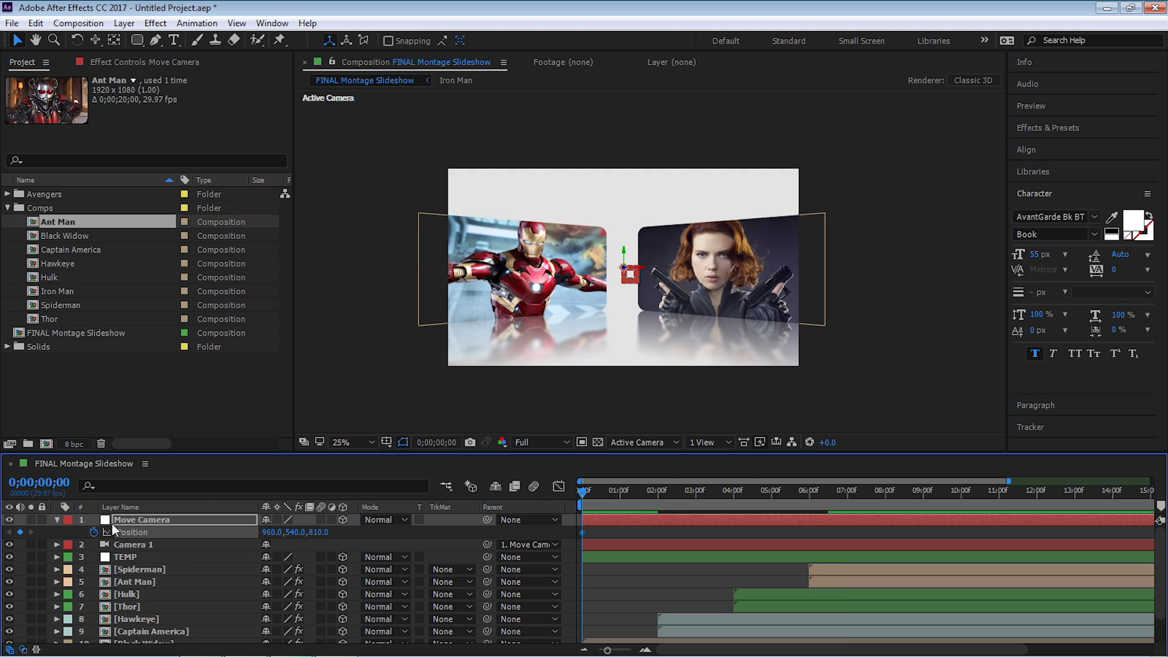
At 0;00;08;00, set the Move Camera null's Z position to -2902 so the camera pulls back to Ant Man and Spiderman
drag(593, 487, 963, 504)
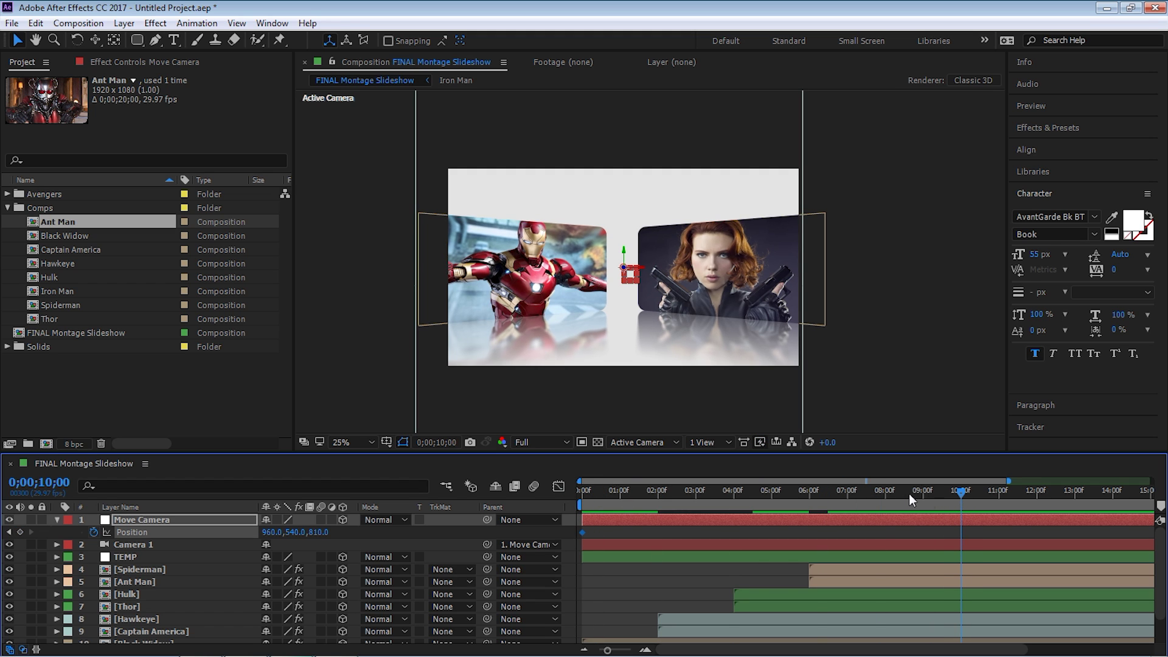
click(885, 491)
drag(316, 536, 146, 510)
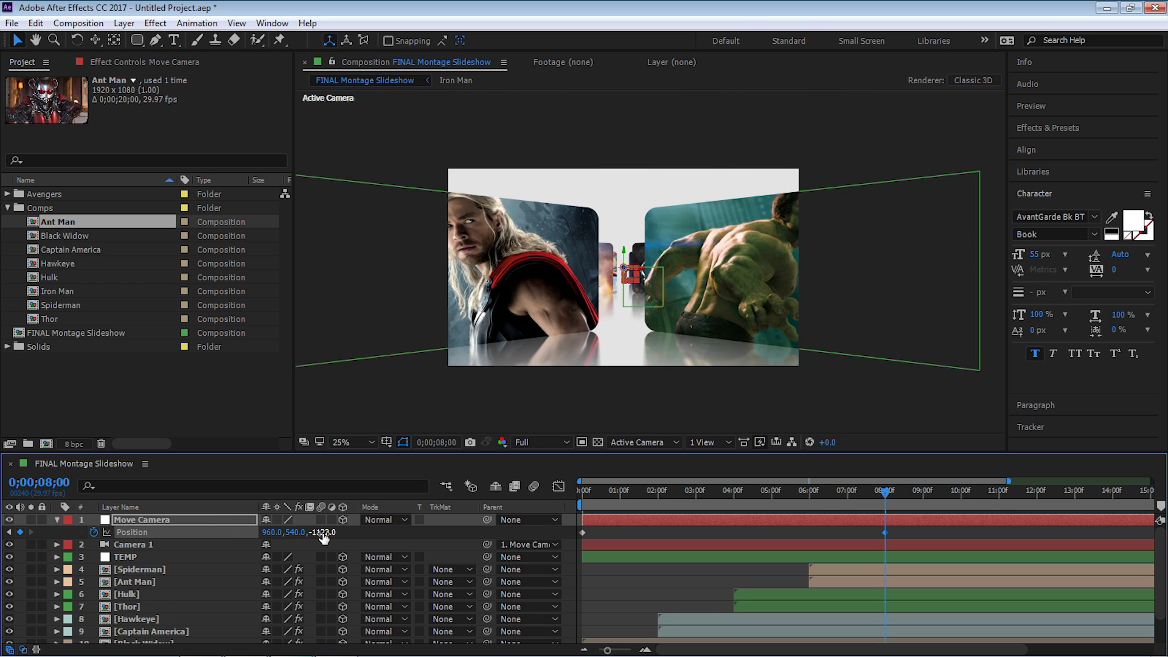
drag(316, 535, 183, 518)
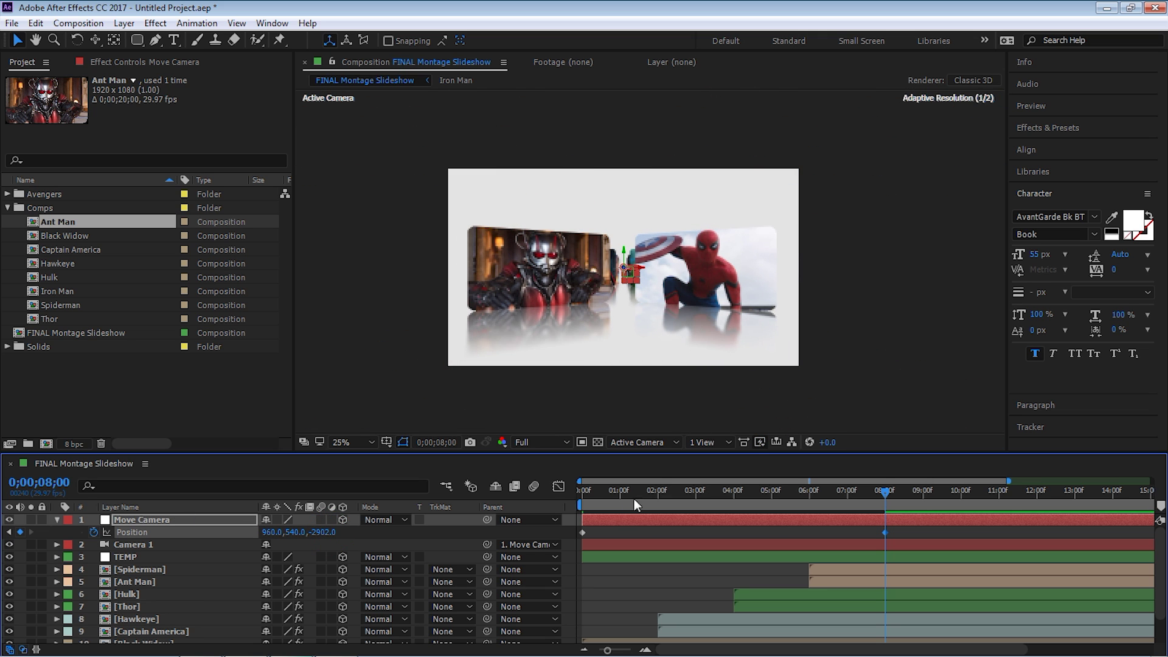
Scrub through the timeline and enlarge the composition view to check the camera move past the hero pictures
drag(626, 492, 884, 494)
drag(667, 488, 572, 474)
click(326, 479)
click(58, 520)
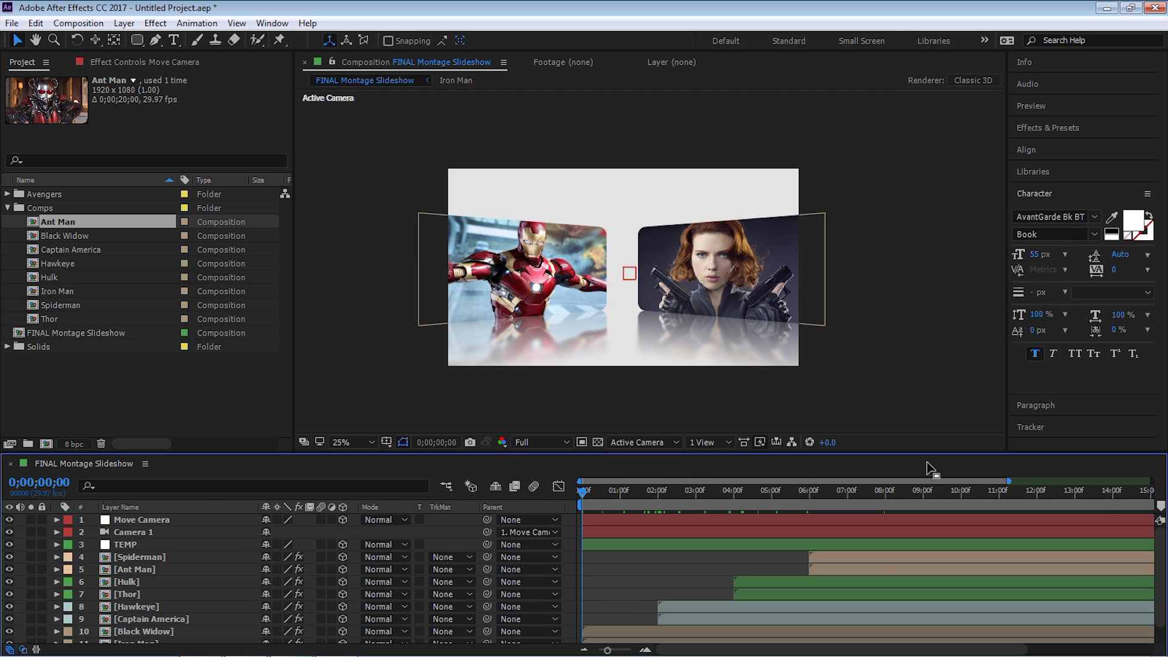
key(period)
key(period)
key(grave)
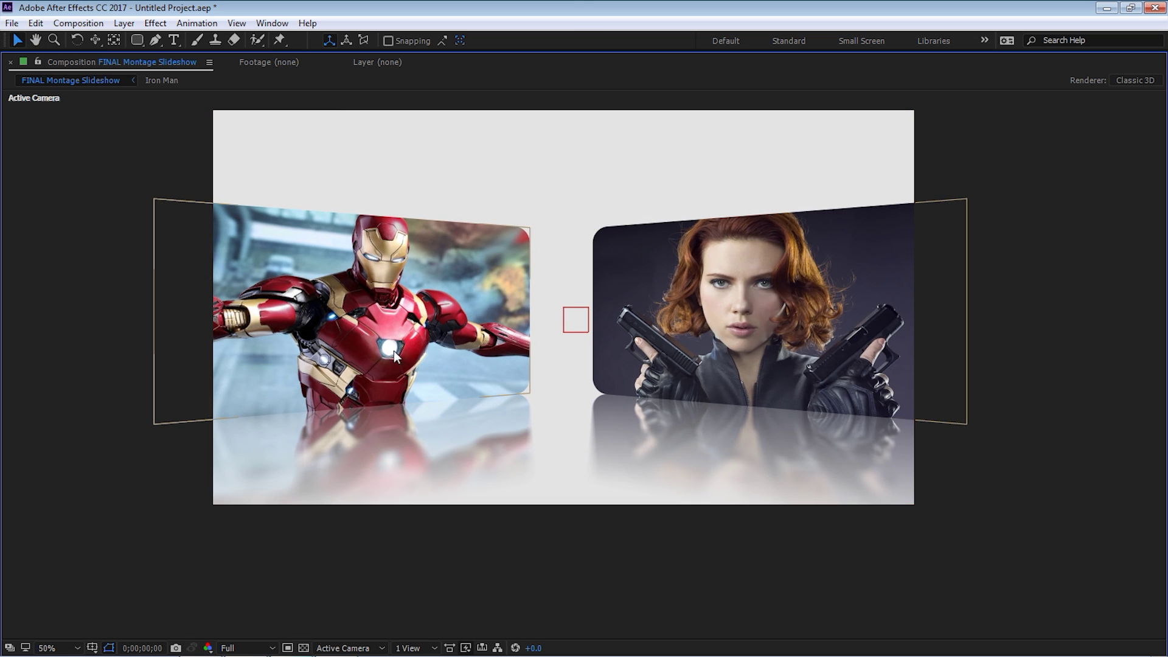
click(686, 381)
key(grave)
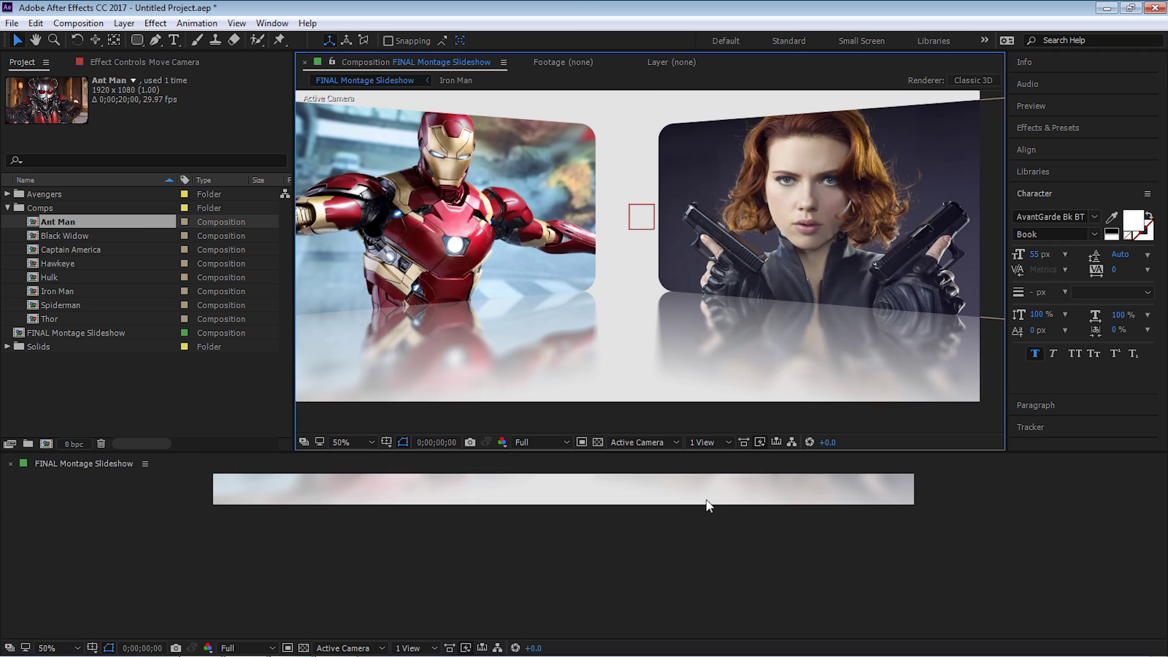
click(708, 491)
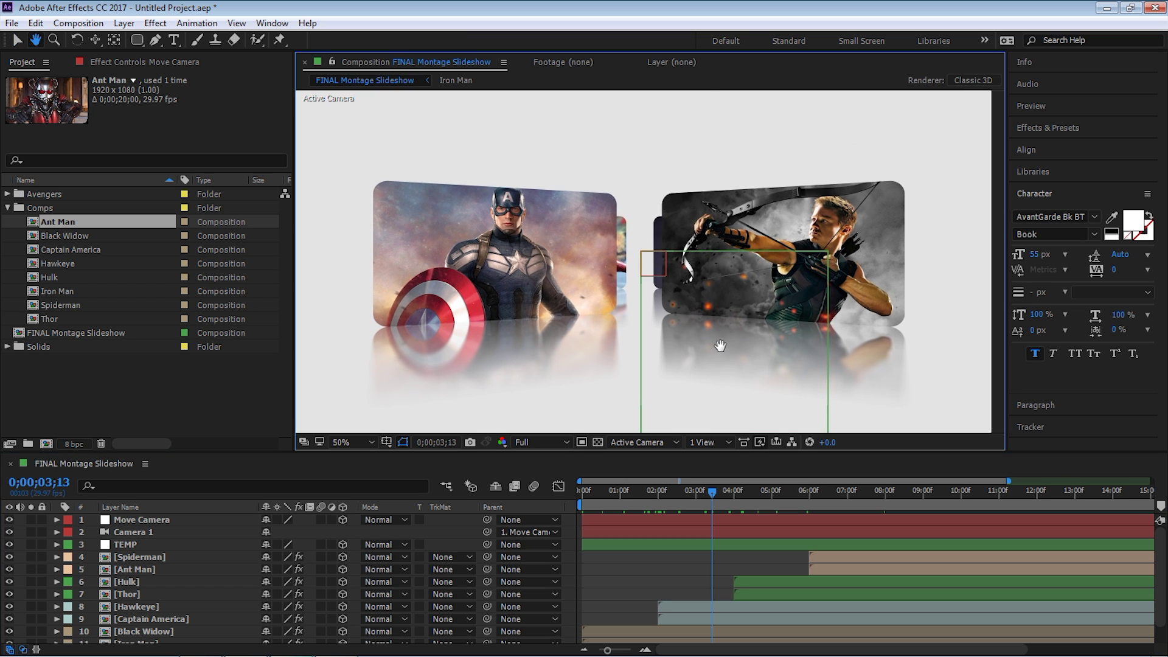
key(grave)
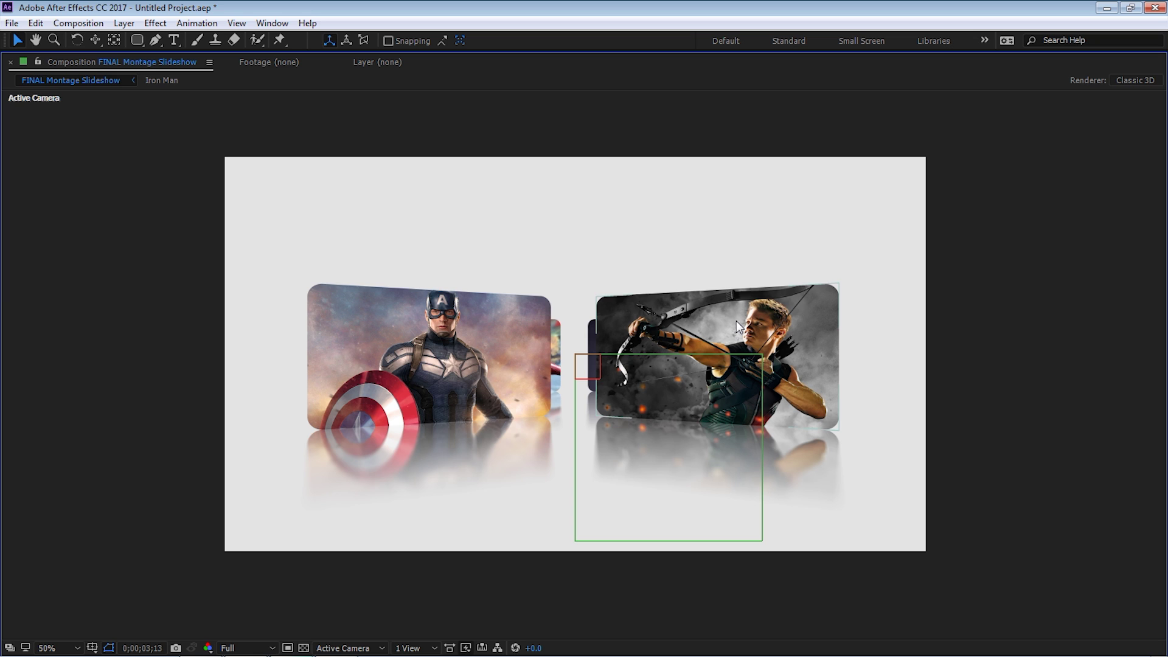
key(grave)
Open Marvel's_The_Avengers_logo.png from the Avengers folder in the footage viewer and show it over the transparency grid
drag(1160, 556, 1161, 587)
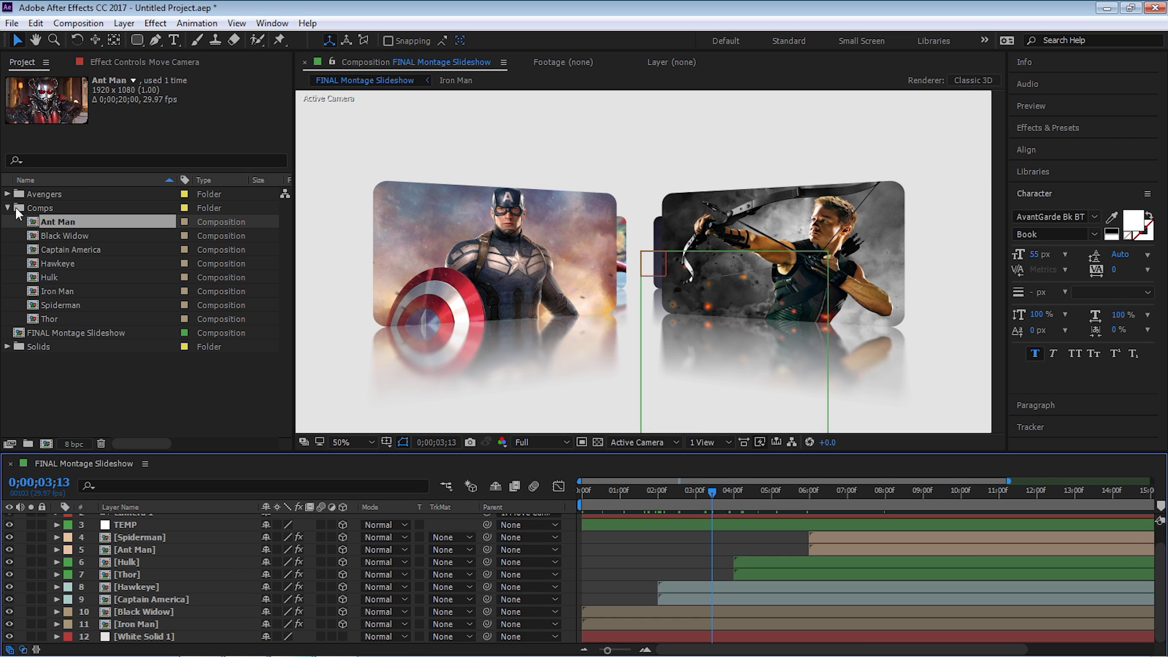
click(9, 207)
click(7, 193)
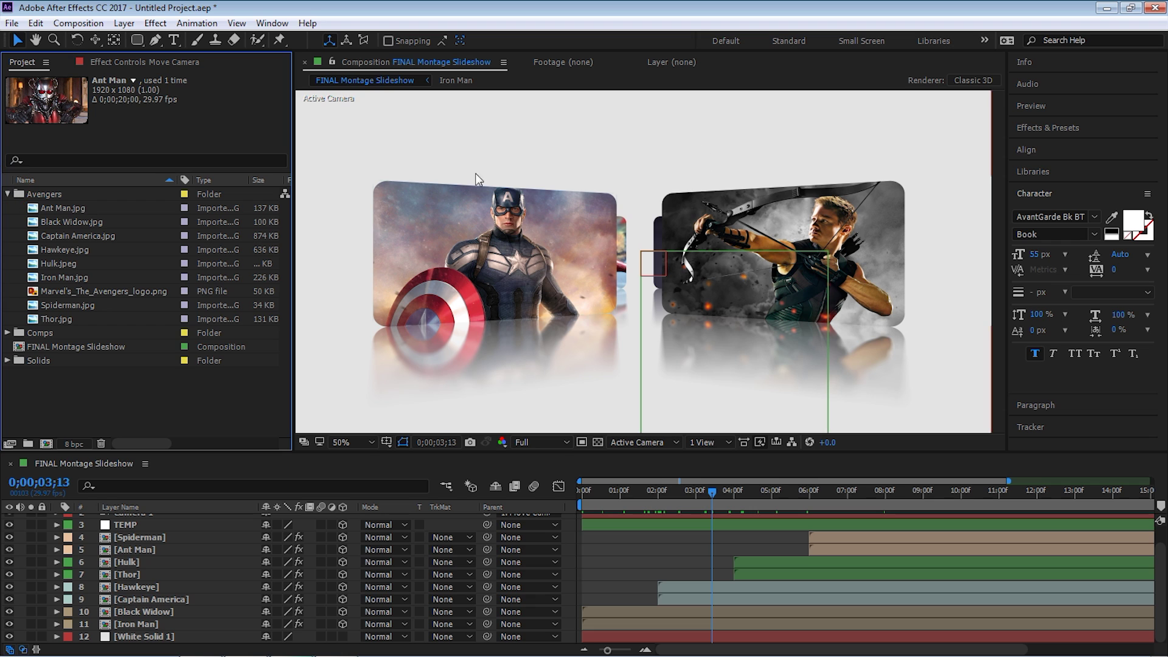
click(91, 291)
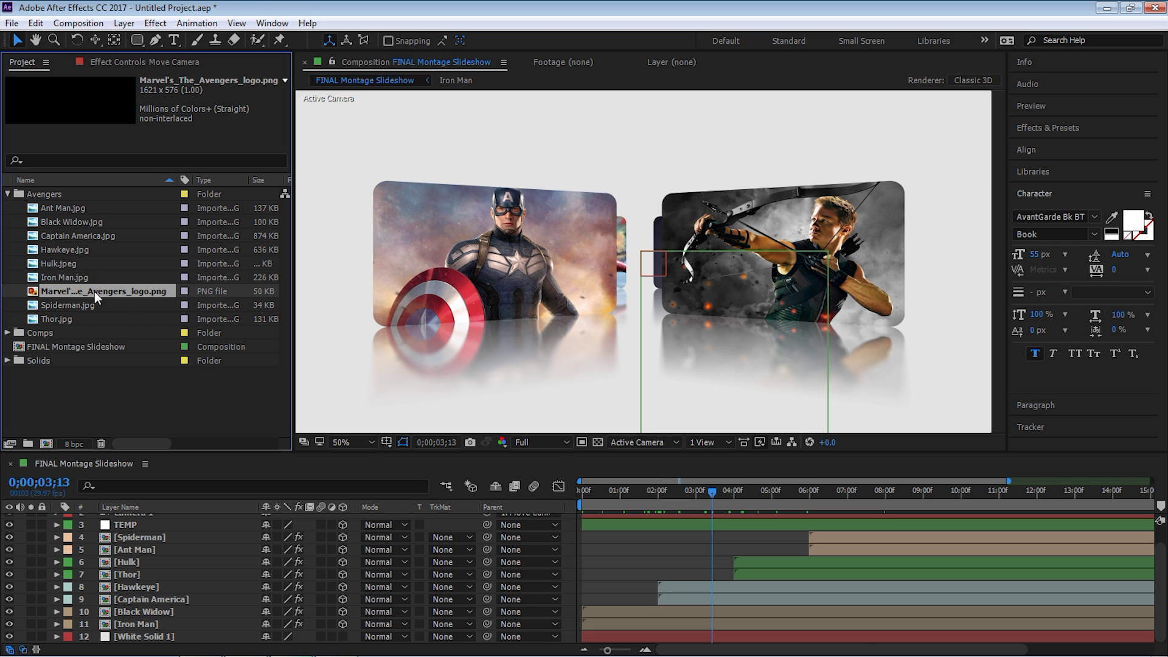
double_click(42, 290)
click(519, 443)
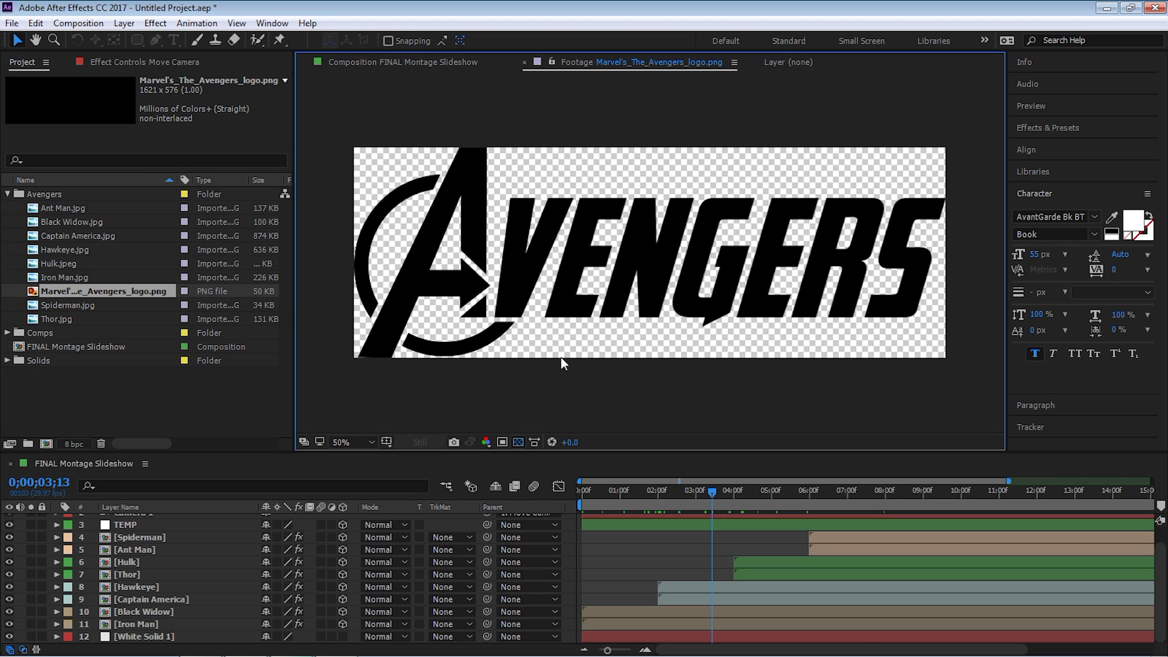
Add Marvel's_The_Avengers_logo.png to FINAL Montage Slideshow directly beneath the Iron Man layer and make it a 3D layer
drag(72, 292, 152, 636)
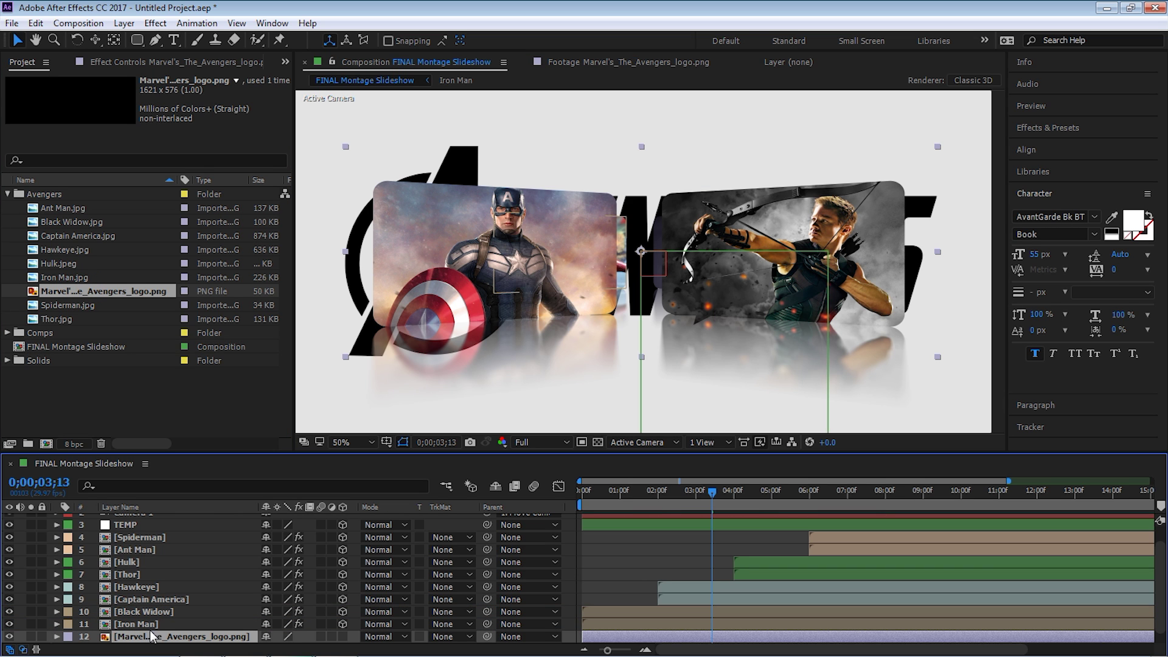
click(343, 636)
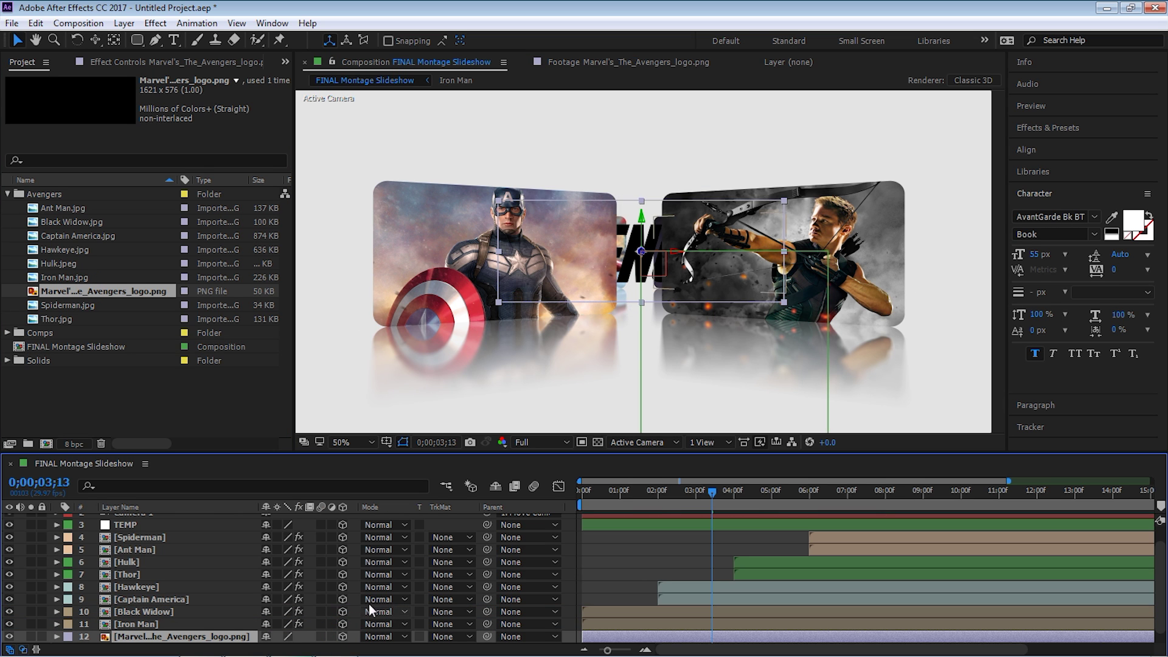
In the Top view, push the Avengers logo back in depth behind the hero pictures, then return to the Active Camera view
click(644, 442)
click(651, 464)
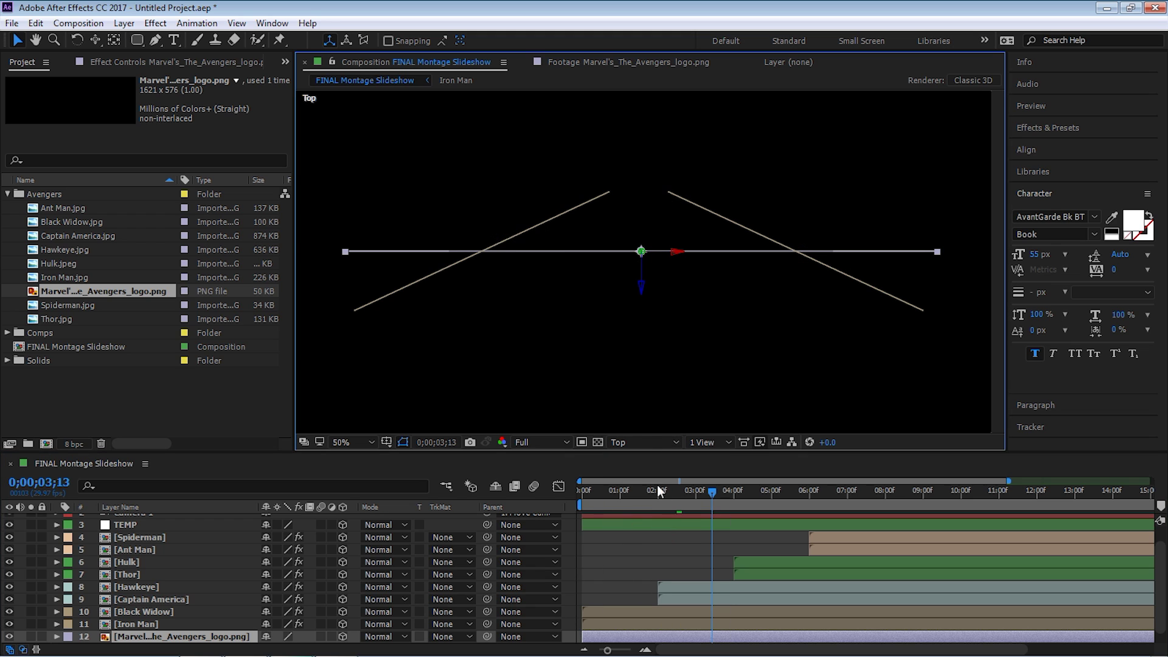
key(comma)
key(comma)
key(comma)
key(comma)
drag(646, 268, 646, 193)
click(632, 439)
click(635, 456)
key(period)
key(period)
key(period)
key(period)
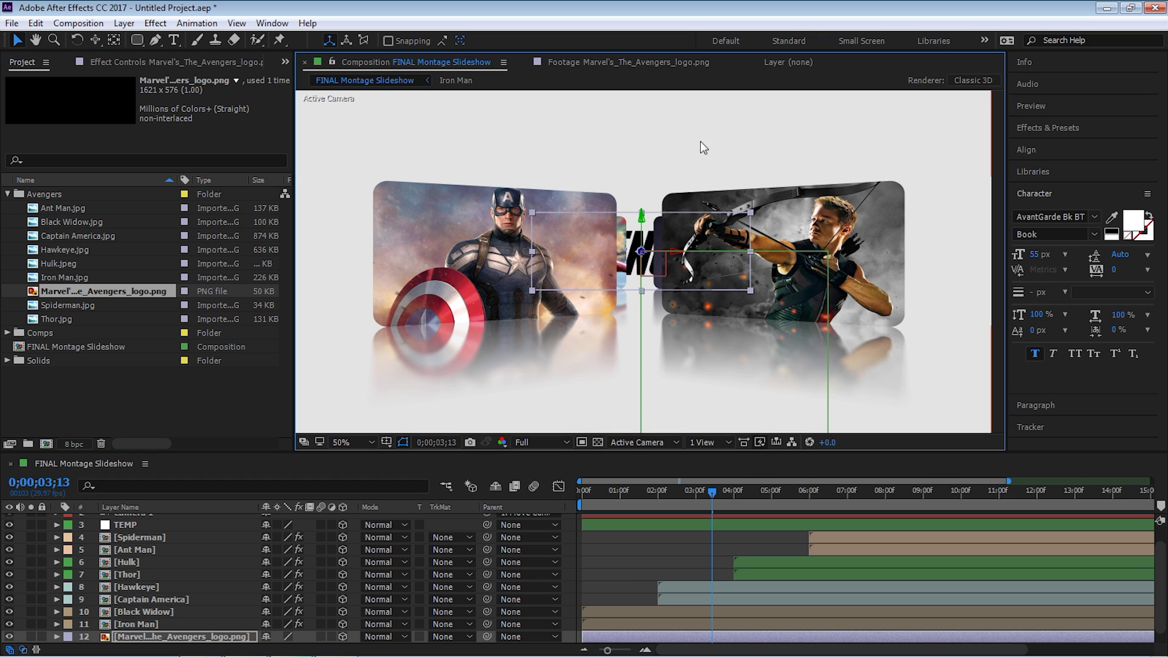
Raise the Avengers logo above the hero pictures and fine-tune its height against Iron Man and Black Widow at 0;00;01;04
drag(643, 214, 637, 184)
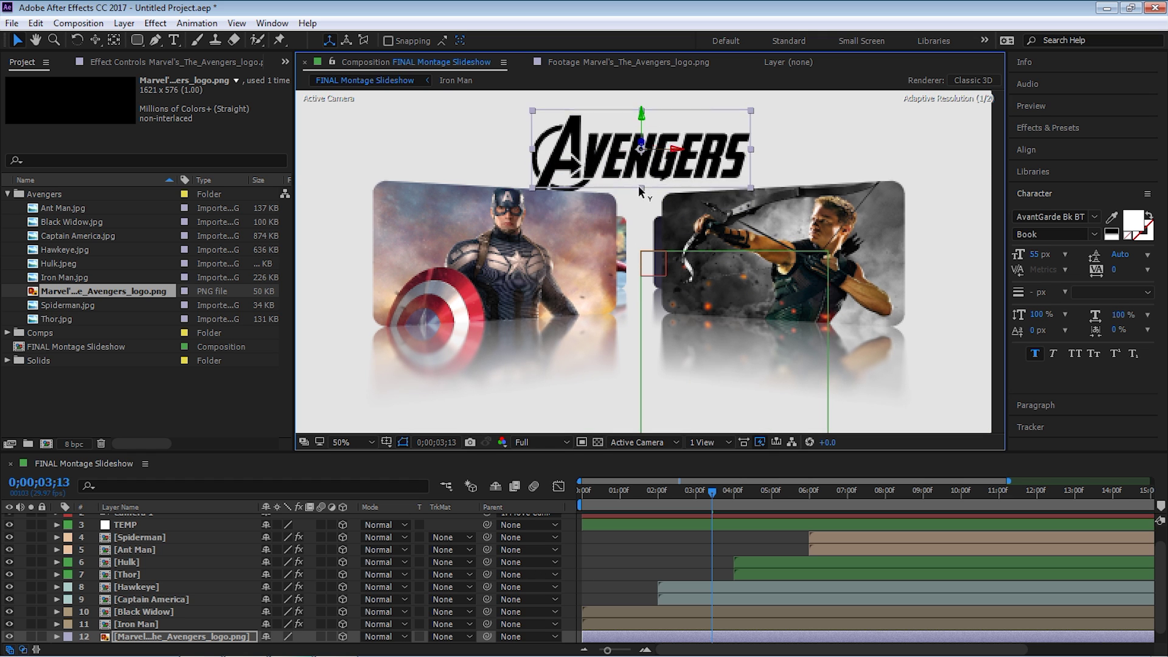
click(624, 494)
key(comma)
key(comma)
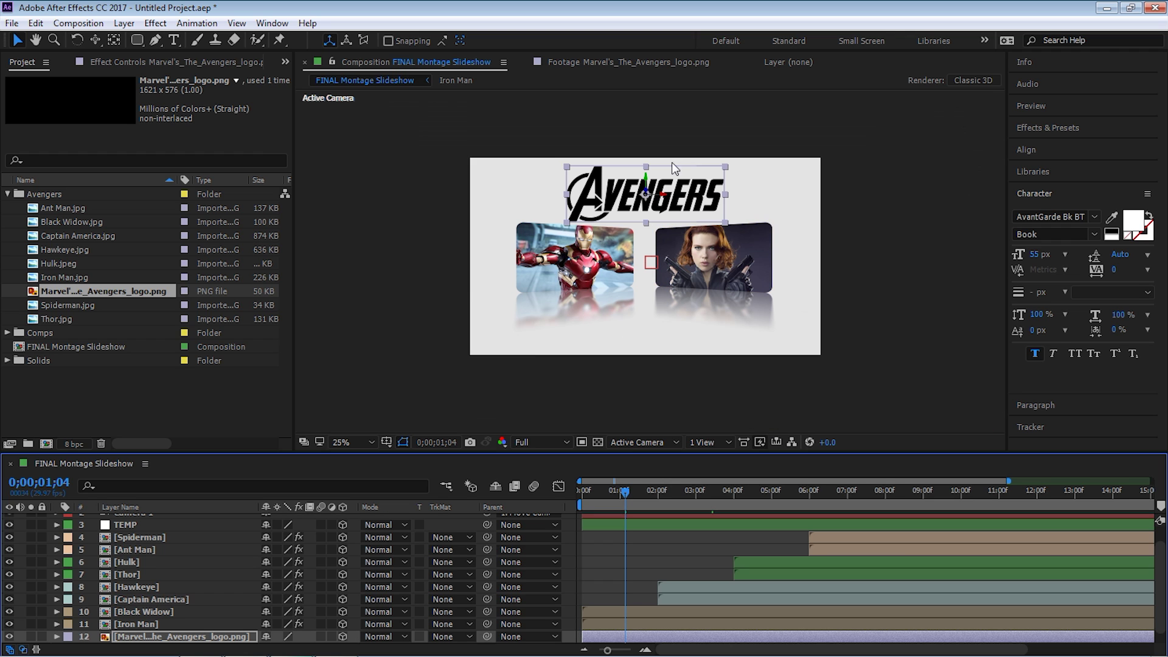
drag(646, 182, 646, 189)
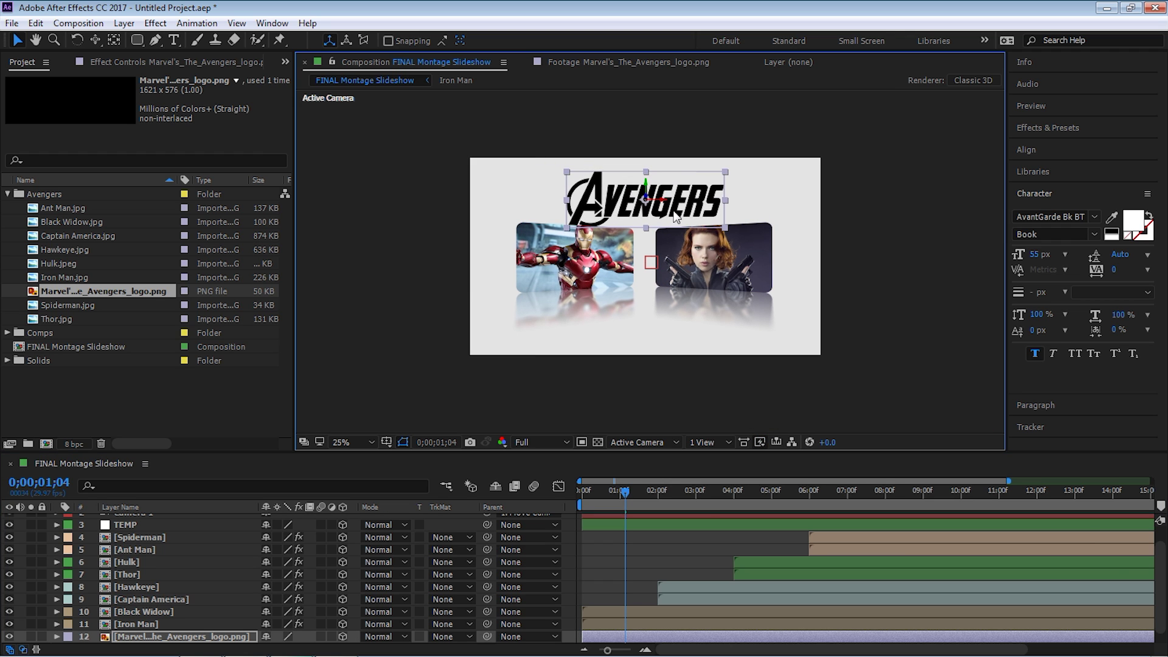
Set the Avengers logo layer's Scale to 125%
scroll(1051, 610, down, 1)
key(s)
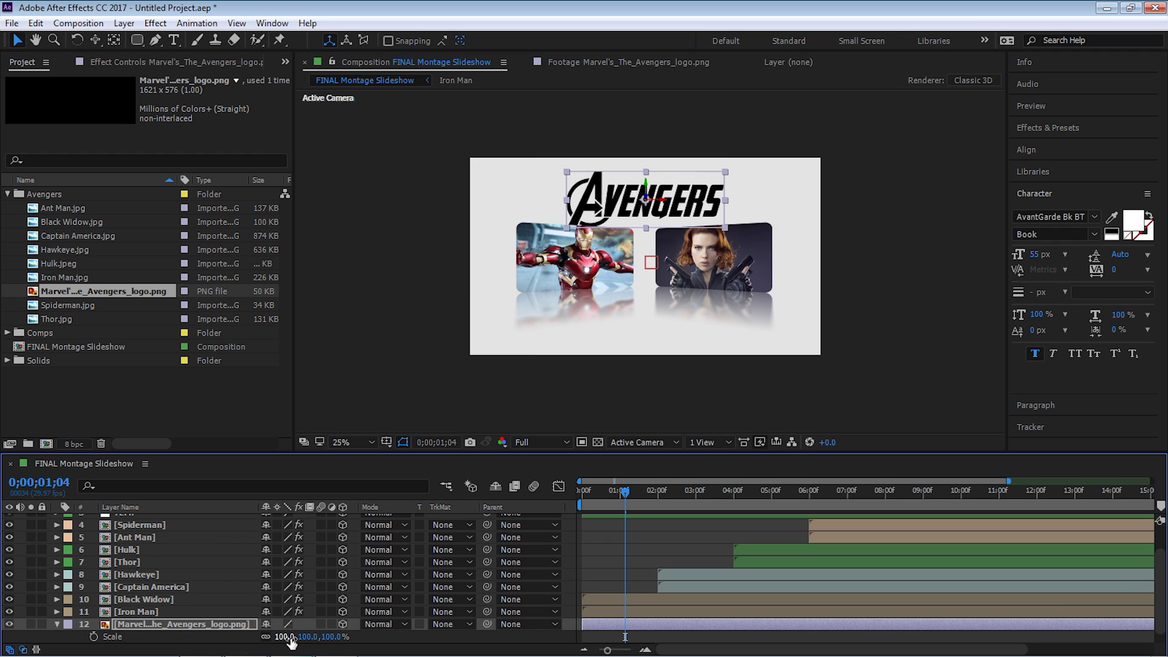
drag(291, 641, 303, 642)
click(286, 636)
text(125)
key(Return)
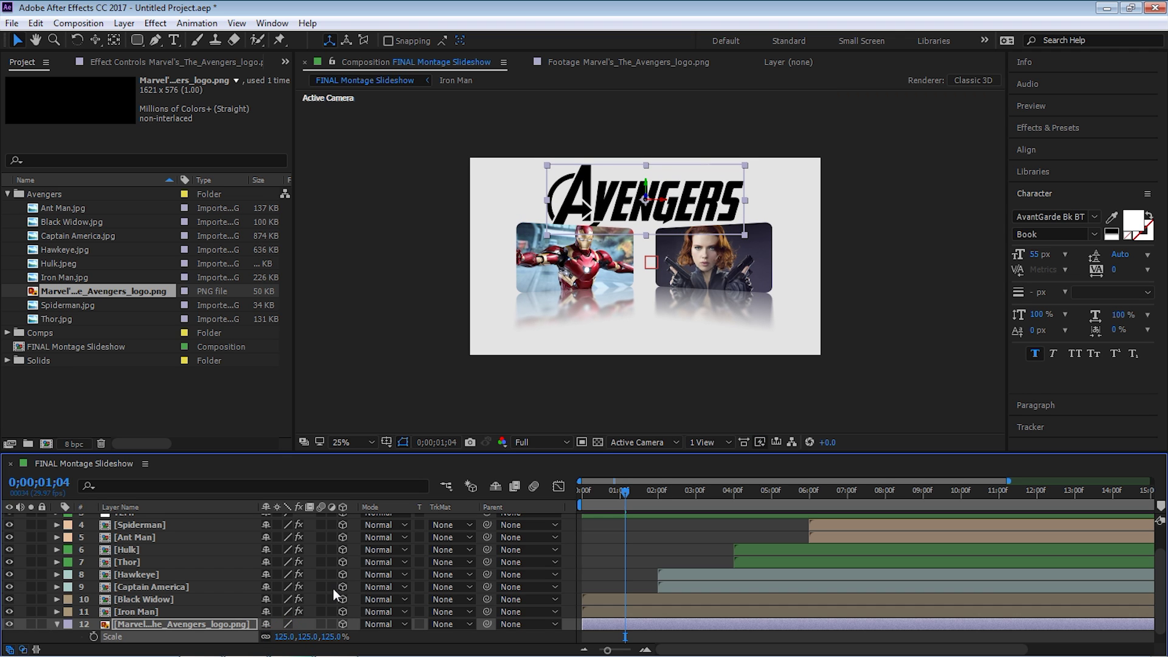
Apply a Gaussian Blur to the Avengers logo layer and set its Blurriness to 10
click(155, 23)
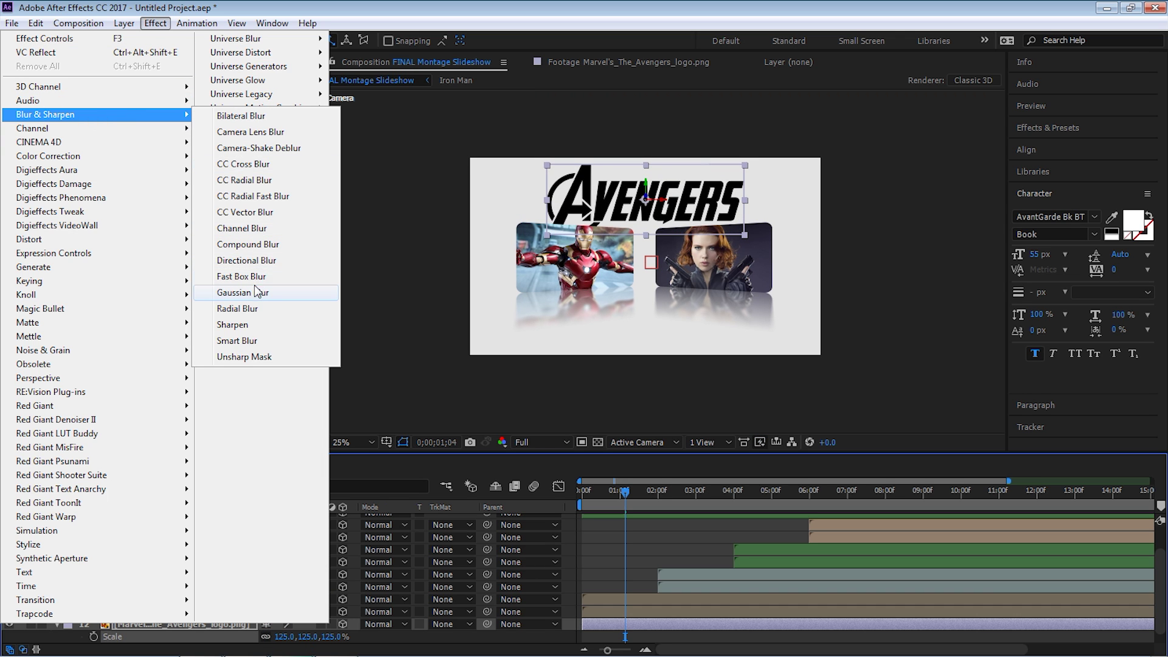
click(256, 292)
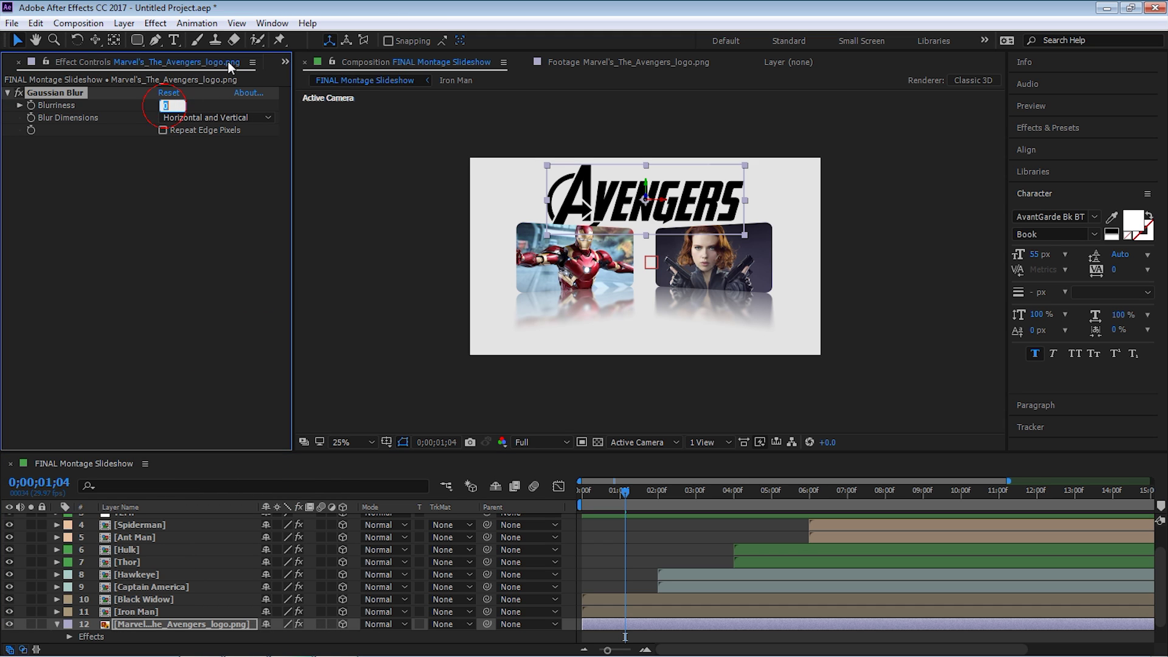
text(5)
key(Return)
key(period)
click(167, 105)
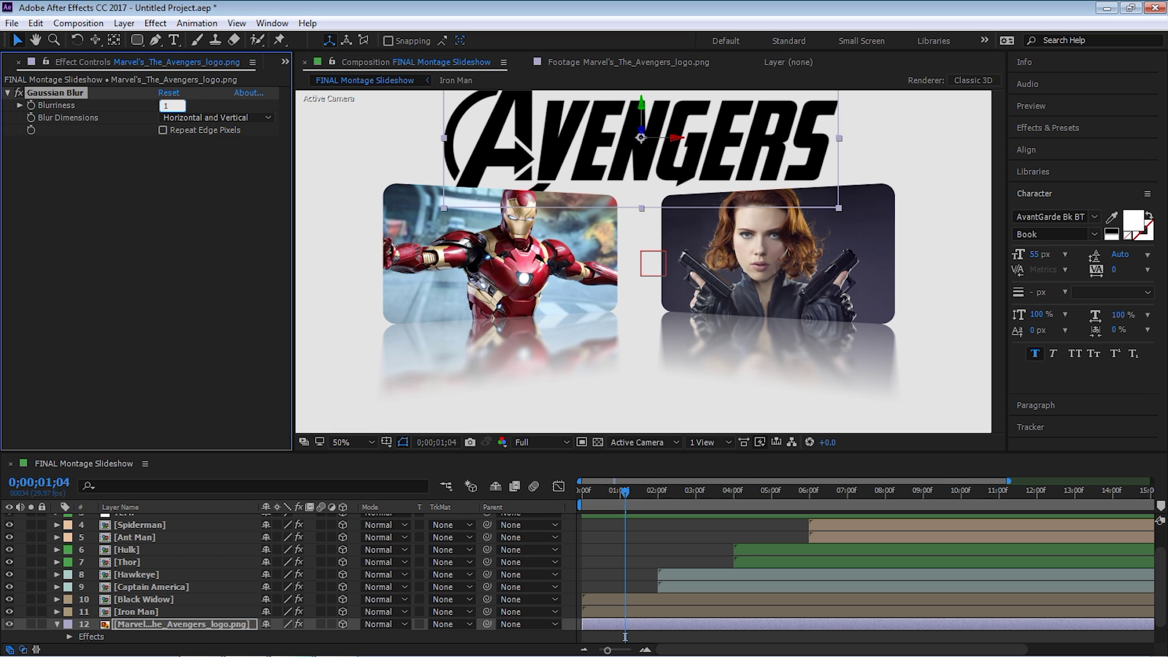
click(195, 633)
End the work area at 0;00;08;00 and preview the montage in the maximized composition view
drag(607, 499, 754, 493)
key(F2)
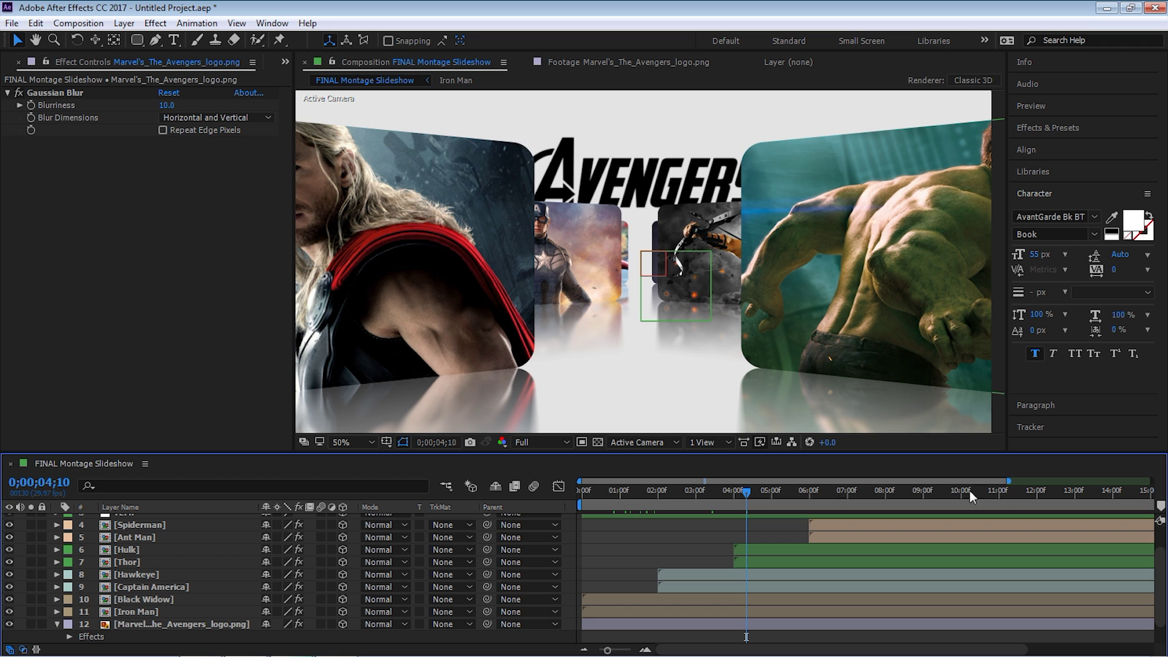
drag(921, 500, 887, 502)
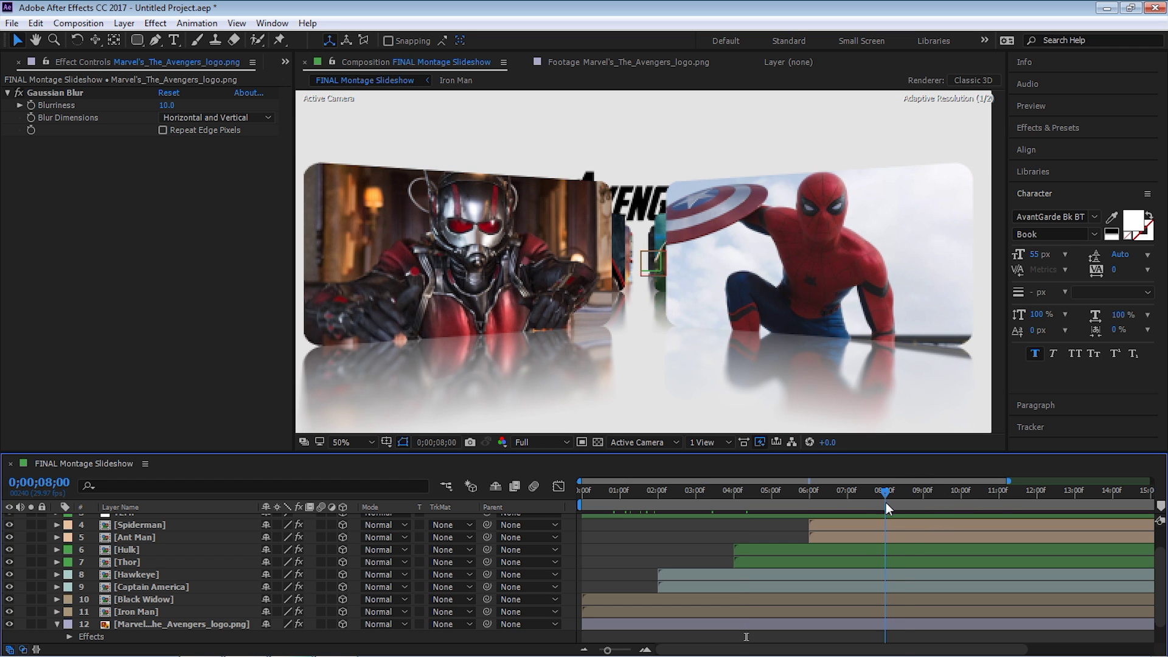
key(n)
key(grave)
key(space)
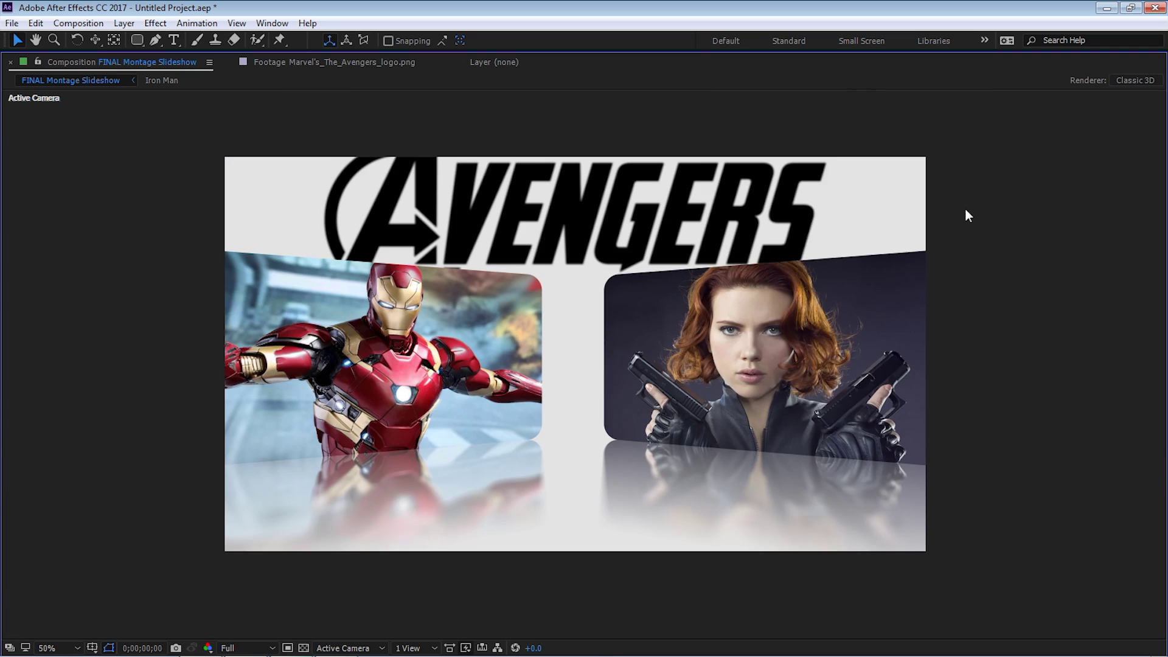